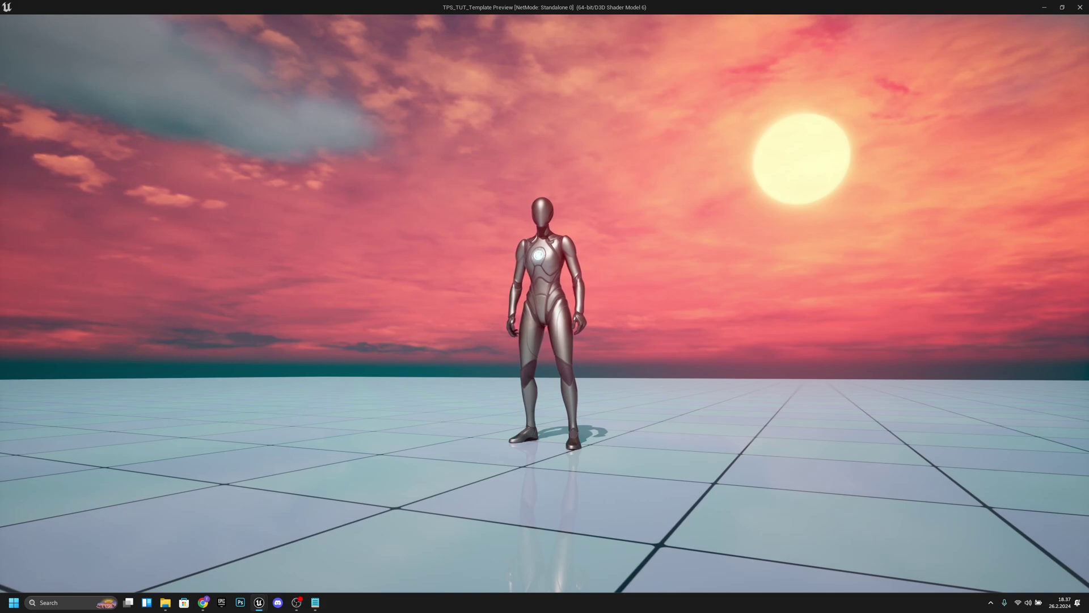
Stop the play preview and place the CR_Mannequin_Body control rig from Characters/Mannequins/Rigs into the test level.
key("Escape")
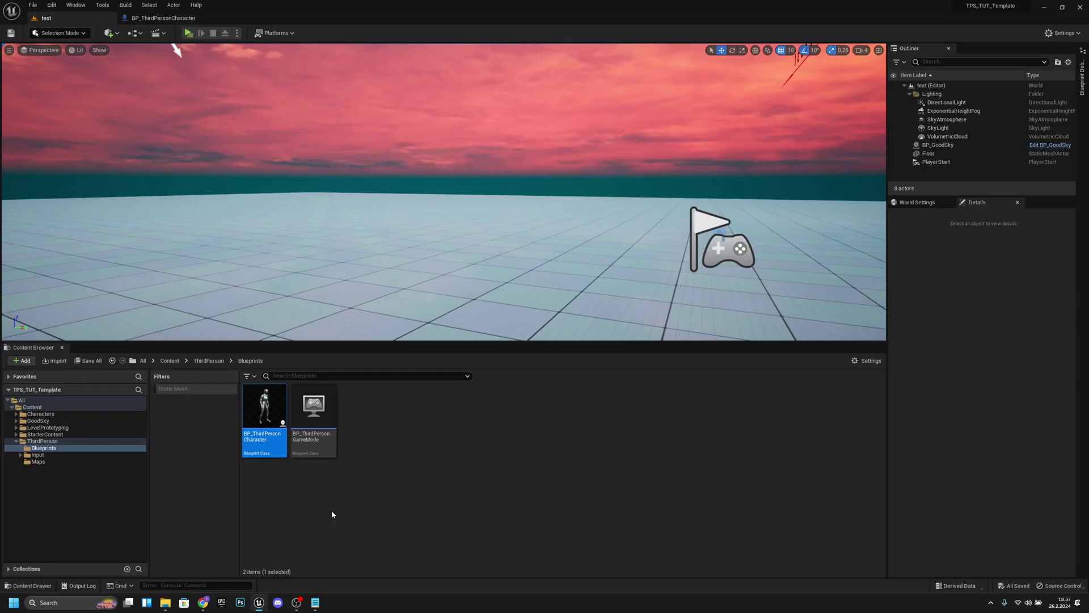
left_click(65, 415)
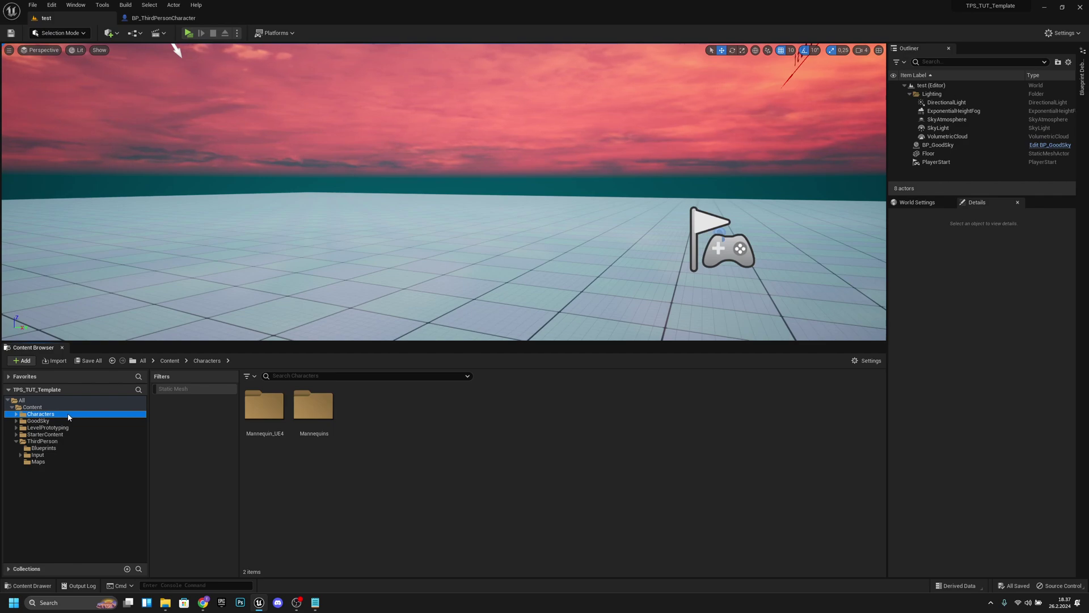
double_click(317, 420)
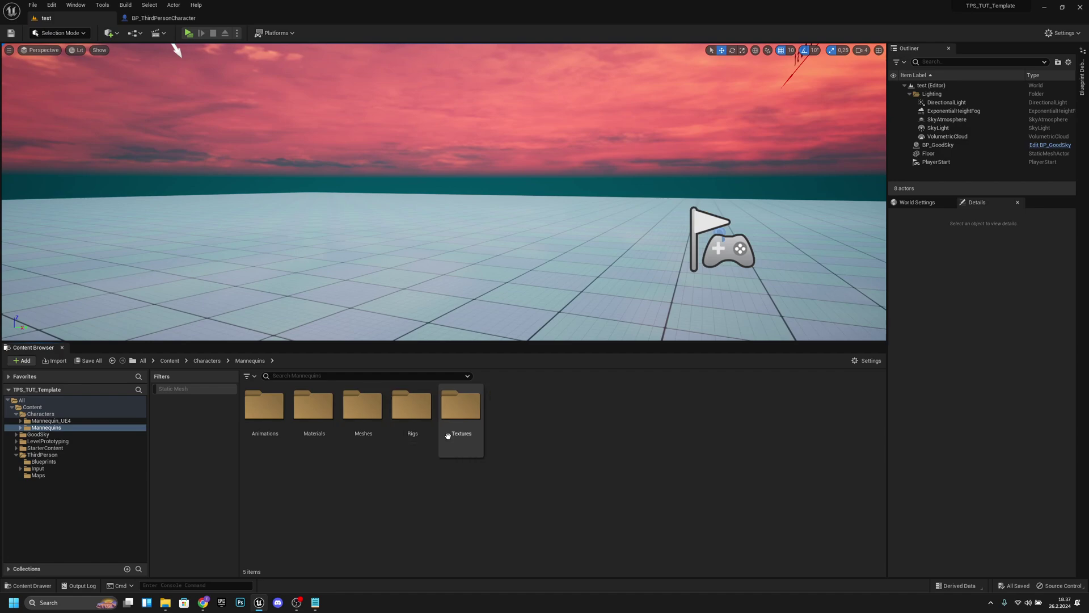
double_click(412, 421)
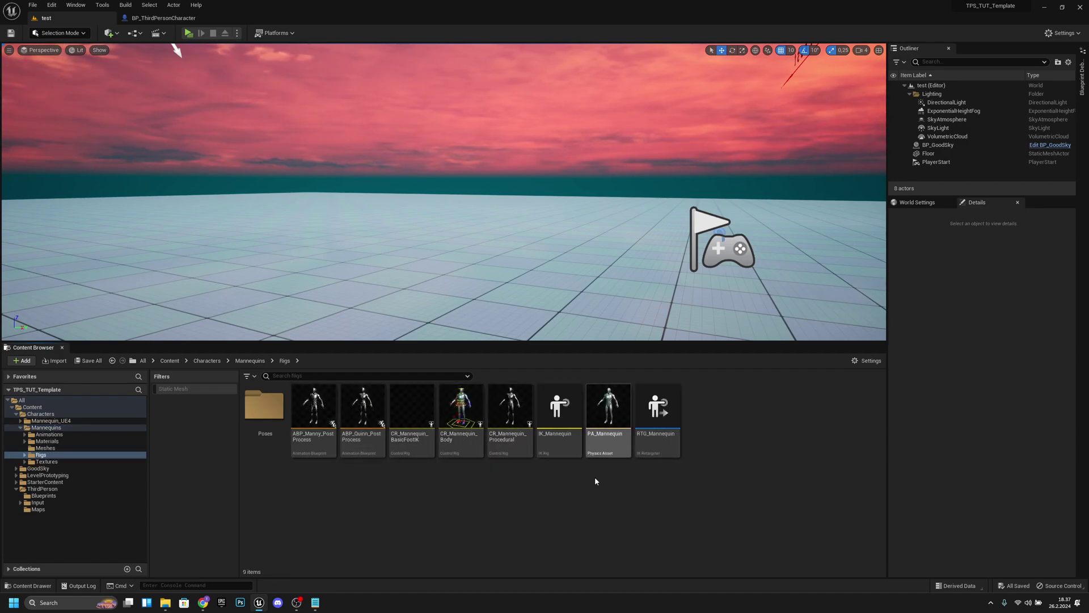
mouse_move(470, 424)
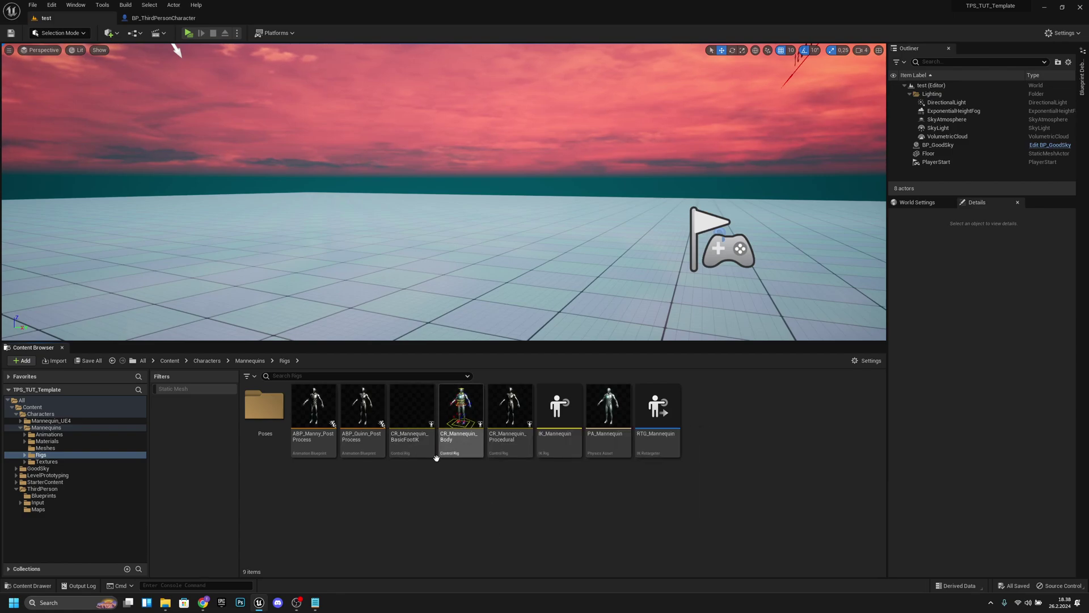
left_click(472, 441)
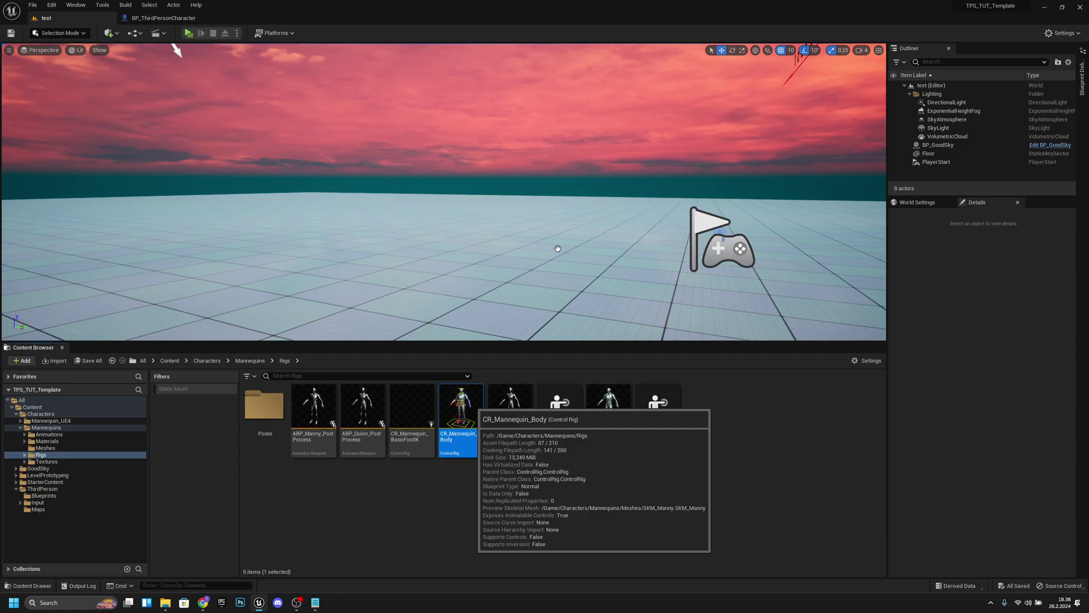
left_click_drag(470, 322, 492, 261)
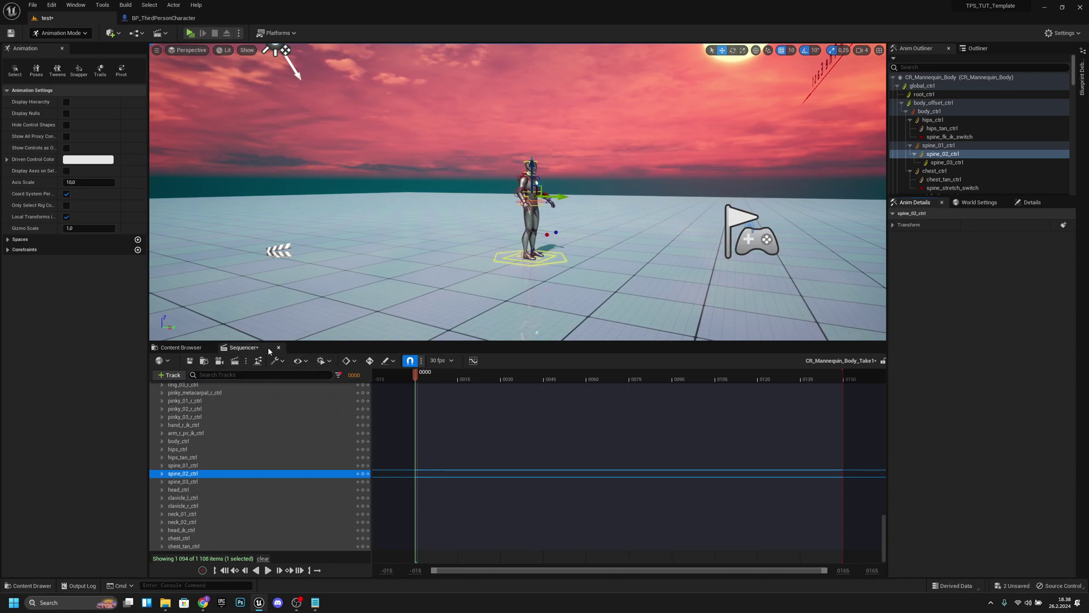
Shorten the CR_Mannequin_Body_Take1 sequence so it ends at frame 90, keeping the playhead at frame 0.
left_click(200, 350)
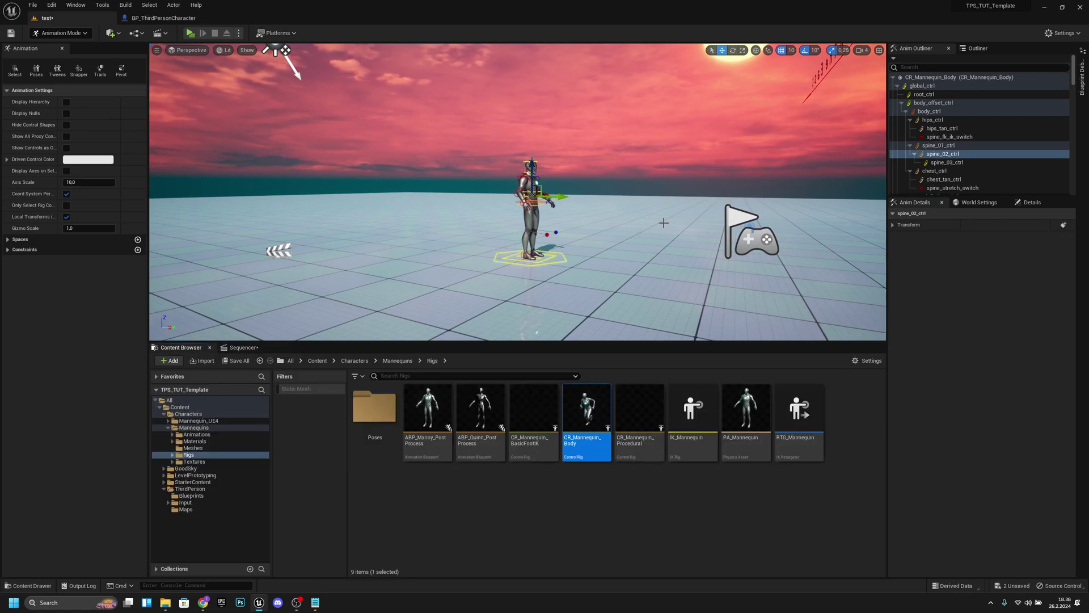
right_click_drag(661, 222, 499, 268)
key("d")
key("w")
key("d")
key("a")
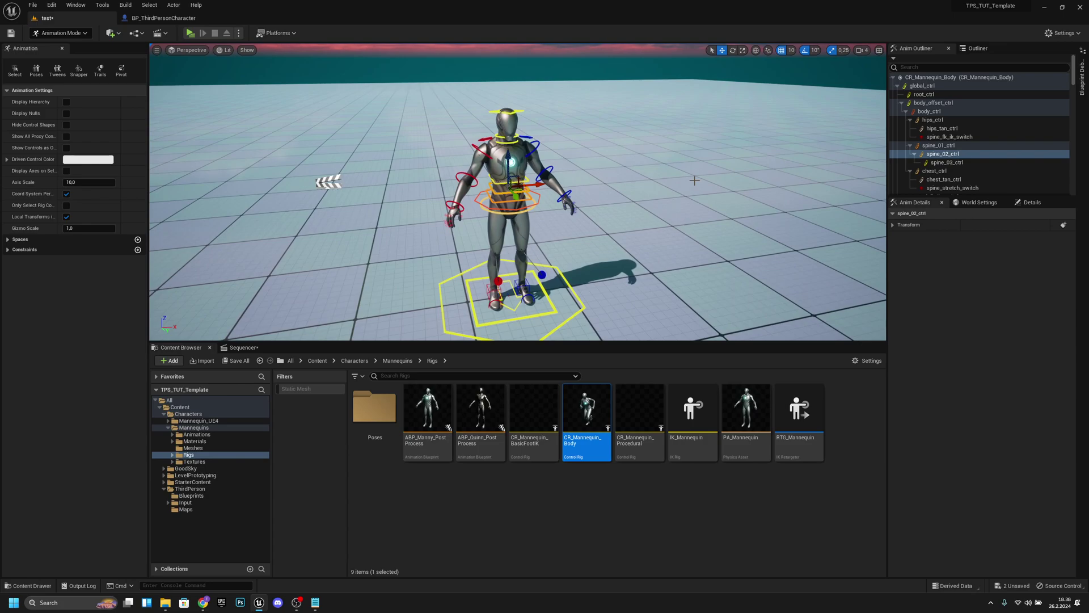
left_click(245, 347)
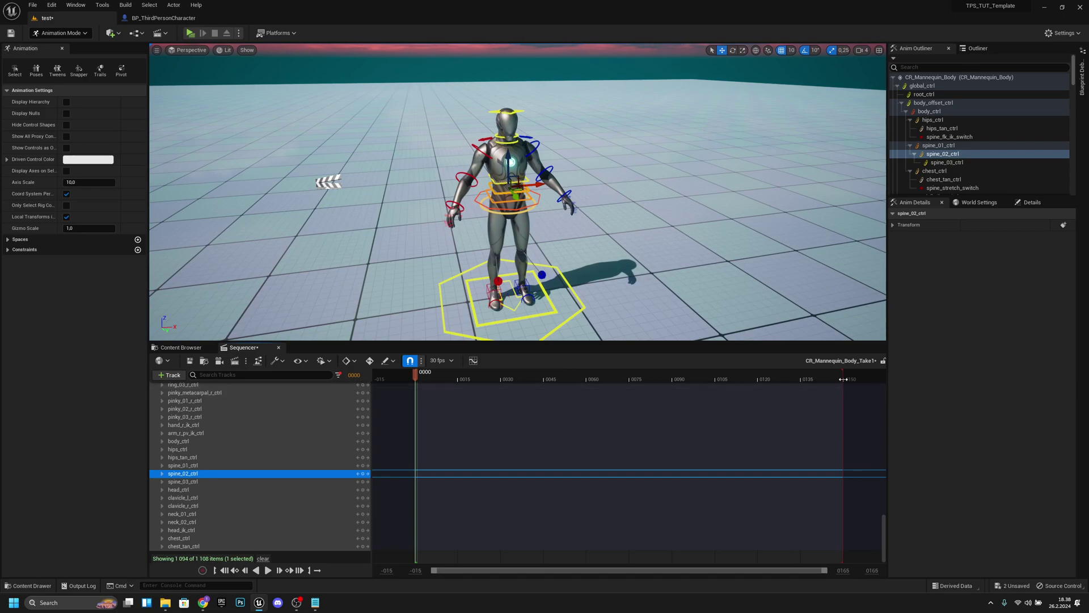
mouse_move(842, 377)
left_mouse_down()
mouse_move(663, 371)
mouse_move(676, 372)
left_mouse_up()
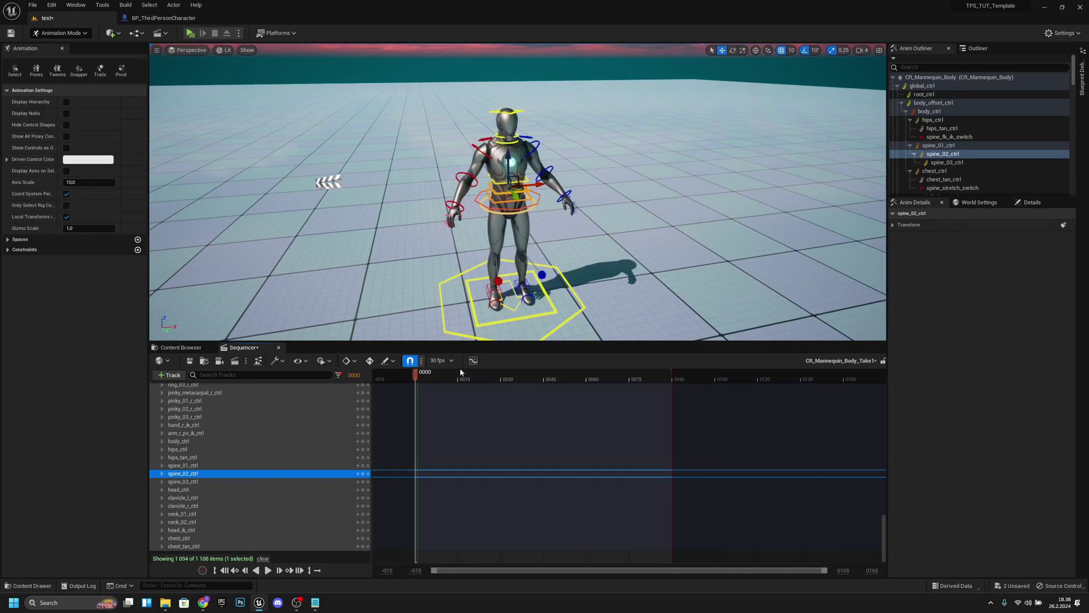
mouse_move(430, 376)
left_mouse_down()
mouse_move(535, 376)
mouse_move(425, 374)
mouse_move(416, 386)
left_mouse_up()
Try to move the mannequin's right hand with the hand_r_fk_ctrl control.
scroll(592, 266, "up", 4)
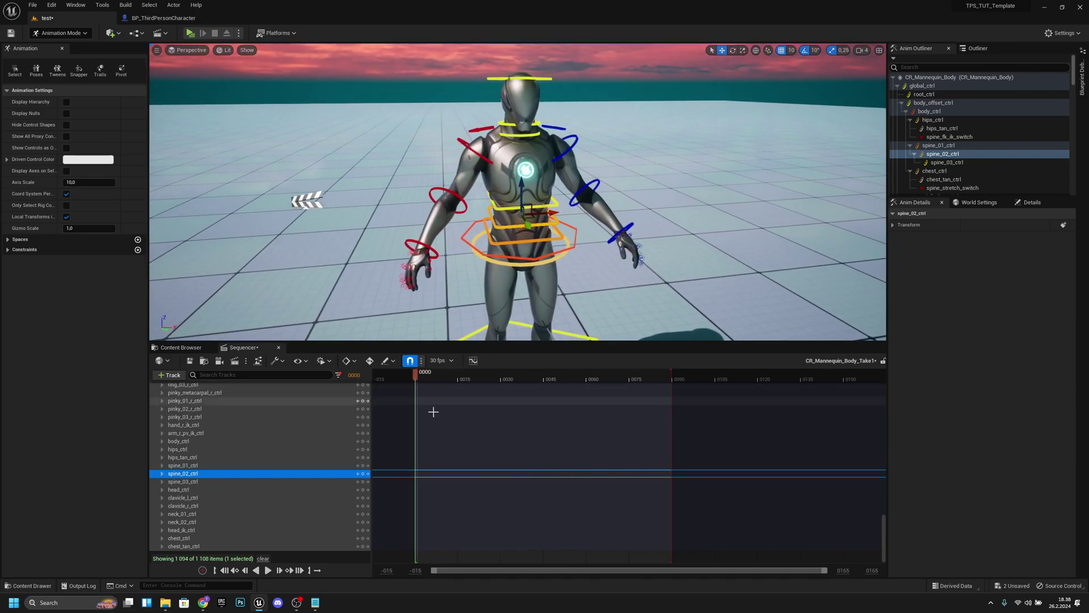
scroll(309, 440, "up", 6)
scroll(309, 440, "up", 10)
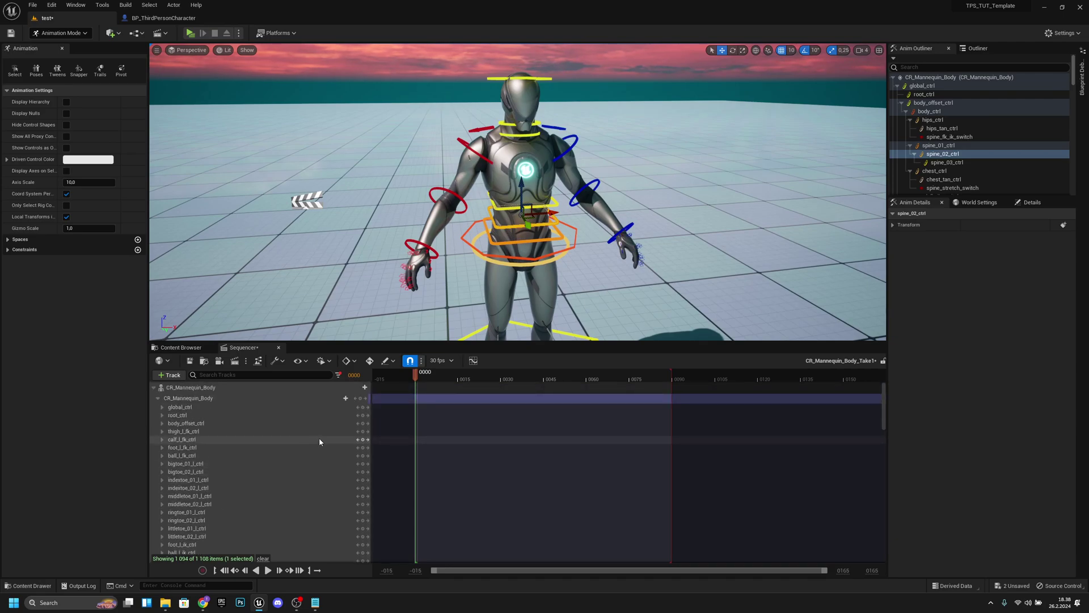
scroll(307, 437, "down", 3)
mouse_move(461, 218)
right_mouse_down()
mouse_move(439, 213)
mouse_move(442, 191)
mouse_move(441, 207)
right_mouse_up()
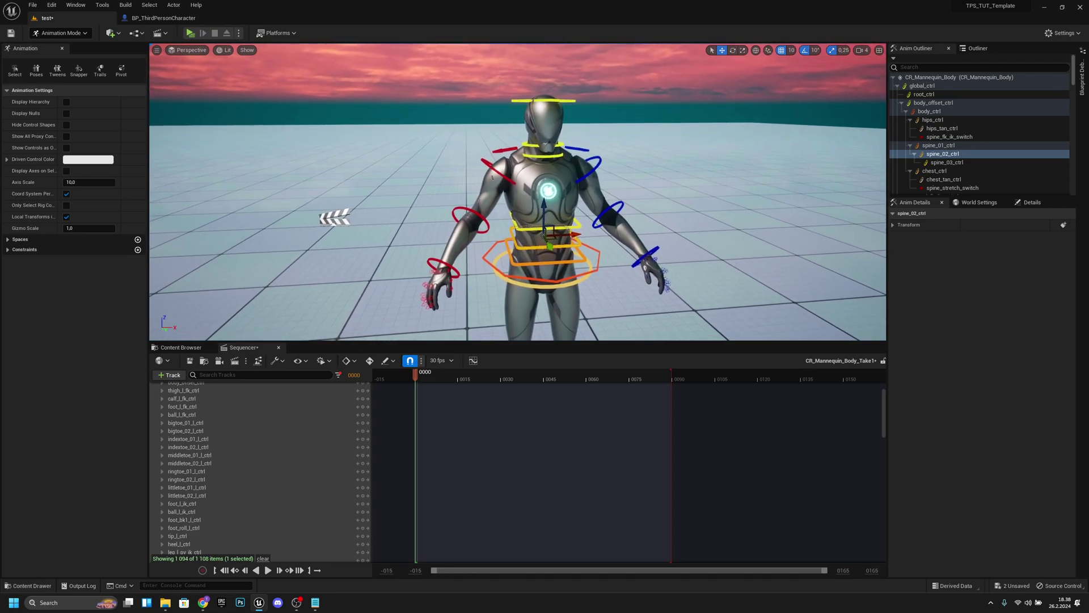
left_click(445, 262)
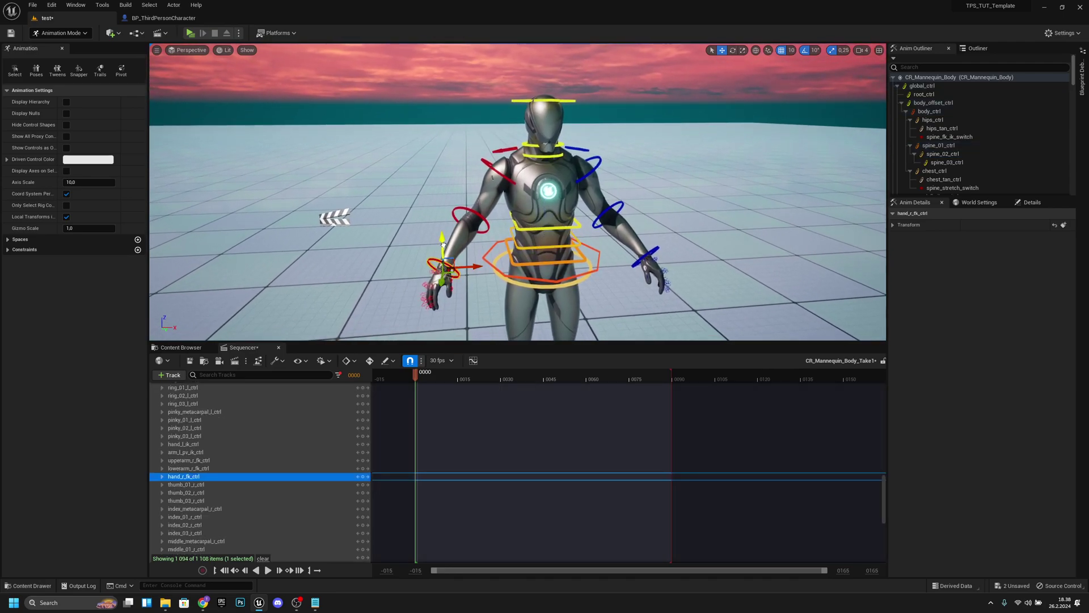
mouse_move(443, 245)
left_mouse_down()
mouse_move(438, 165)
mouse_move(441, 258)
mouse_move(443, 157)
mouse_move(444, 278)
mouse_move(462, 237)
left_mouse_up()
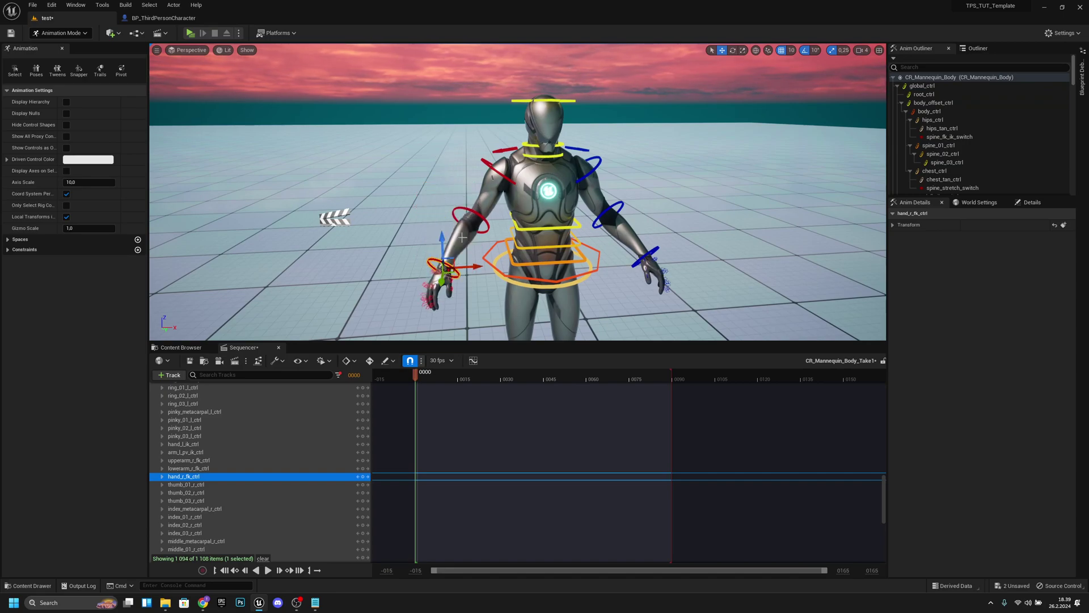
Turn off viewport grid snapping and enable arm_r_fk_ik_switch under global_ctrl in the sequence.
left_click(782, 50)
right_click_drag(727, 163, 750, 180)
scroll(263, 519, "up", 7)
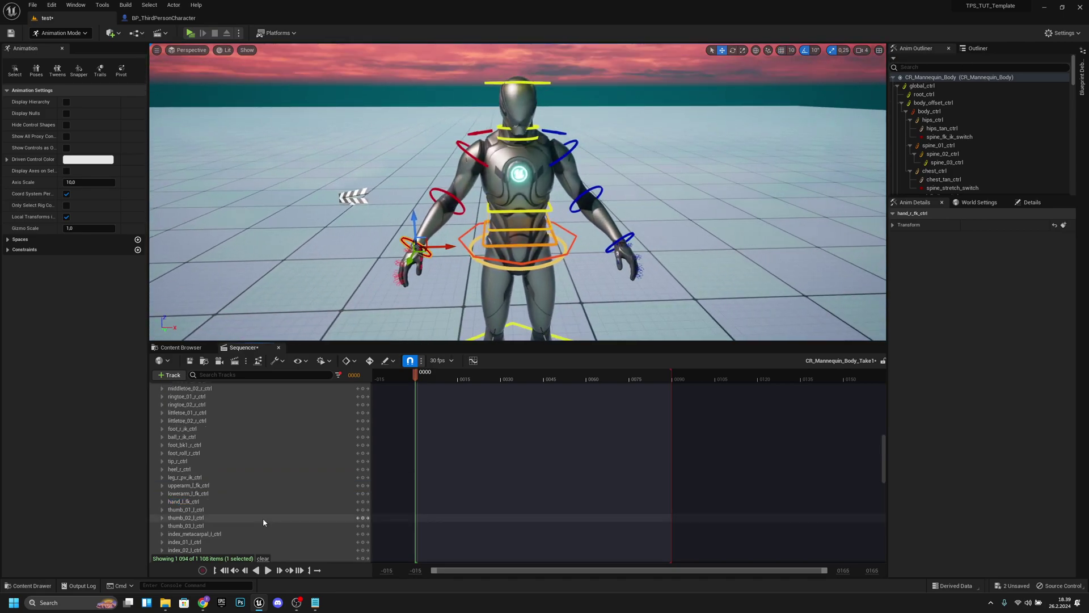
scroll(264, 519, "up", 10)
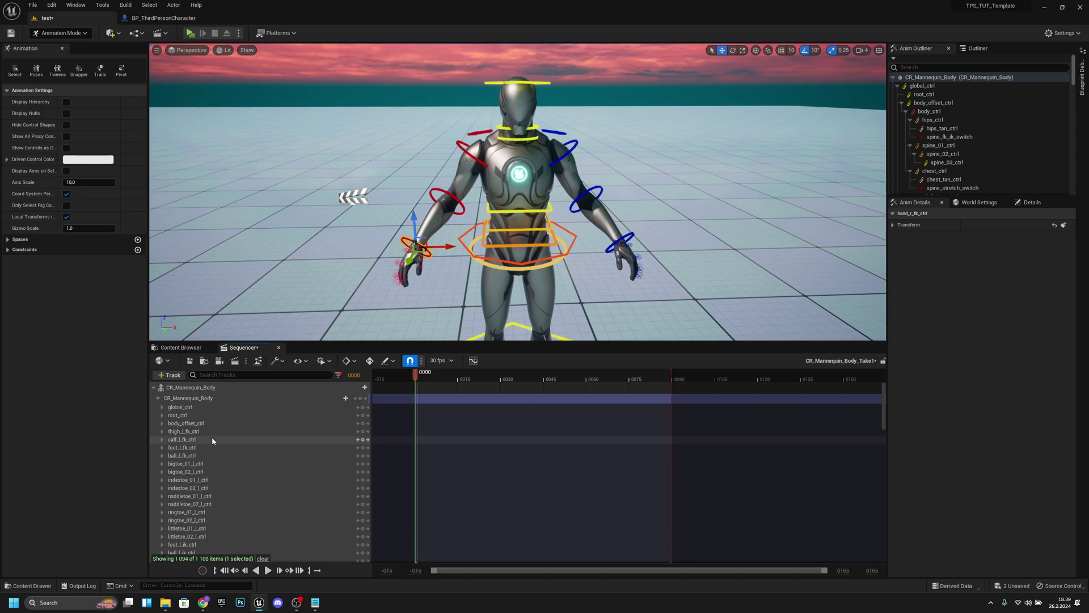
left_click(162, 408)
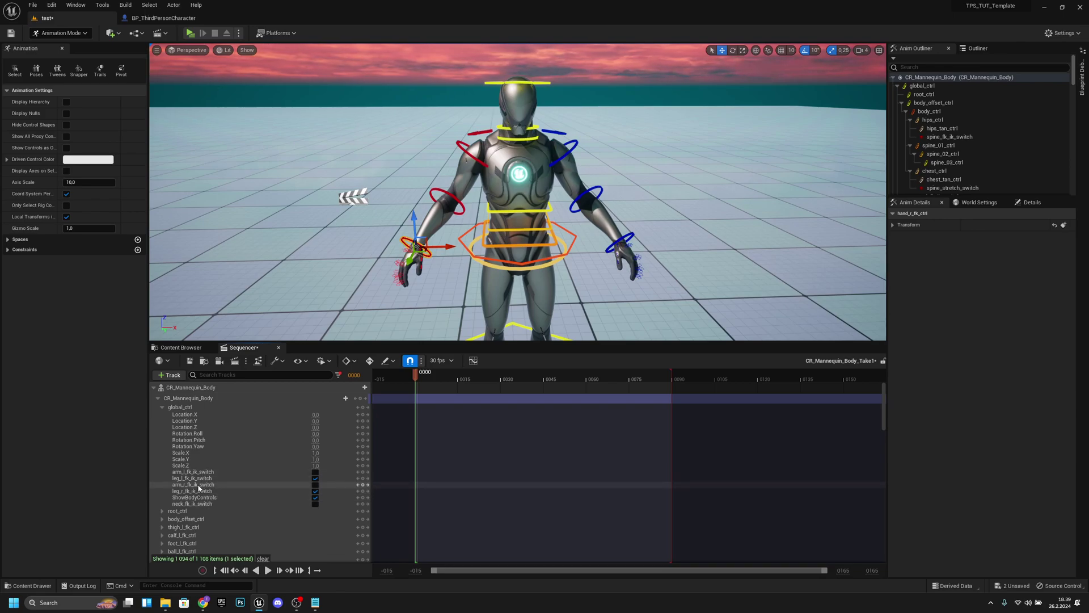
left_click(316, 487)
left_click(315, 491)
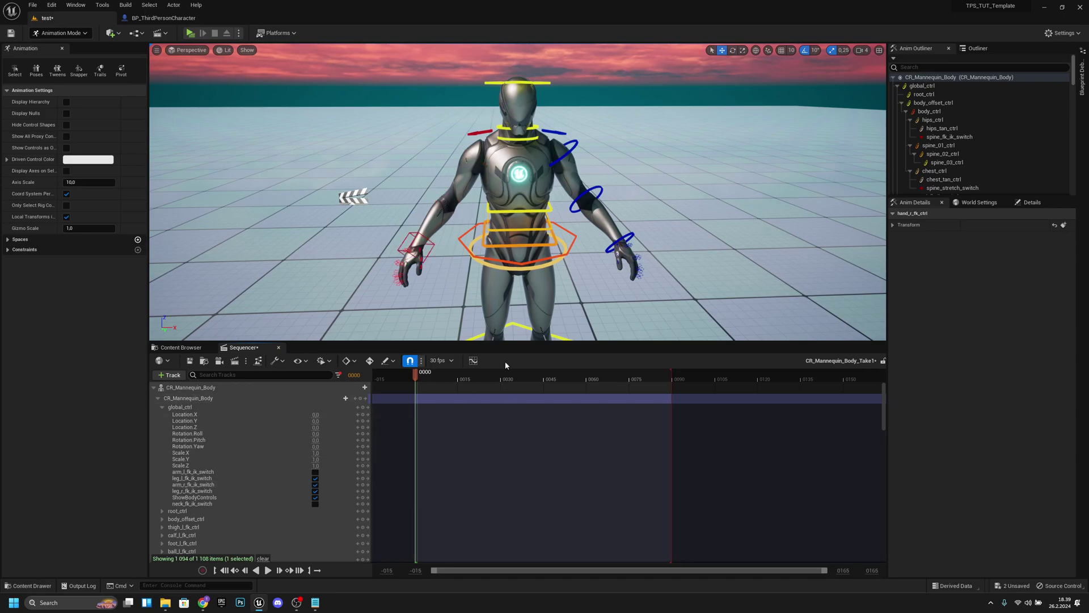
Key all CR_Mannequin_Body controls at frame 0 and move the playhead to frame 20.
mouse_move(517, 192)
right_mouse_down()
mouse_move(517, 244)
mouse_move(517, 197)
right_mouse_up()
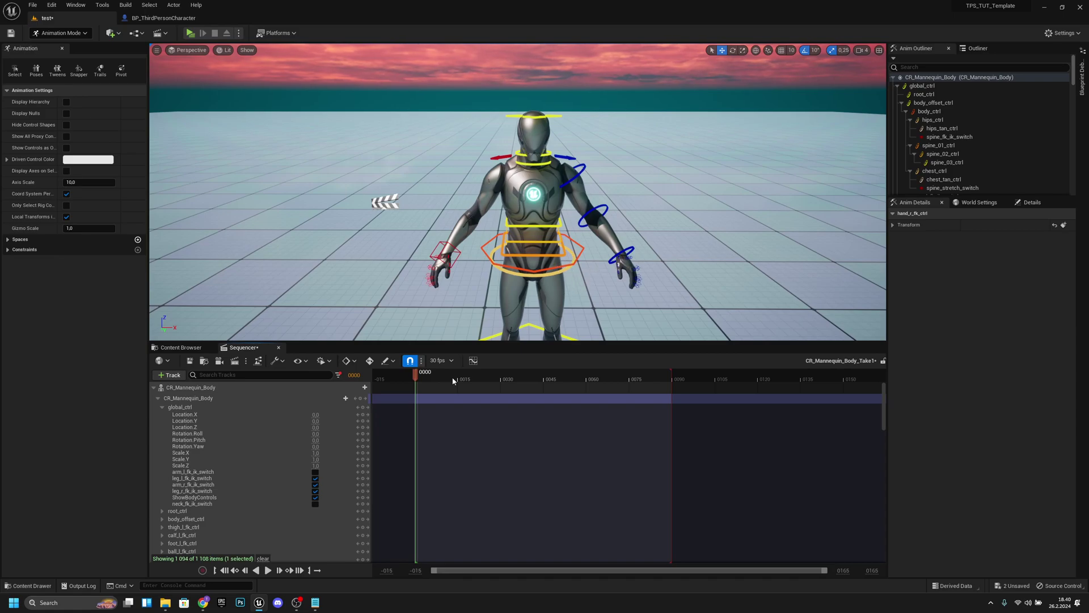
left_click(361, 399)
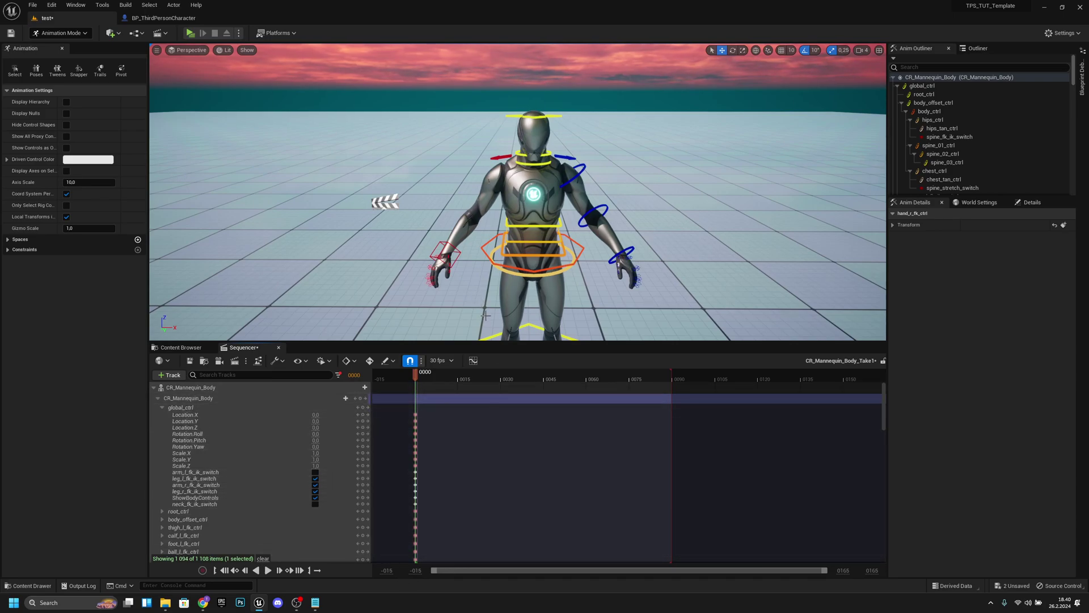
left_click_drag(422, 379, 474, 379)
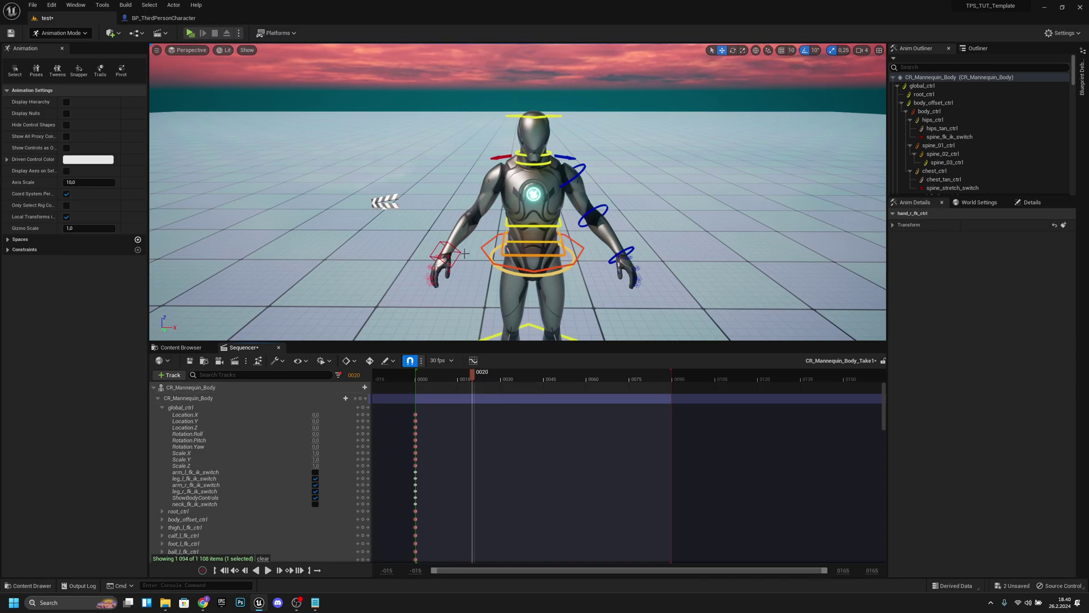
Set the viewport camera speed to 2 and raise hand_r_ik_ctrl to about head height beside the mannequin.
left_click(446, 253)
mouse_move(446, 253)
right_mouse_down()
mouse_move(439, 241)
mouse_move(446, 267)
right_mouse_up()
key("w")
scroll(519, 303, "down", 4)
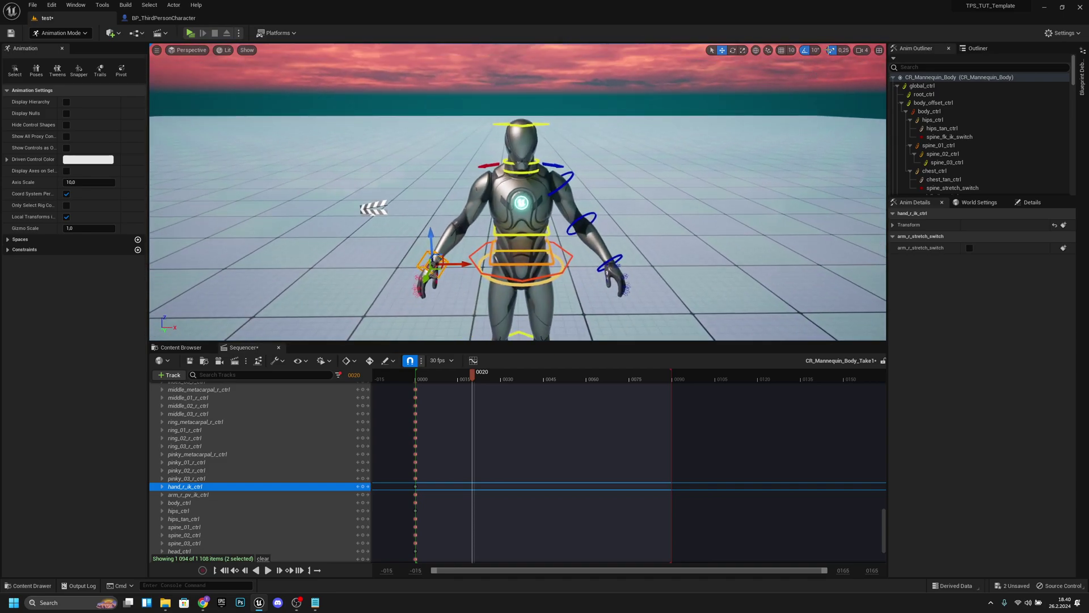
left_click(862, 50)
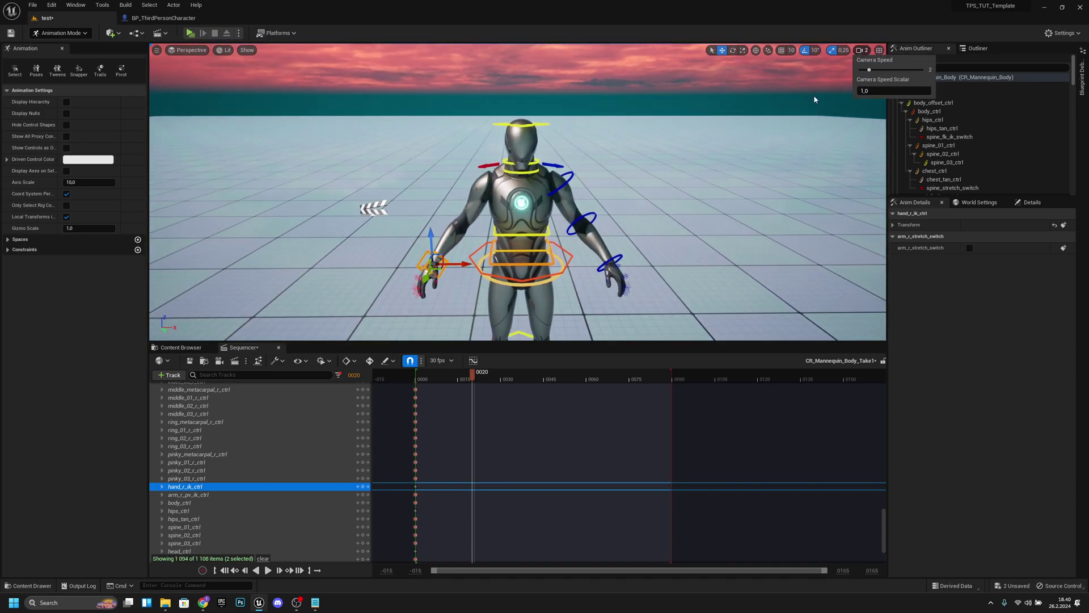
right_click_drag(814, 99, 812, 103)
key("w")
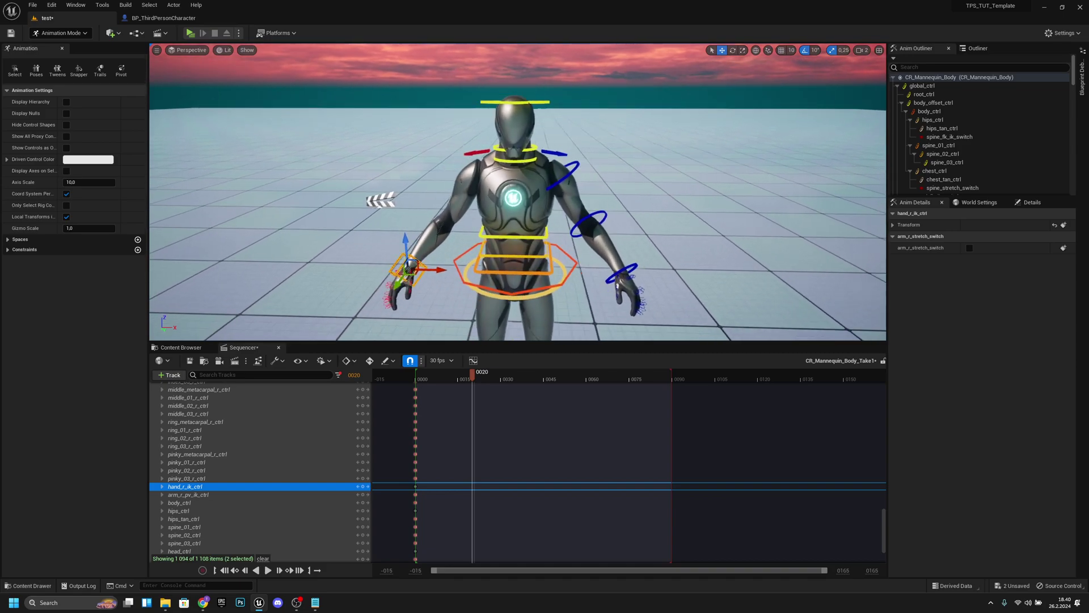
key("e")
mouse_move(648, 169)
right_mouse_down()
mouse_move(652, 179)
mouse_move(648, 169)
right_mouse_up()
key("a")
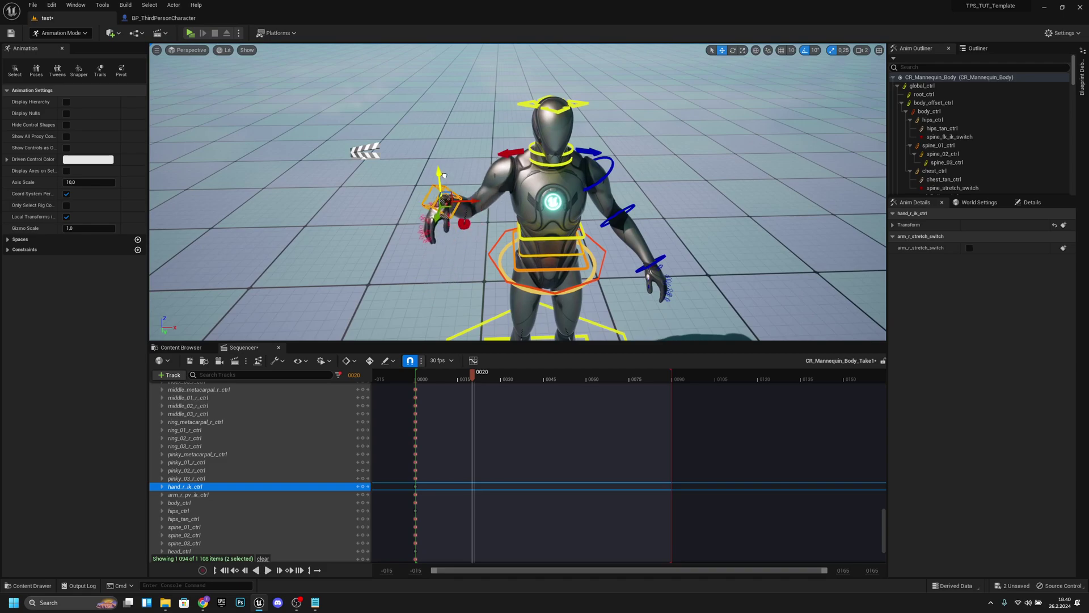
left_click_drag(444, 175, 446, 74)
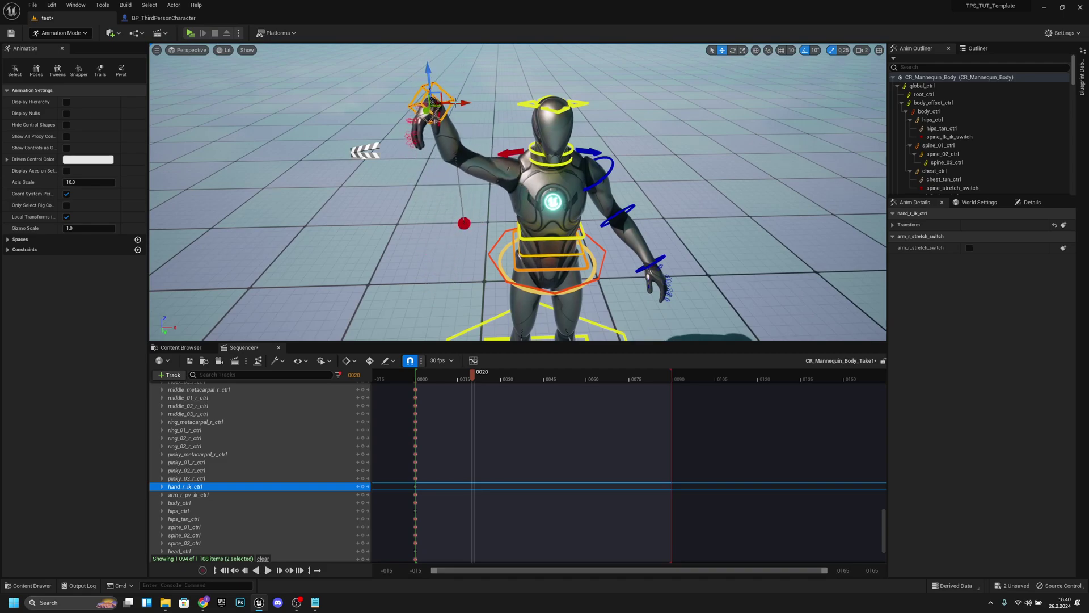
Move the right arm's pole vector control, arm_r_pv_ik_ctrl, to adjust where the raised elbow points.
key("a")
key("e")
mouse_move(425, 246)
right_mouse_down()
mouse_move(437, 251)
mouse_move(425, 246)
right_mouse_up()
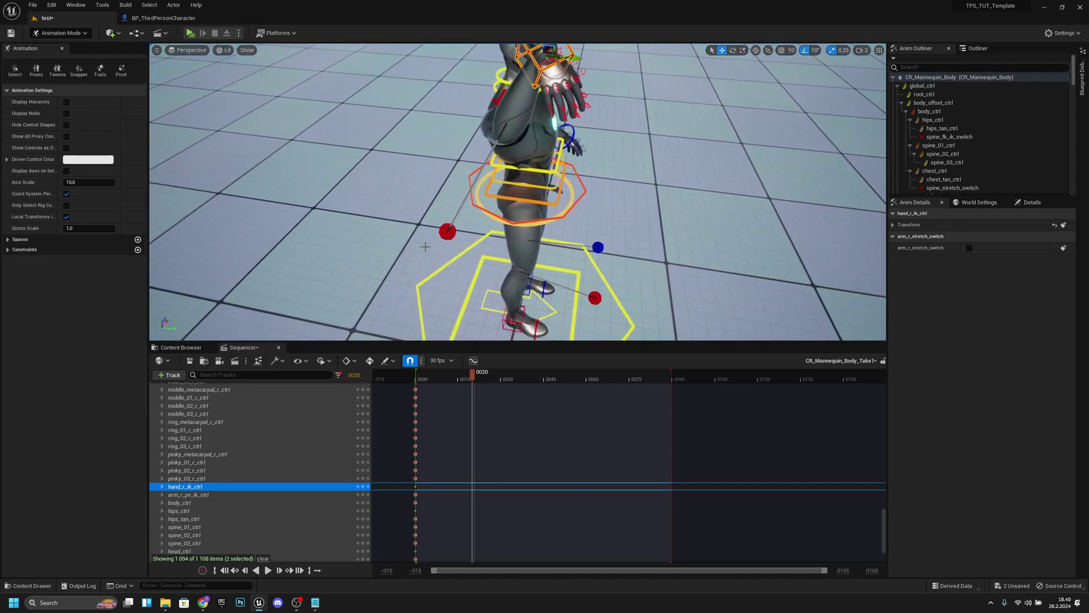
left_click(447, 231)
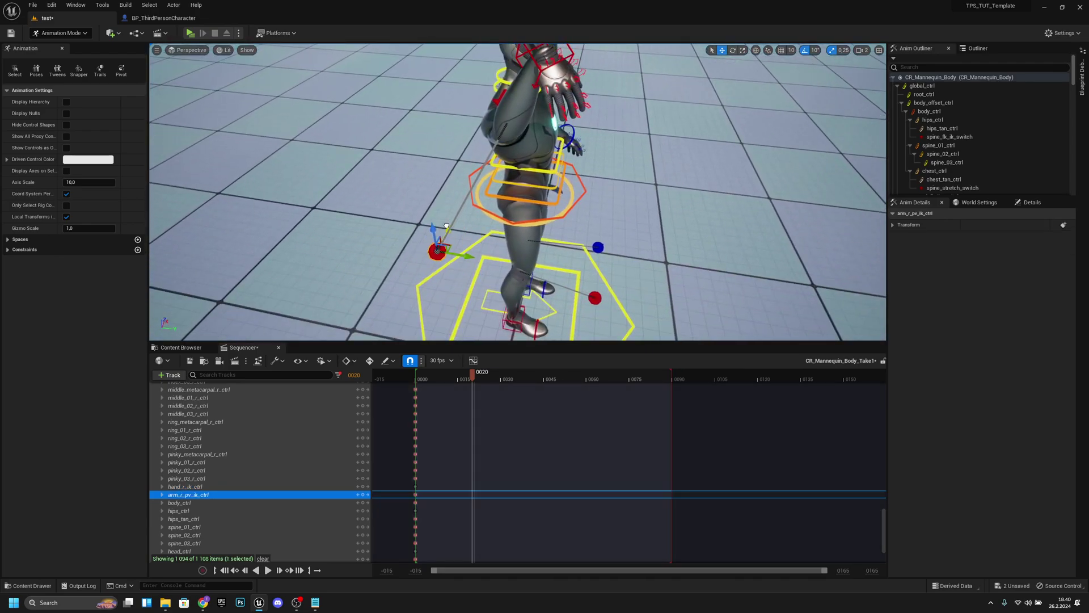
key("d")
mouse_move(503, 259)
right_mouse_down()
mouse_move(465, 255)
mouse_move(503, 259)
right_mouse_up()
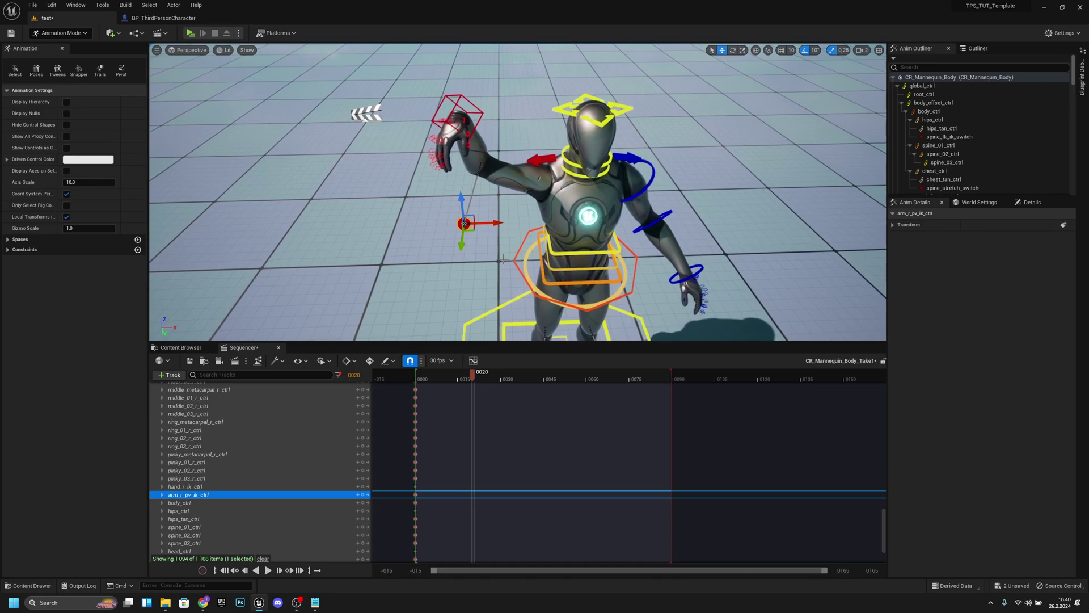
left_click_drag(458, 286, 493, 219)
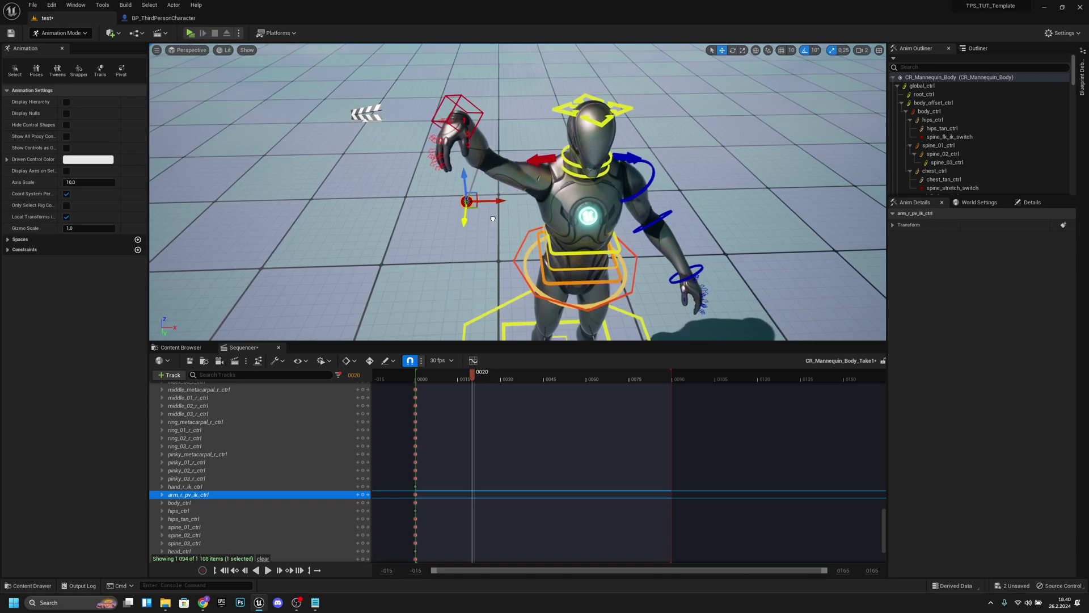
mouse_move(490, 258)
left_mouse_down()
mouse_move(501, 228)
mouse_move(494, 258)
left_mouse_up()
right_click_drag(538, 259, 576, 256)
right_click_drag(468, 160, 470, 160)
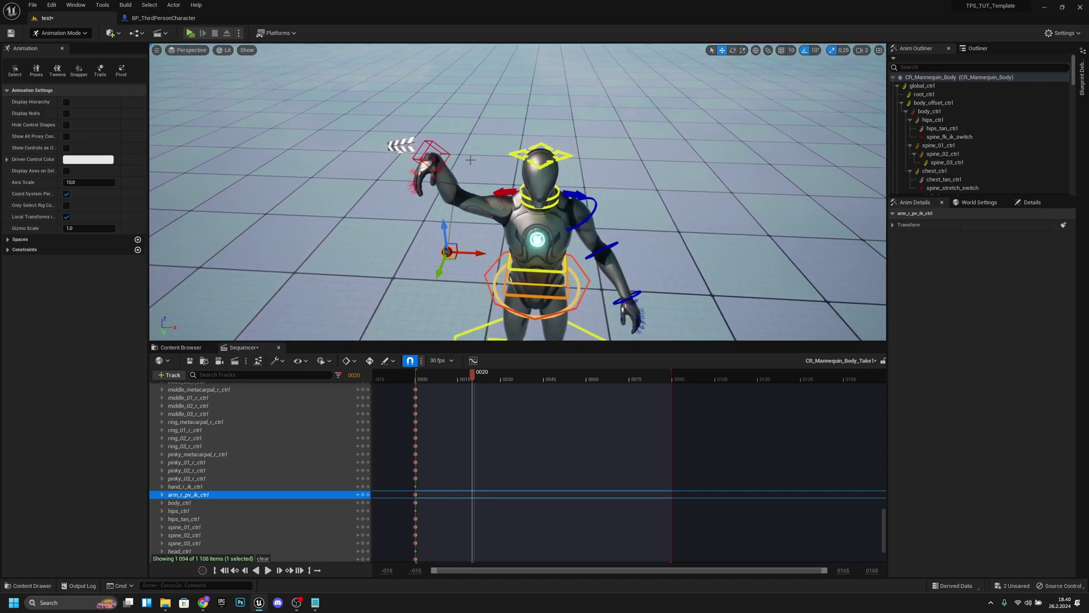
Rotate hand_r_ik_ctrl so the raised right hand's fingers point upward.
left_click(446, 150)
mouse_move(430, 132)
left_mouse_down()
mouse_move(432, 115)
mouse_move(433, 128)
left_mouse_up()
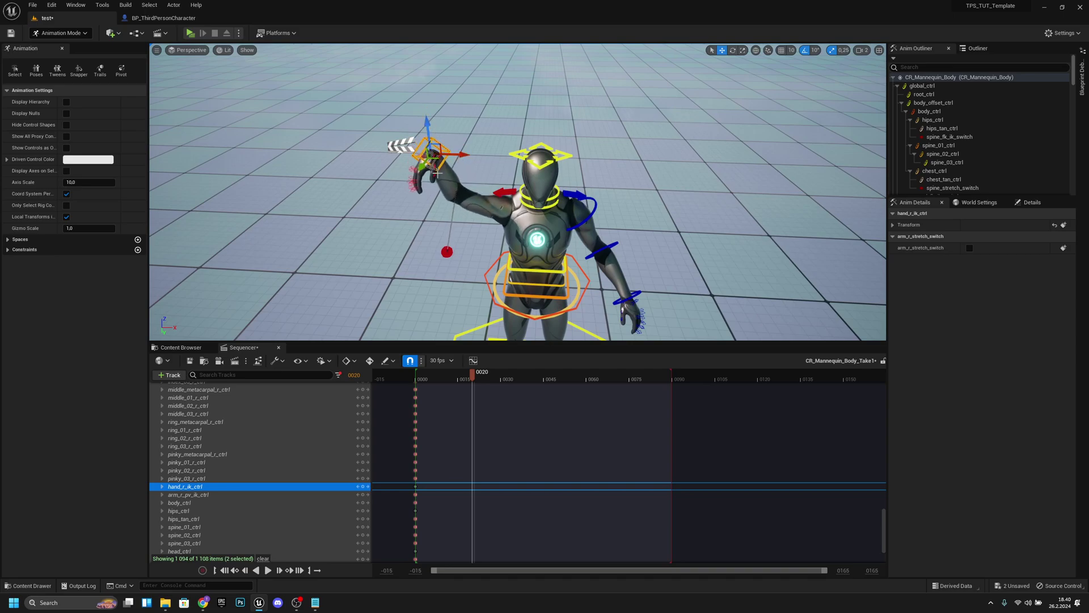
key("e")
left_click_drag(414, 138, 409, 186)
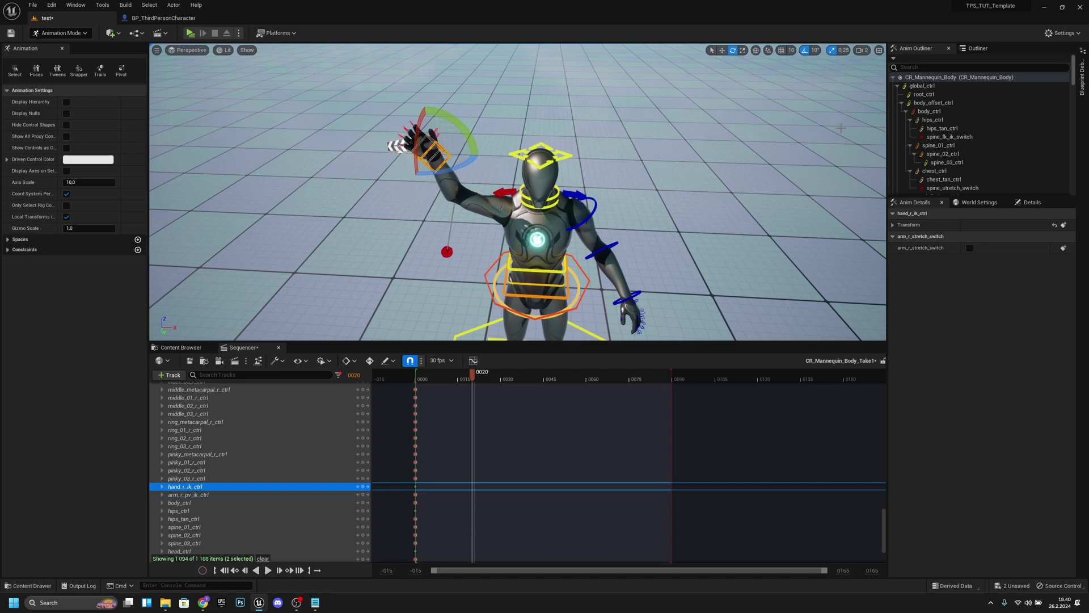
With rotation snapping off and auto-key on, rotate hand_r_ik_ctrl so the raised palm faces forward at frame 20, and preview the motion.
left_click(805, 51)
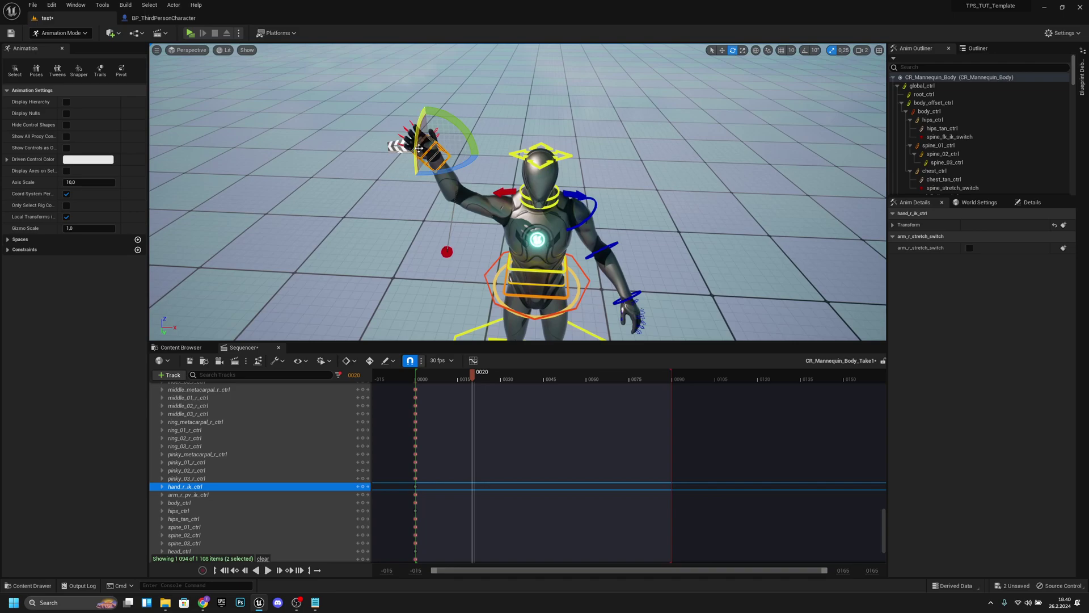
left_click_drag(418, 148, 469, 178)
right_click_drag(551, 120, 520, 86)
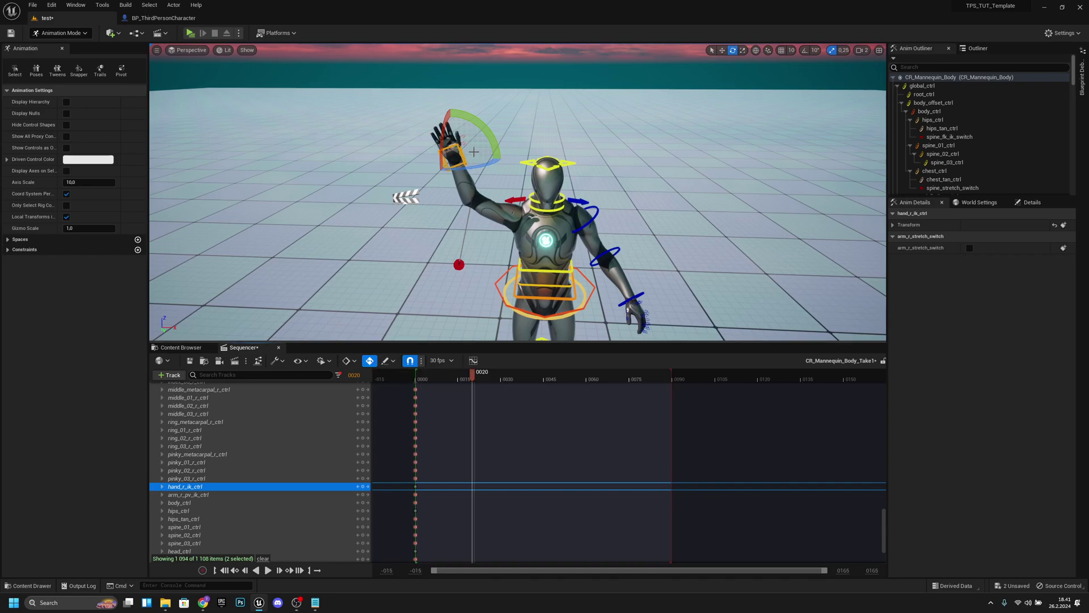
left_click_drag(445, 135, 446, 139)
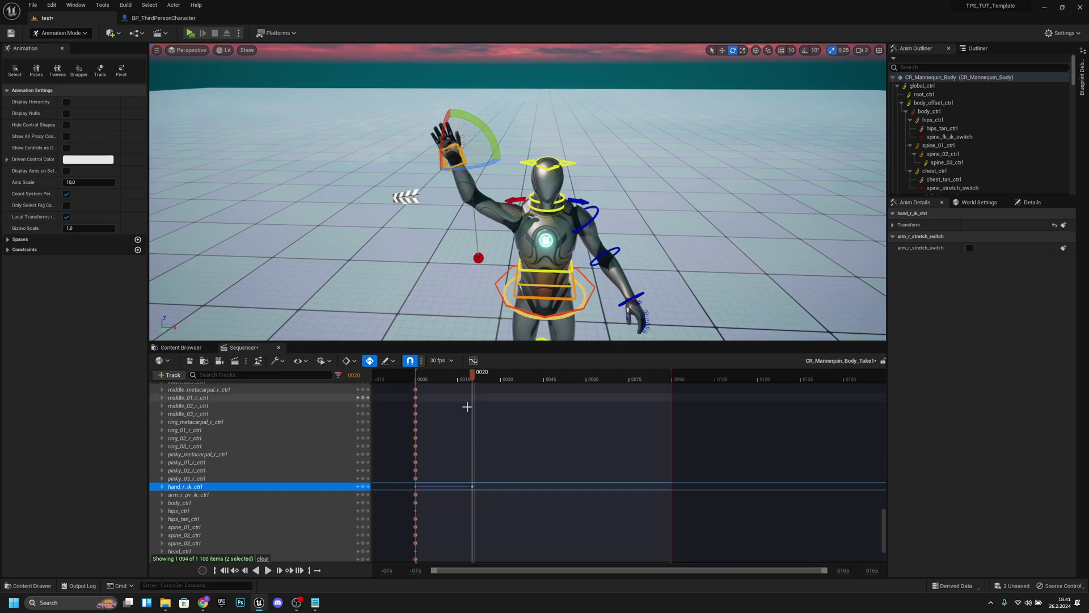
left_click_drag(473, 375, 436, 384)
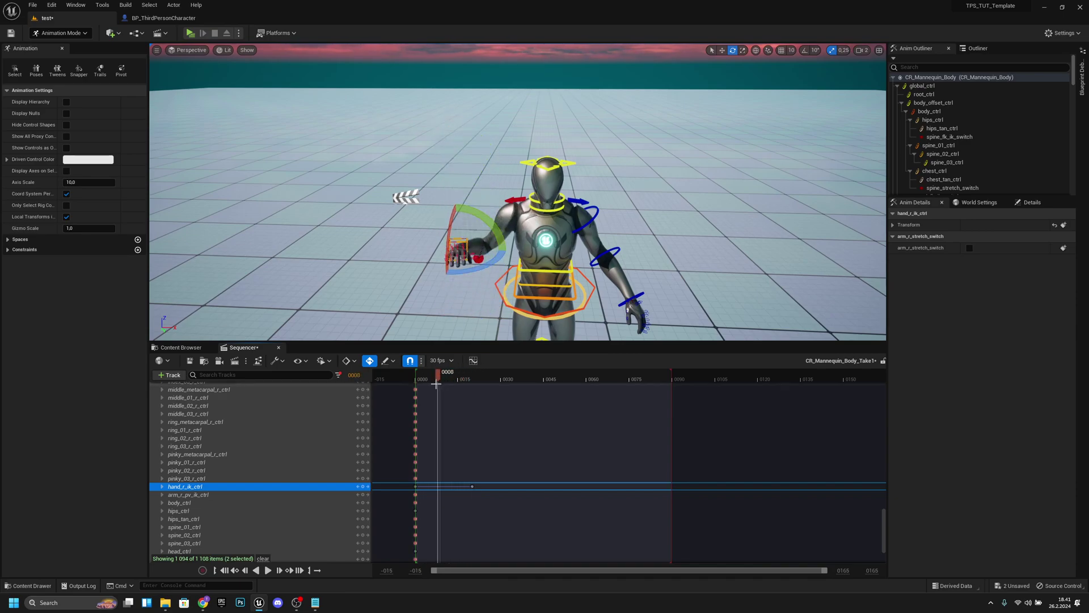
left_click(471, 486)
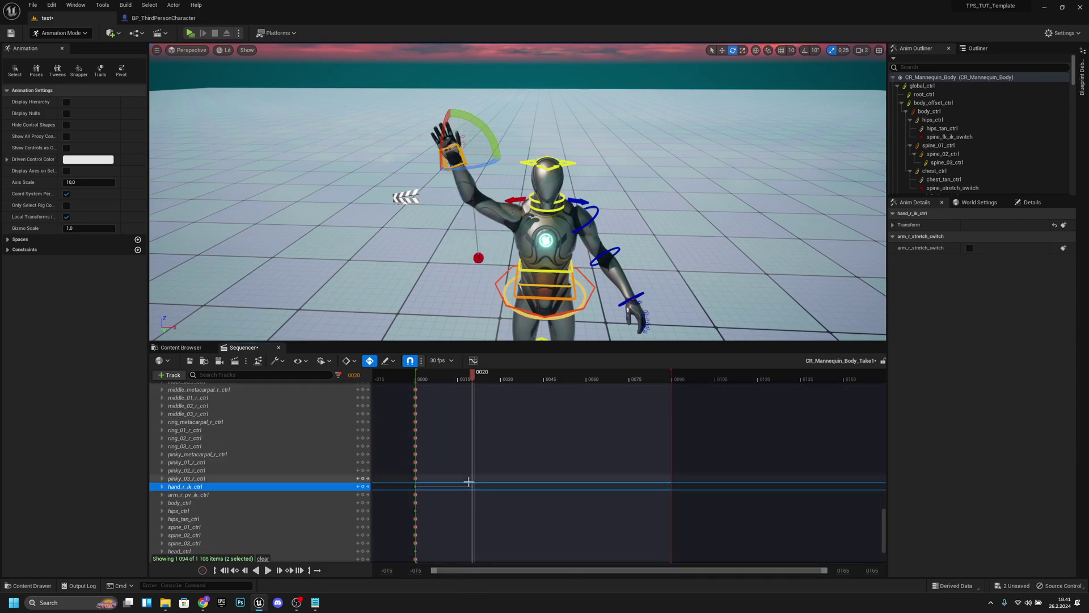
Try lowering hand_r_ik_ctrl to about shoulder height at frame 19, preview the motion and undo the change.
mouse_move(476, 379)
left_mouse_down()
mouse_move(441, 380)
mouse_move(472, 385)
left_mouse_up()
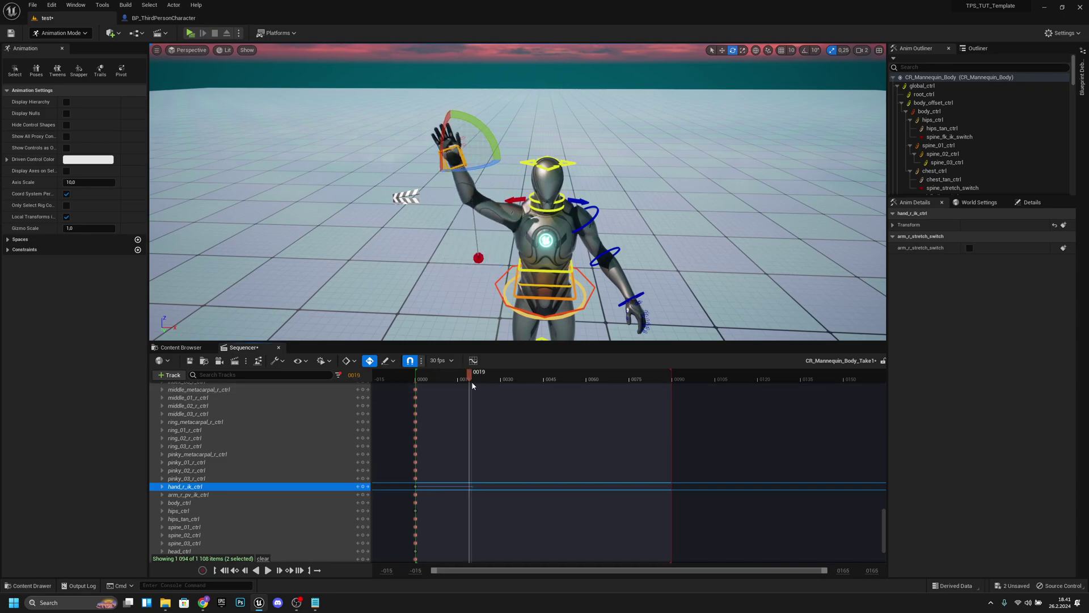
key("w")
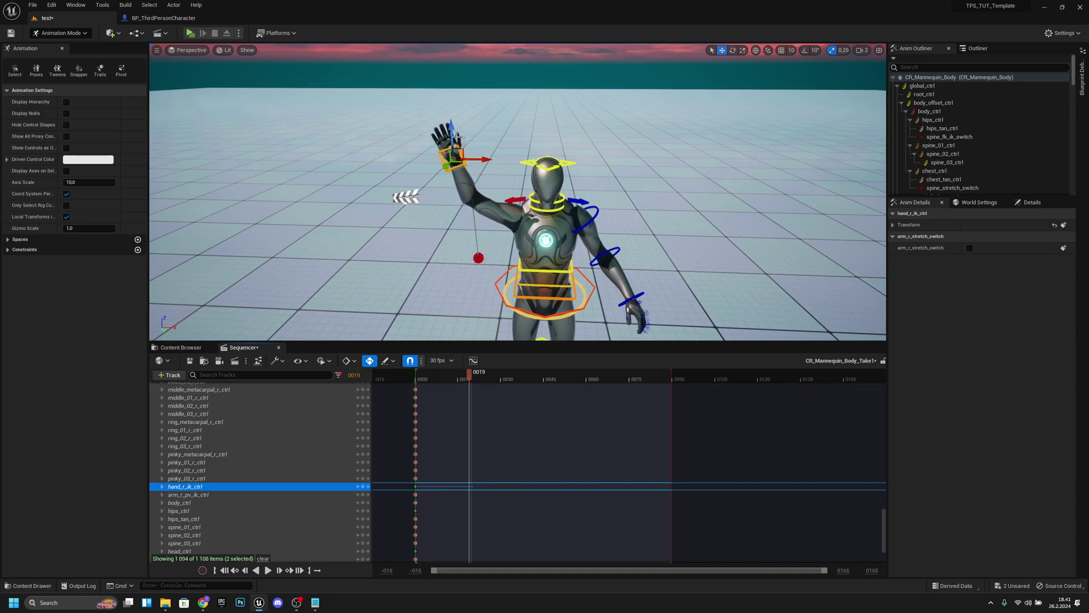
left_click_drag(452, 132, 452, 172)
mouse_move(469, 380)
left_mouse_down()
mouse_move(433, 379)
mouse_move(475, 388)
mouse_move(466, 388)
left_mouse_up()
key("space")
key("space")
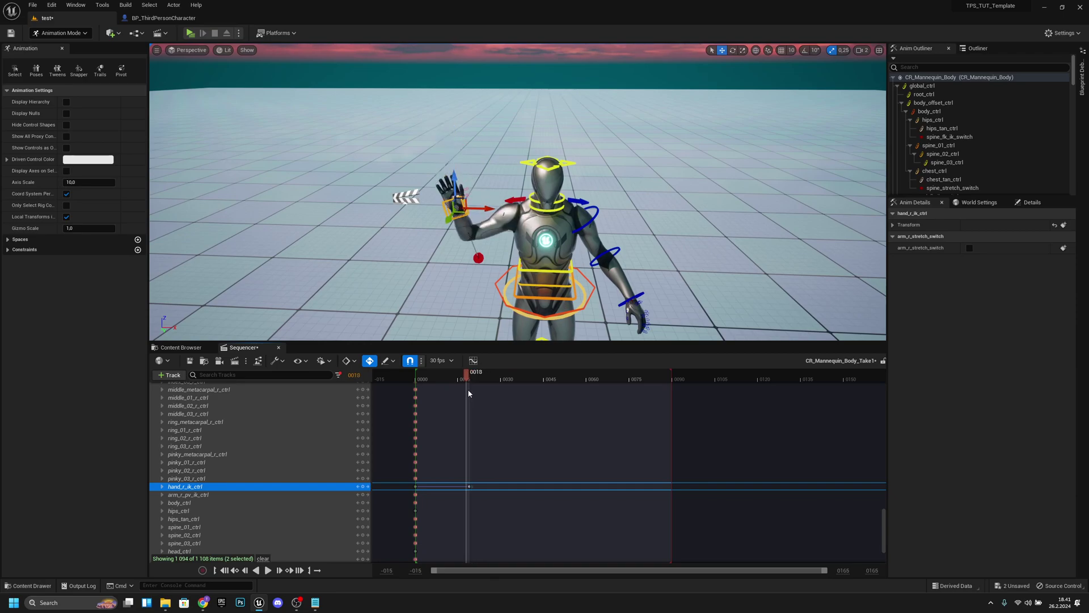
left_click(469, 486)
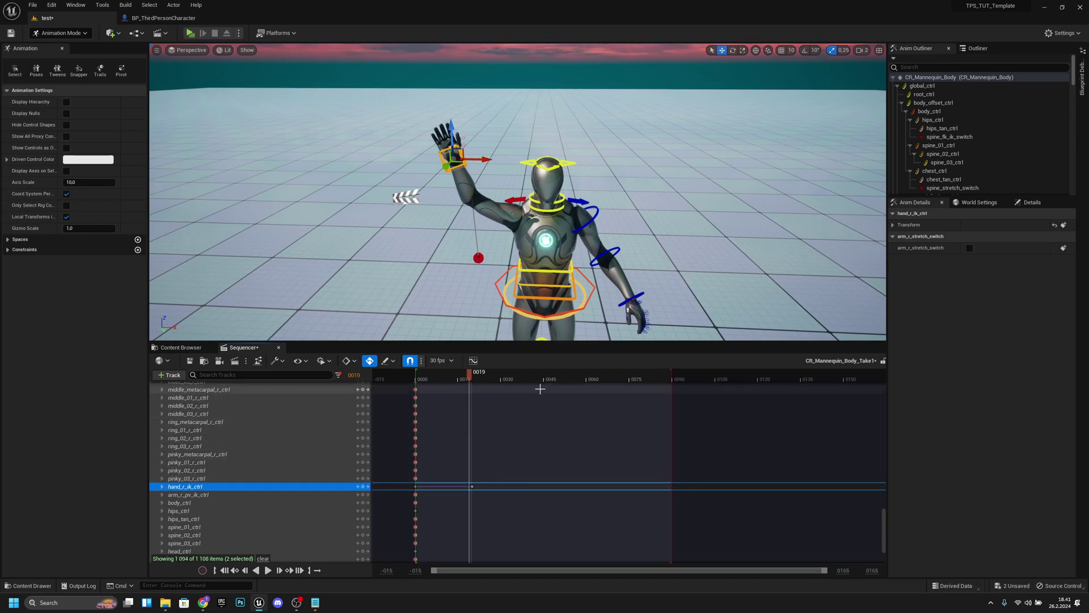
Delete the frame 20 key from the hand_r_ik_ctrl track.
scroll(423, 404, "up", 5)
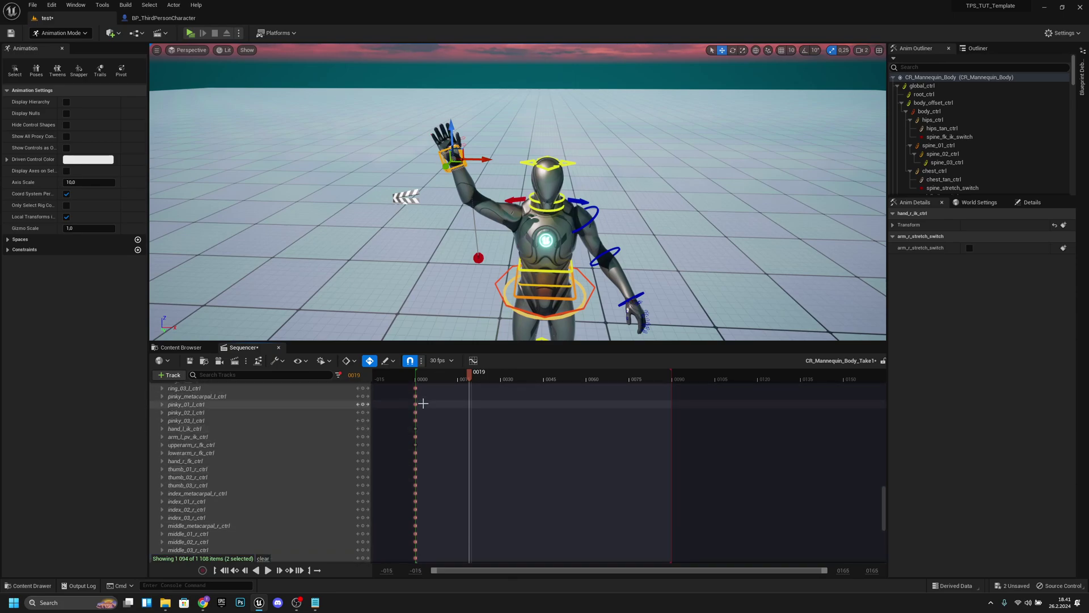
scroll(423, 403, "down", 6)
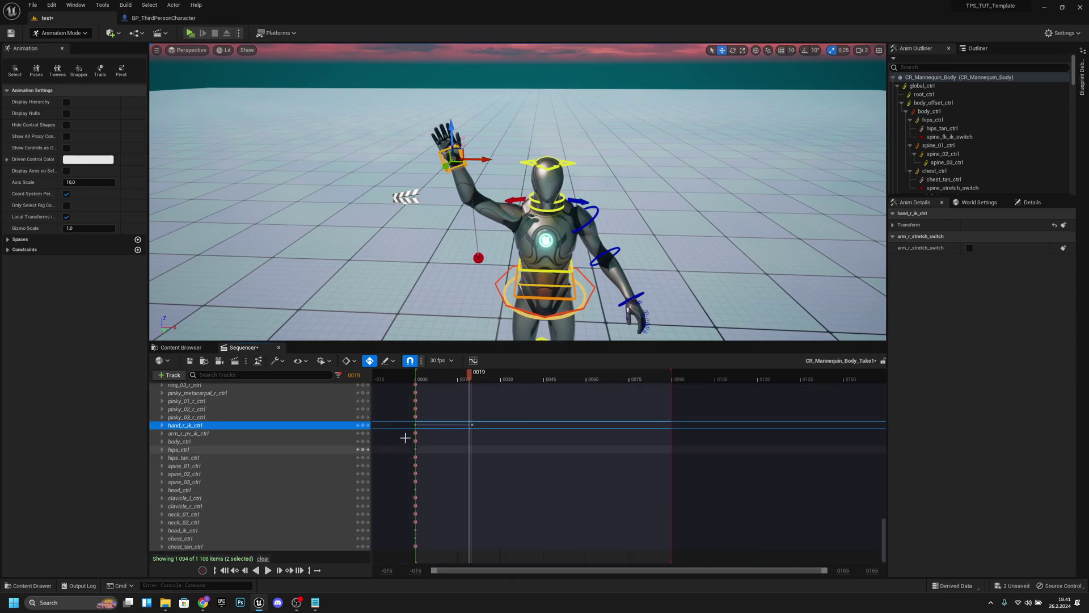
scroll(433, 440, "up", 5)
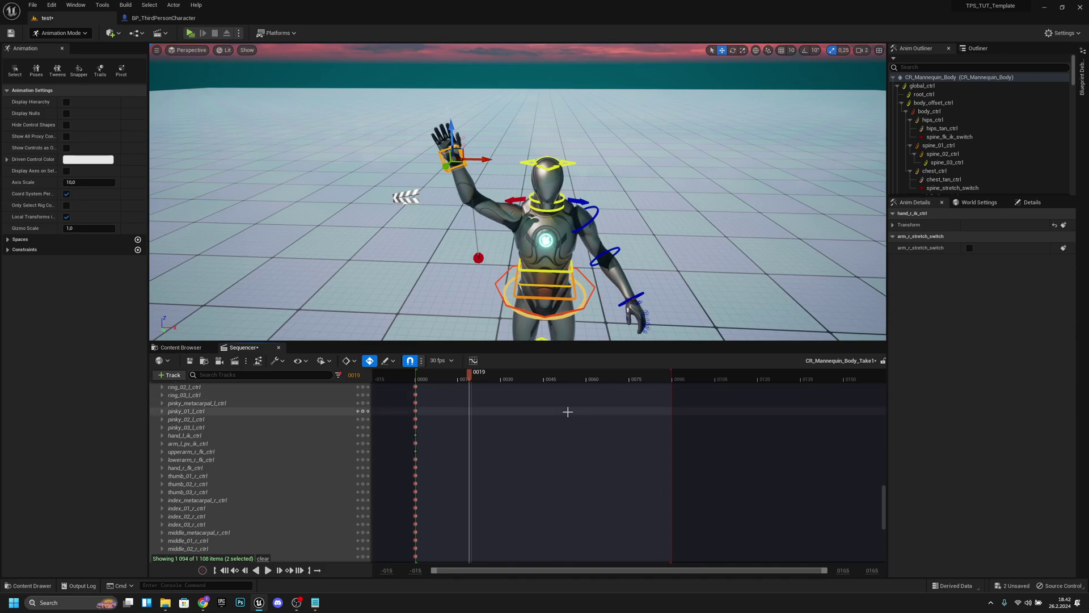
scroll(566, 413, "down", 5)
left_click_drag(492, 513, 463, 485)
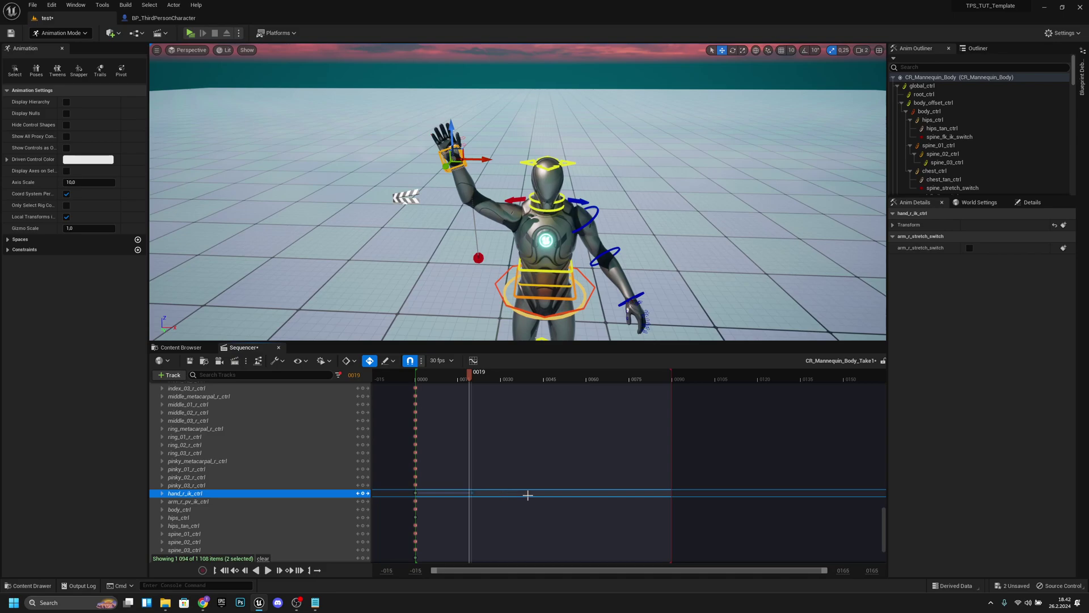
key("Delete")
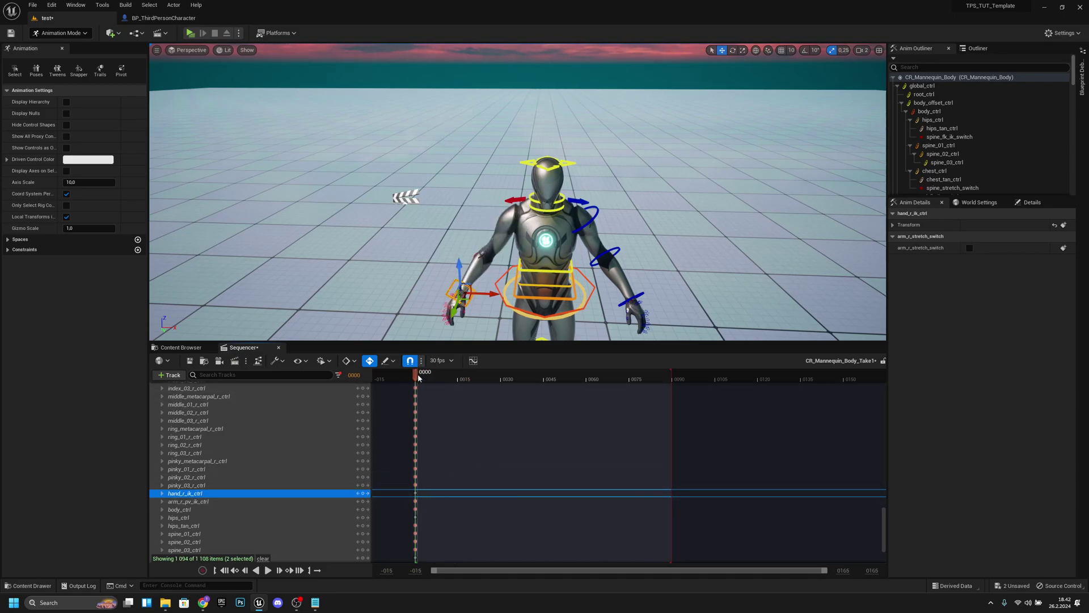
Key all CR_Mannequin_Body controls in the resting pose at frame 90.
left_click_drag(418, 373, 675, 373)
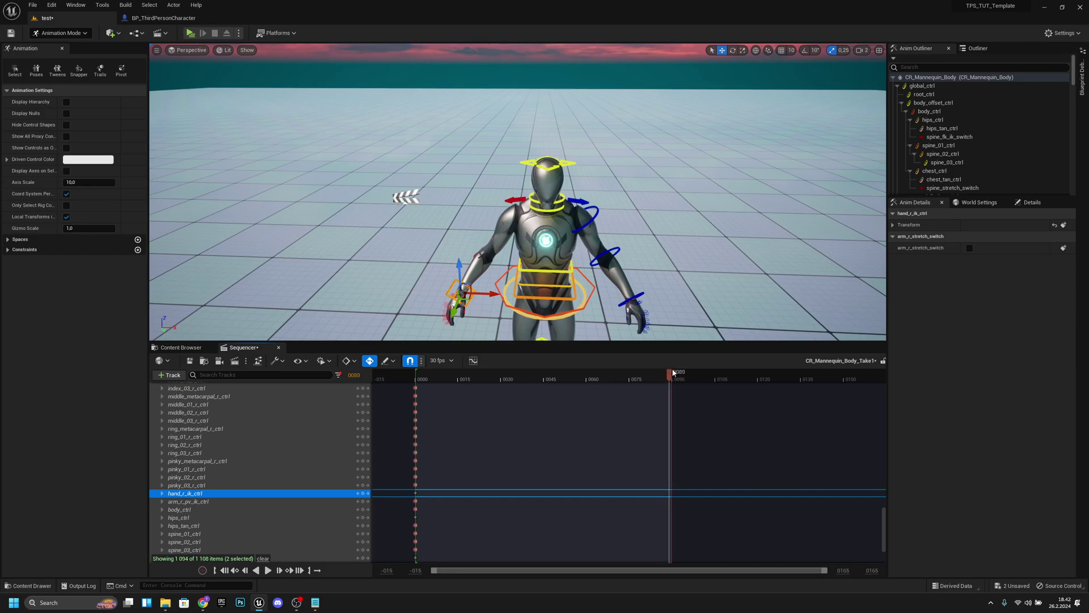
scroll(265, 461, "up", 10)
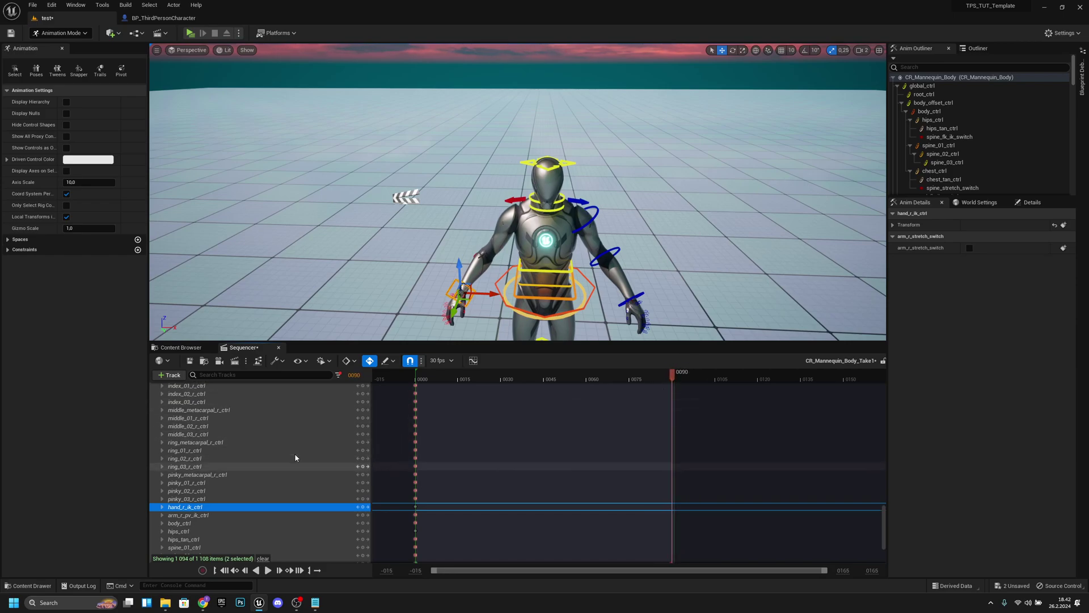
scroll(267, 459, "up", 10)
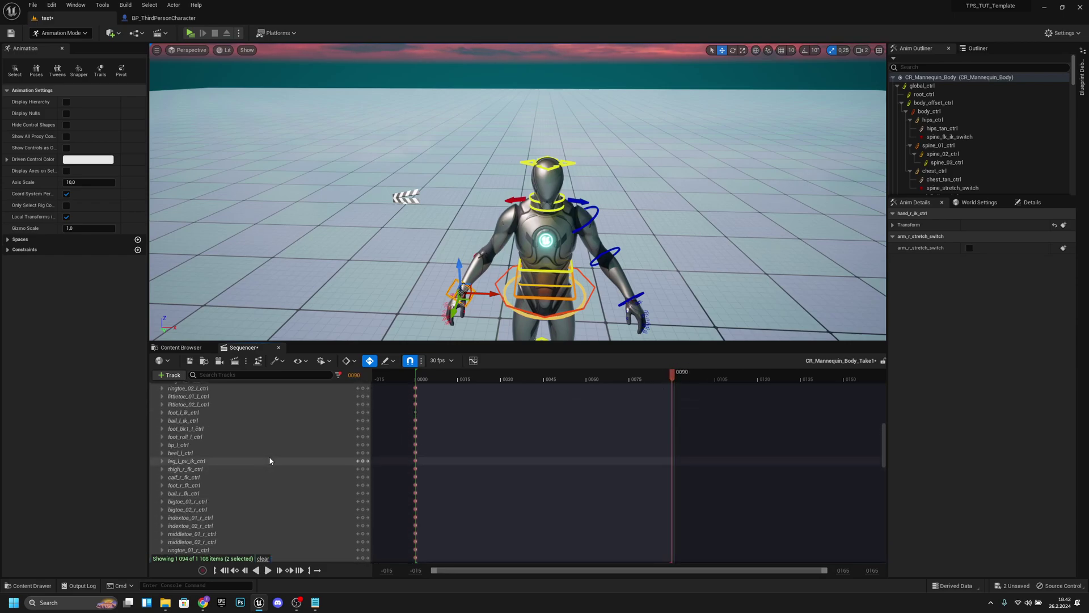
left_click(361, 397)
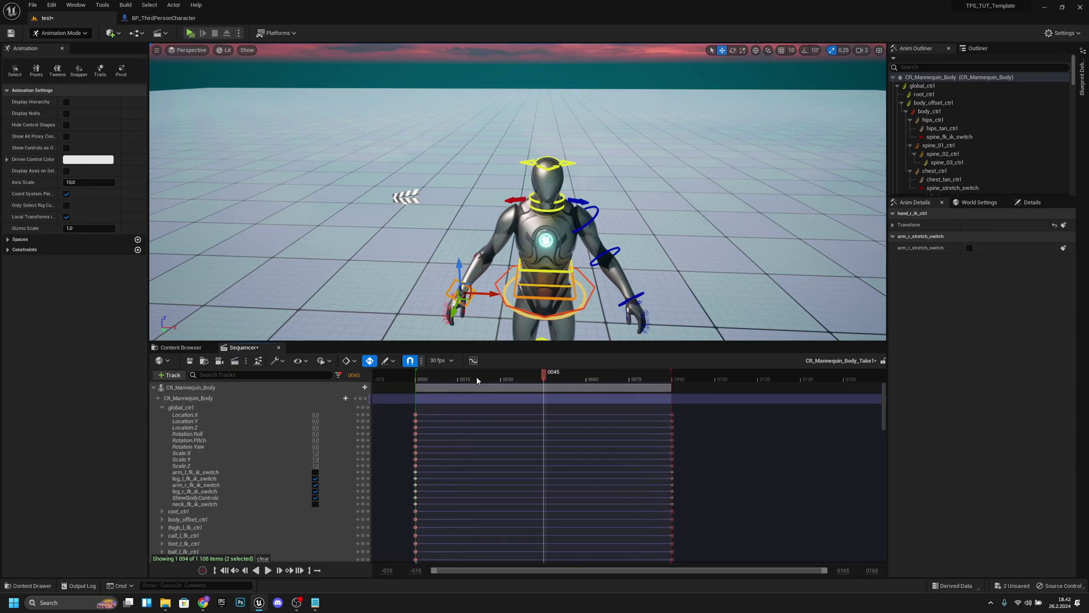
Try raising hand_r_ik_ctrl to about shoulder height at frame 45, preview it and undo the move.
left_click_drag(458, 264, 454, 154)
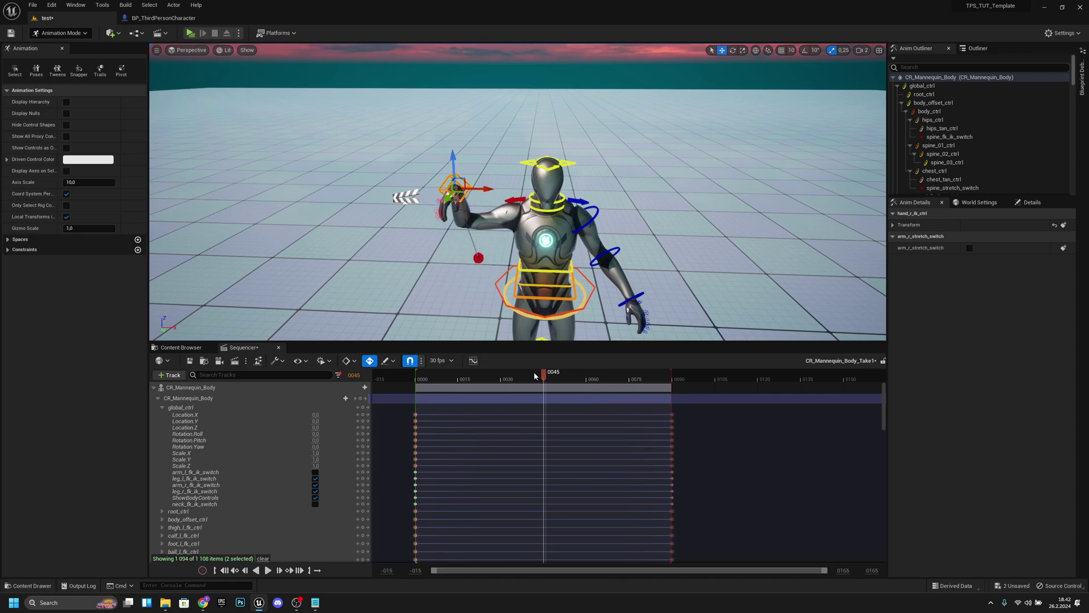
key("space")
key("space")
mouse_move(534, 383)
left_mouse_down()
mouse_move(630, 380)
mouse_move(539, 389)
left_mouse_up()
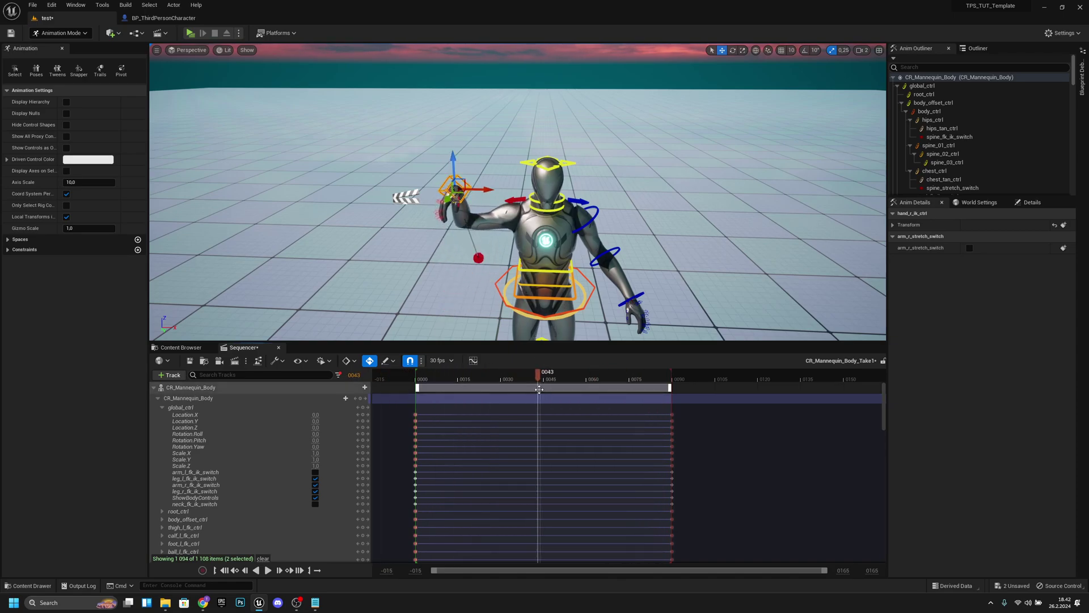
key("ctrl+z")
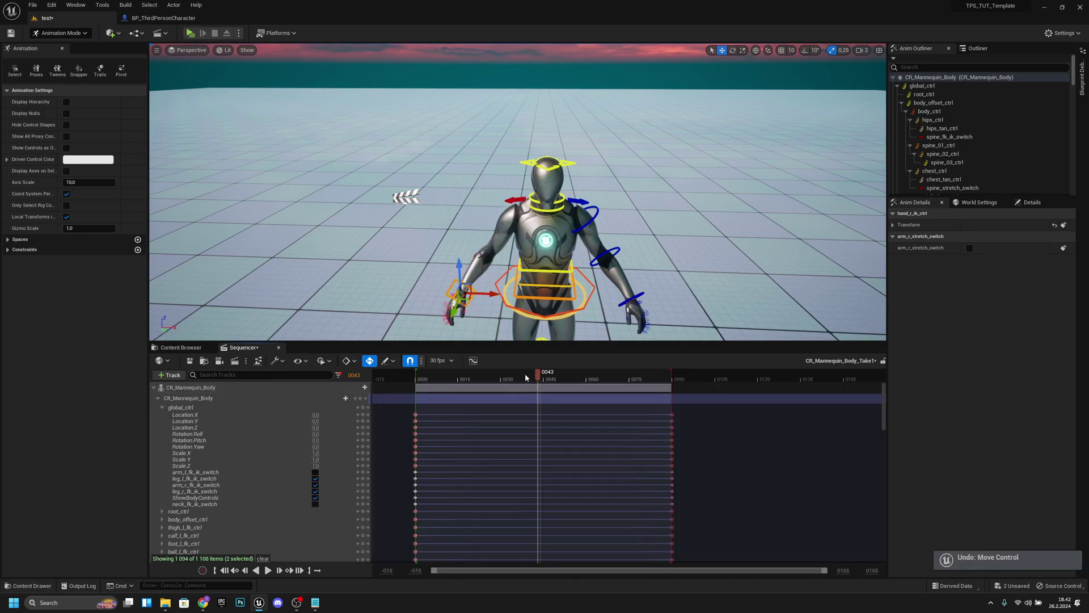
At frame 20, raise hand_r_ik_ctrl to about head height and rotate it so the fingers point upward.
left_click_drag(472, 380, 467, 380)
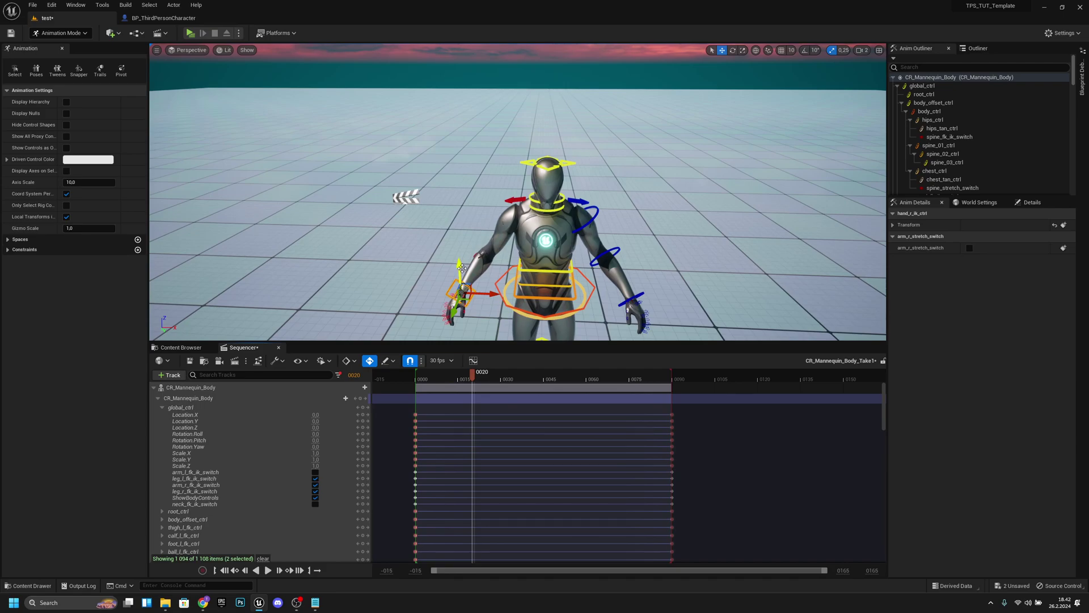
left_click_drag(462, 267, 453, 119)
key("e")
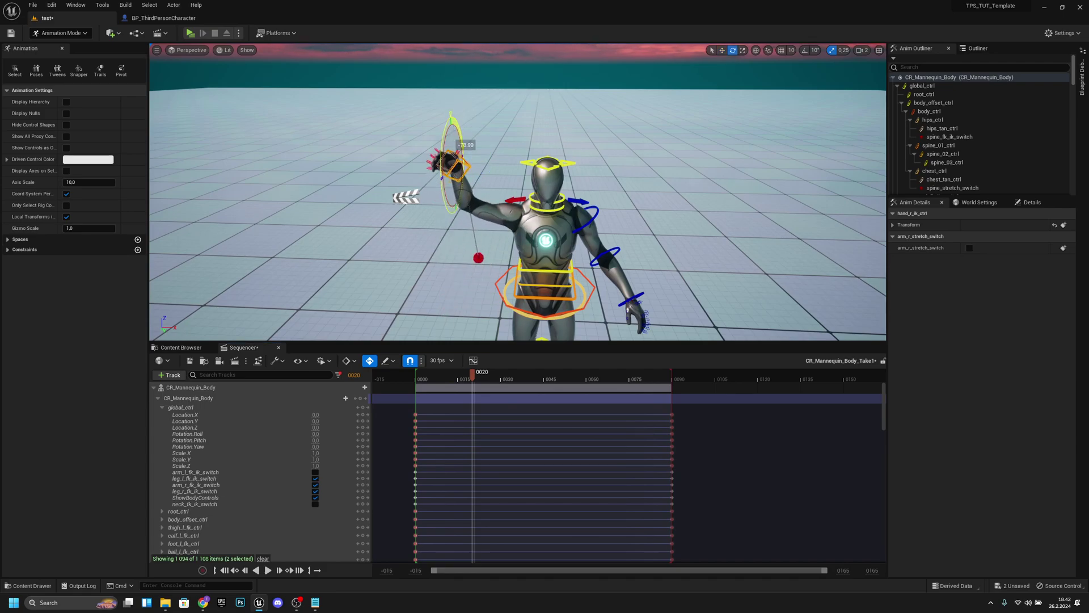
left_click_drag(464, 187, 490, 204)
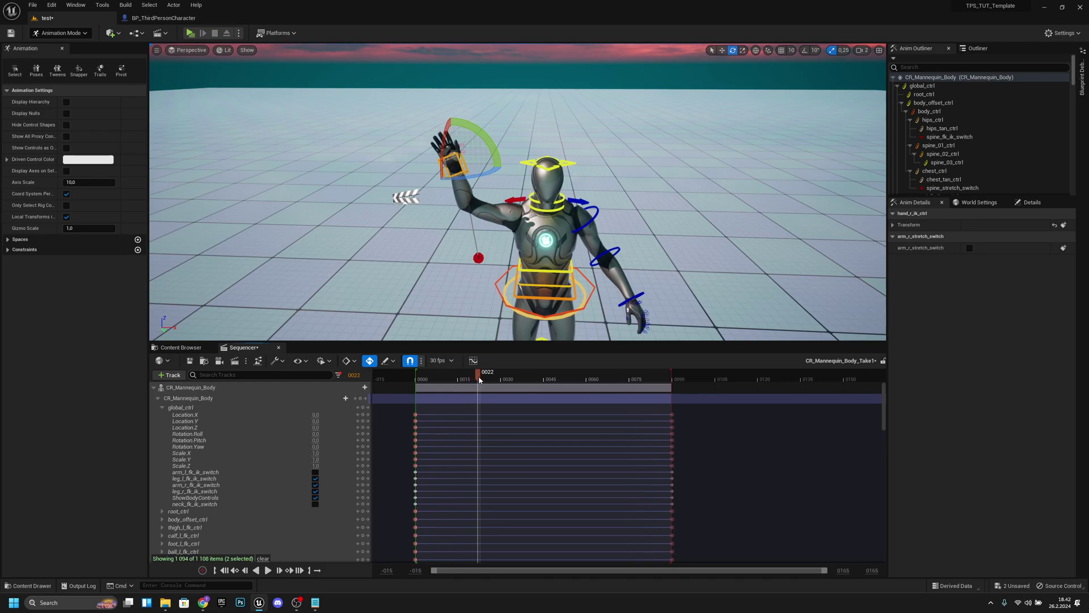
Copy hand_r_ik_ctrl's raised-hand key from frame 20 to frame 70 and scrub through the frames between them.
mouse_move(479, 380)
left_mouse_down()
mouse_move(513, 381)
mouse_move(478, 383)
left_mouse_up()
scroll(497, 399, "down", 15)
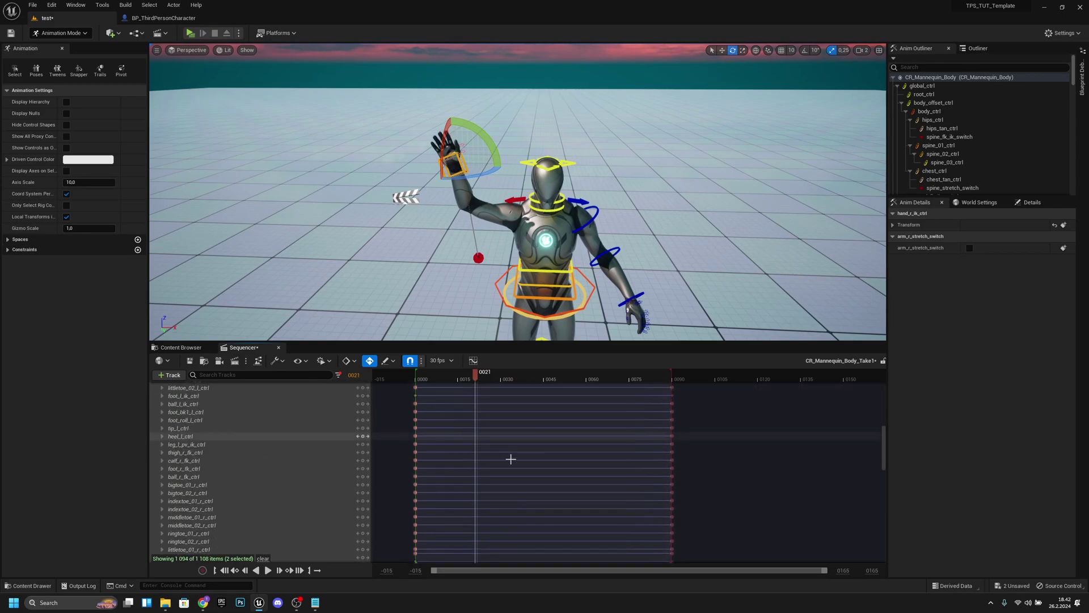
scroll(533, 481, "down", 10)
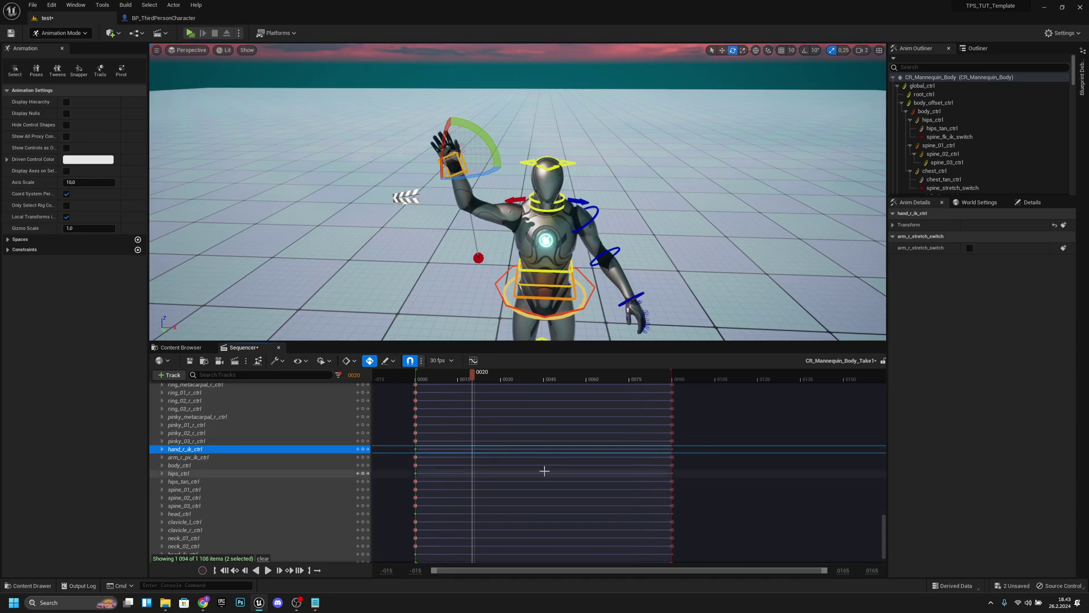
left_click(621, 378)
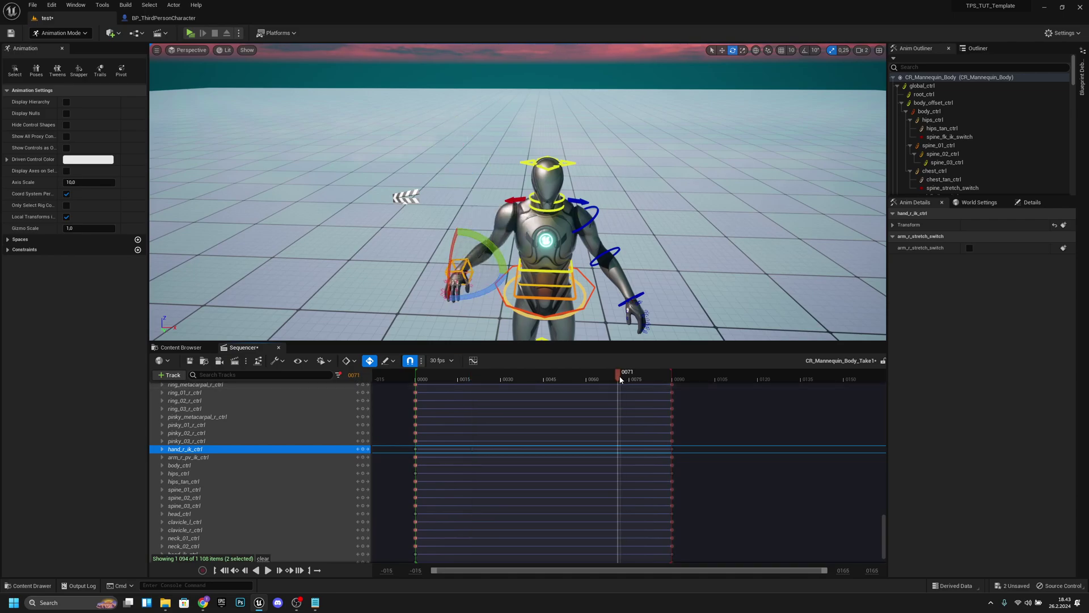
left_click_drag(620, 379, 617, 379)
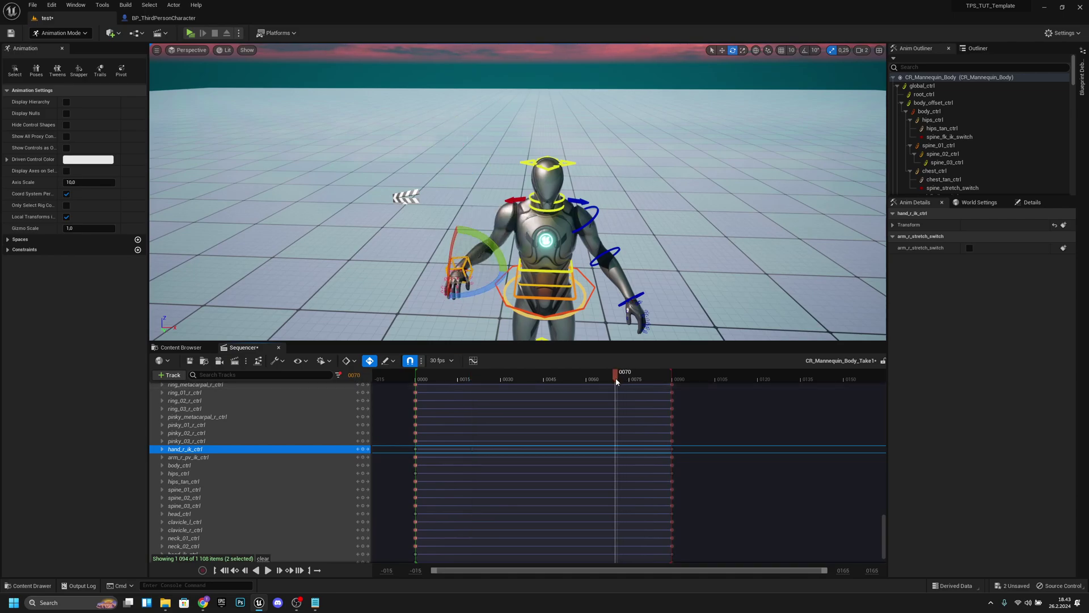
key("ctrl+v")
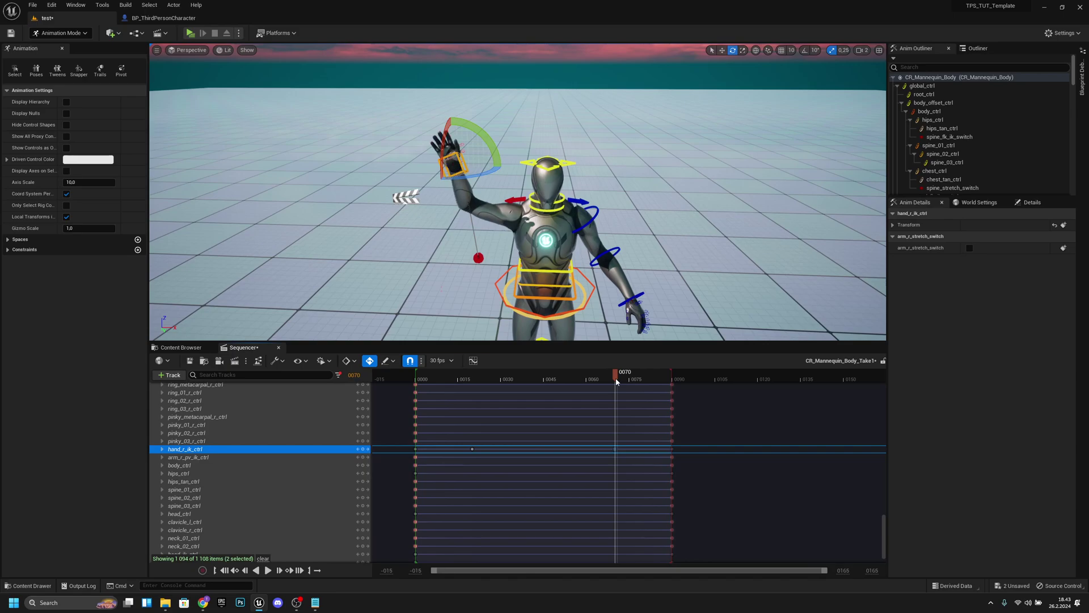
left_click(470, 448)
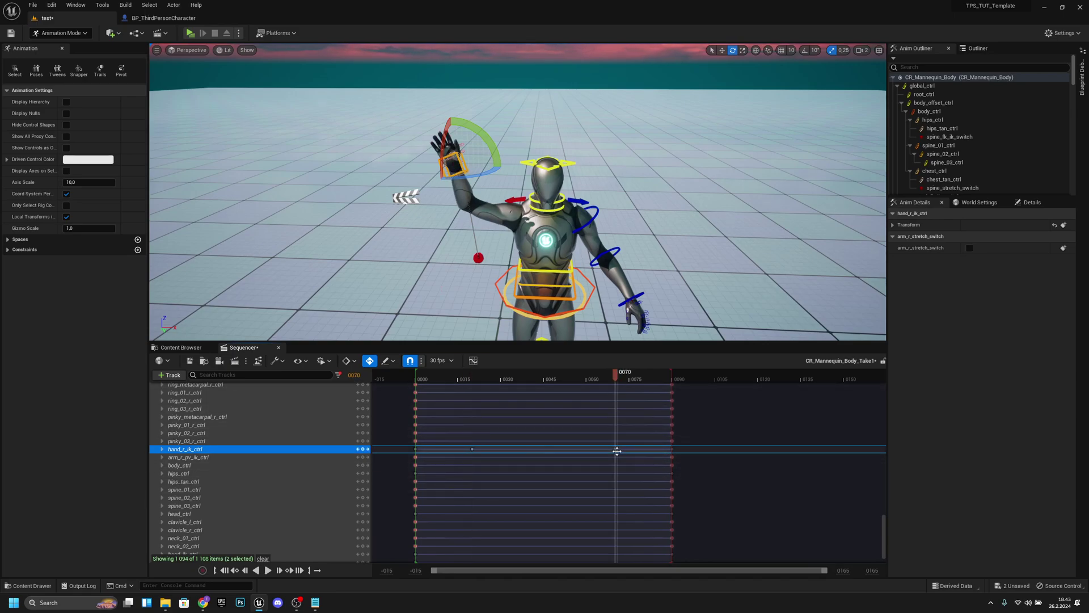
left_click_drag(467, 375, 541, 382)
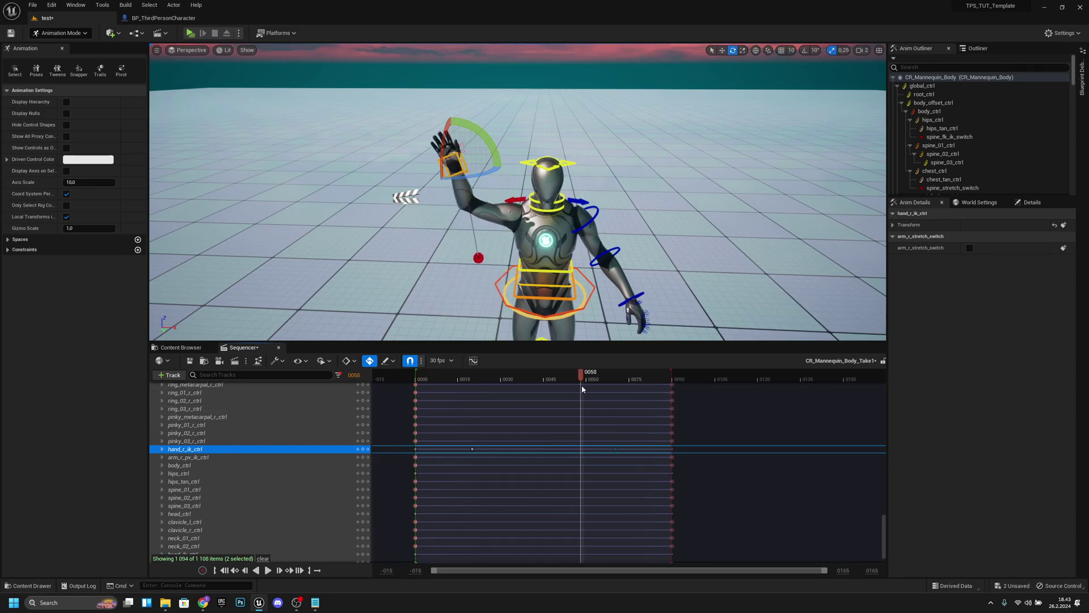
mouse_move(608, 390)
left_mouse_down()
mouse_move(675, 387)
mouse_move(607, 395)
left_mouse_up()
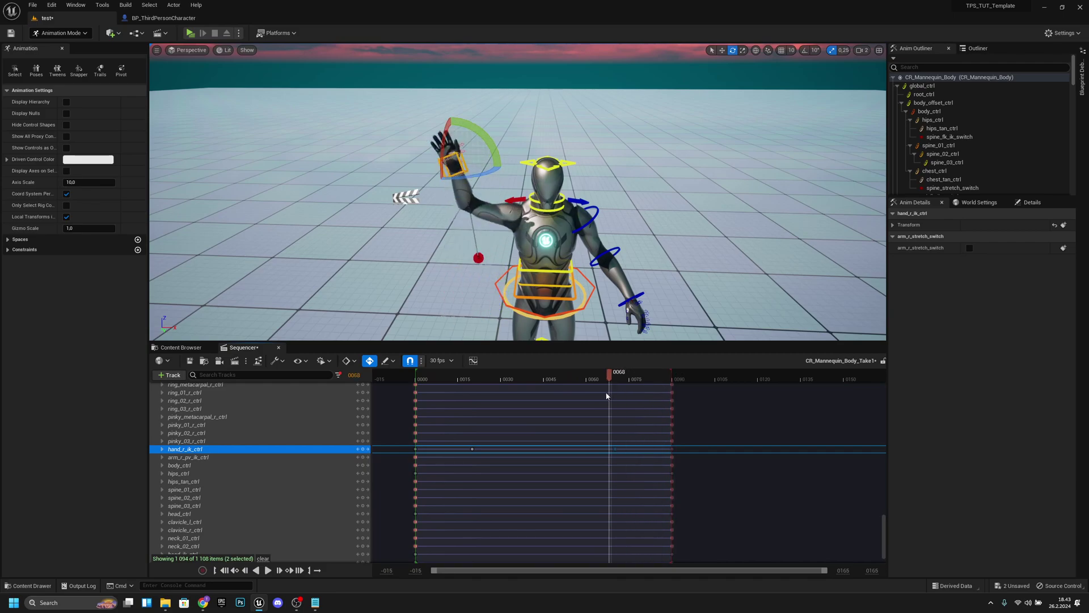
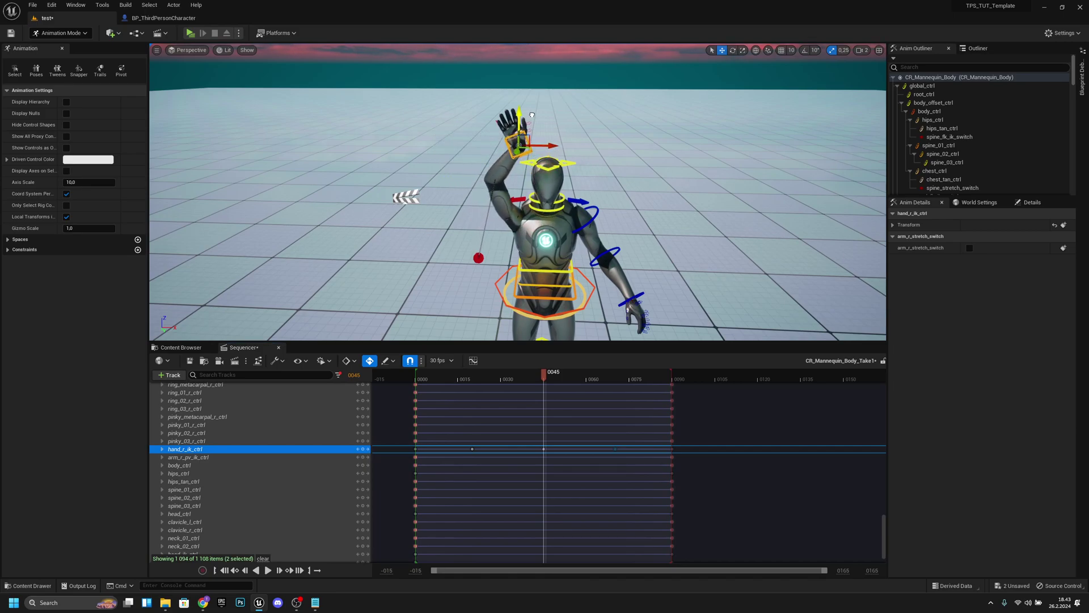
Try adjusting the right elbow by moving arm_r_pv_ik_ctrl slightly at frame 45, and play the animation from frame 0.
right_click_drag(518, 192, 670, 227)
right_click_drag(426, 260, 432, 269)
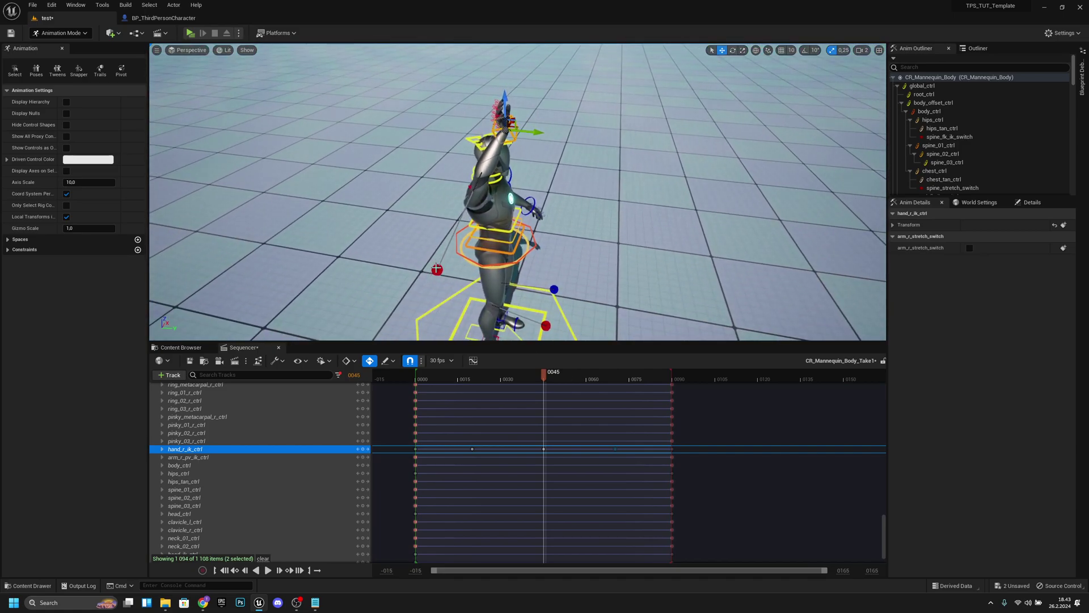
left_click_drag(533, 180, 518, 203, "alt")
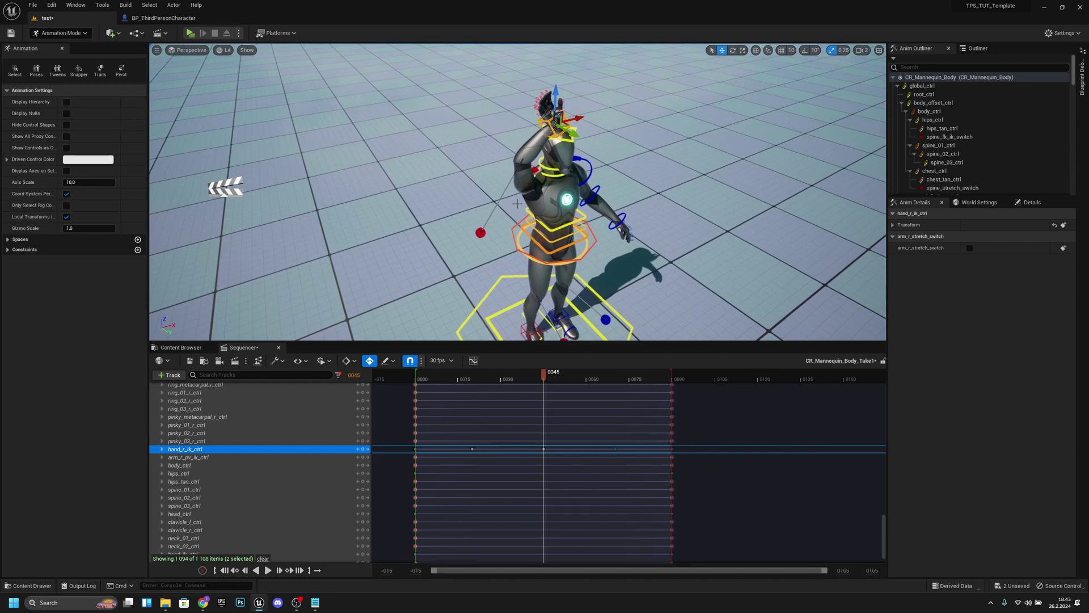
left_click(480, 232)
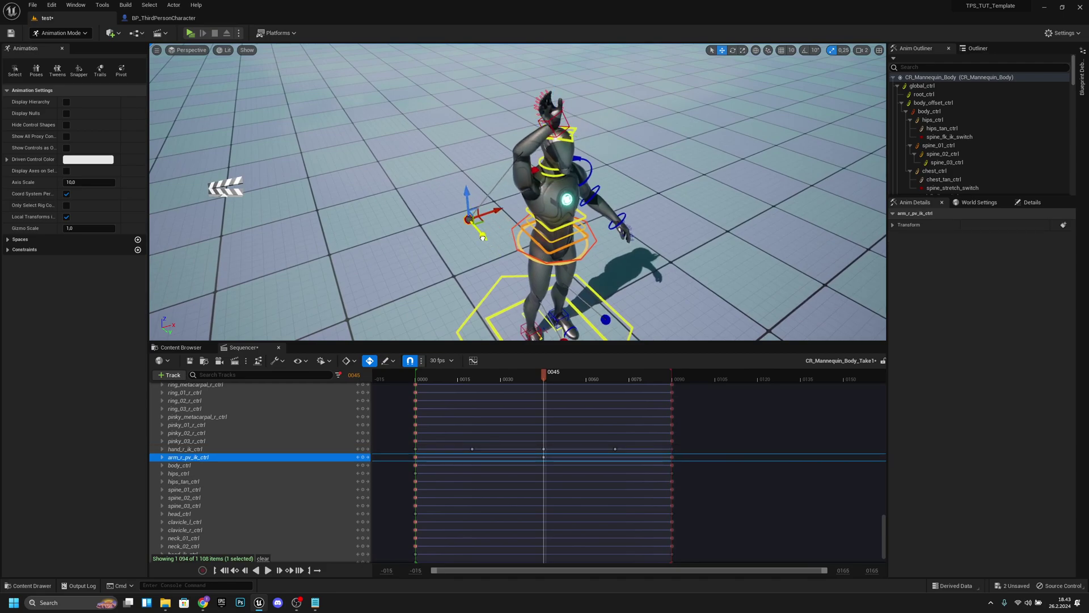
left_click_drag(502, 262, 471, 264, "alt")
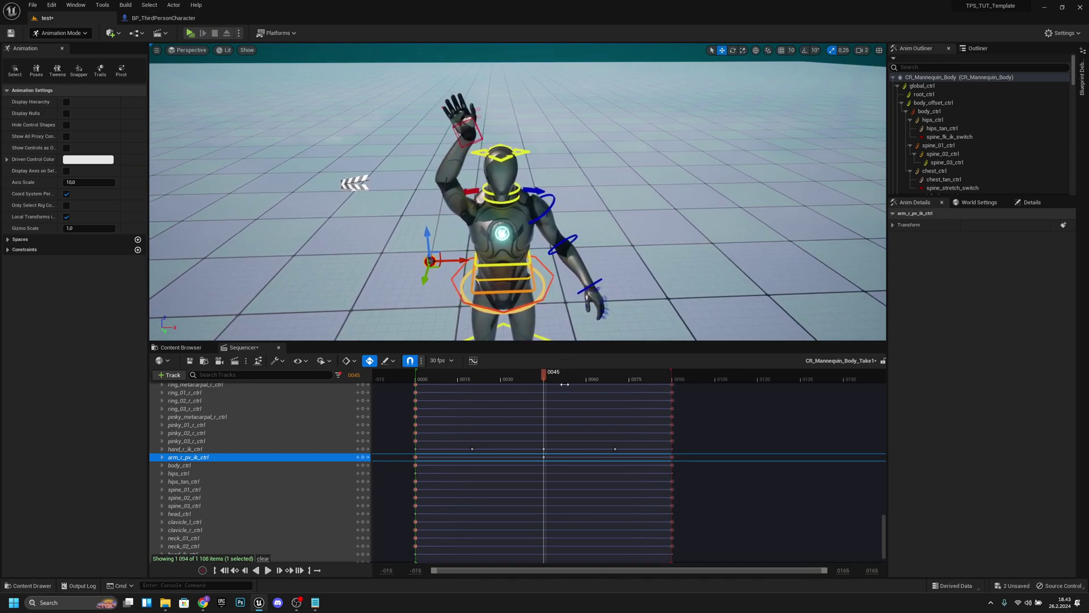
left_click_drag(543, 373, 417, 375)
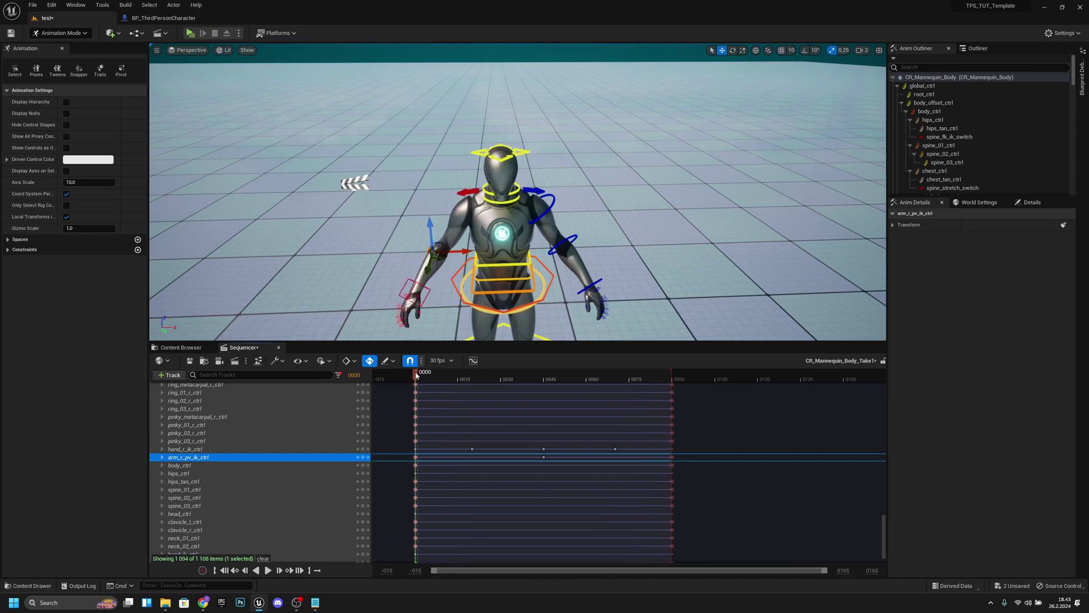
key("space")
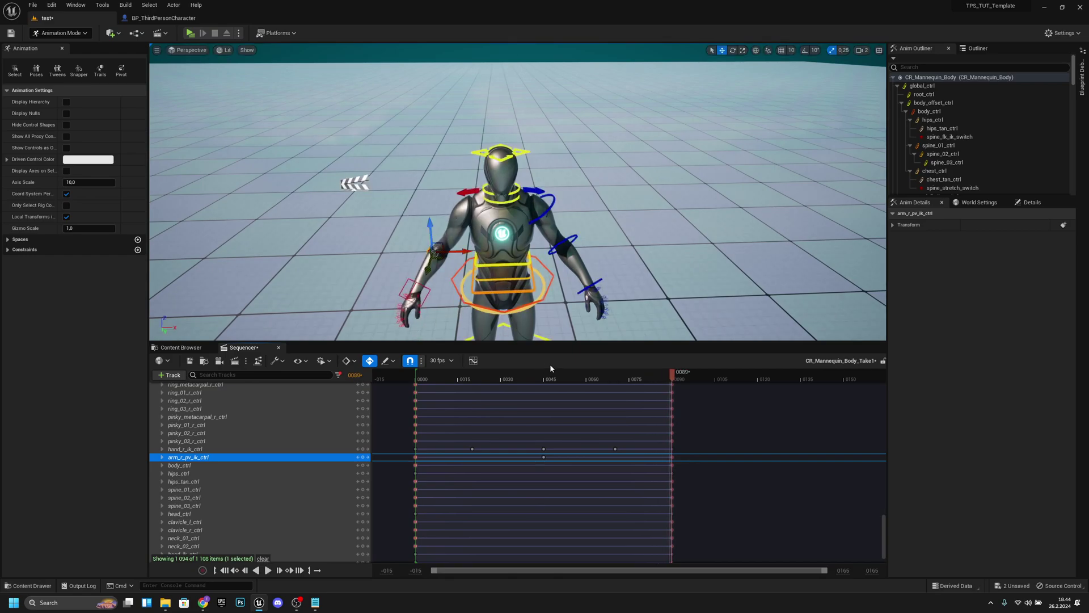
Delete the frame 45 keys of hand_r_ik_ctrl and arm_r_pv_ik_ctrl.
scroll(711, 265, "down", 3)
right_click_drag(711, 264, 712, 292)
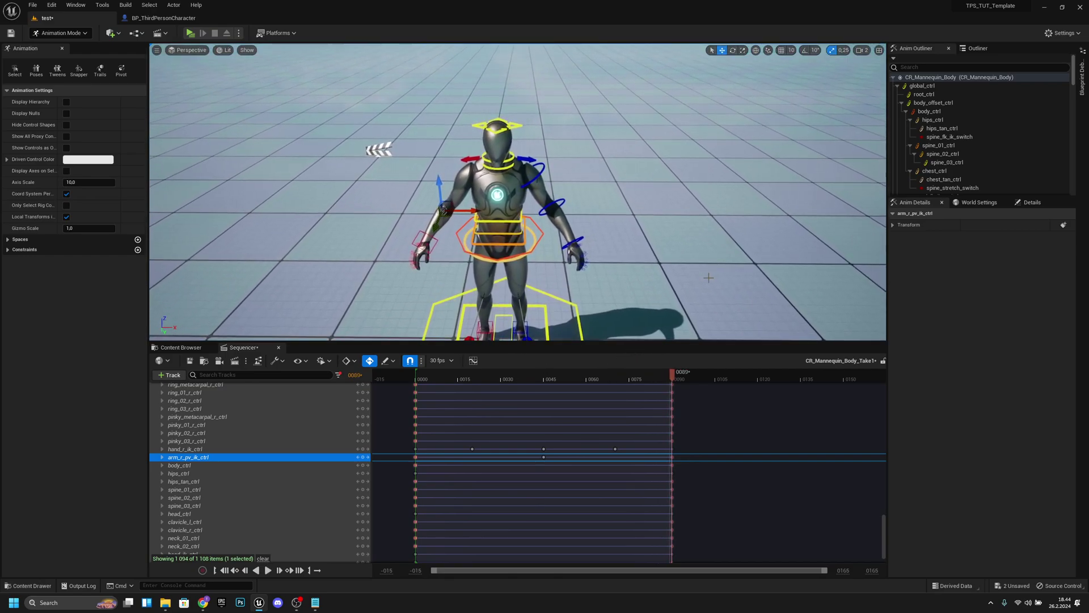
left_click_drag(551, 463, 533, 444)
key("Delete")
Move hand_r_ik_ctrl inward and above head height at frame 37, and lower it to about waist height at frame 55.
left_click_drag(611, 377, 521, 402)
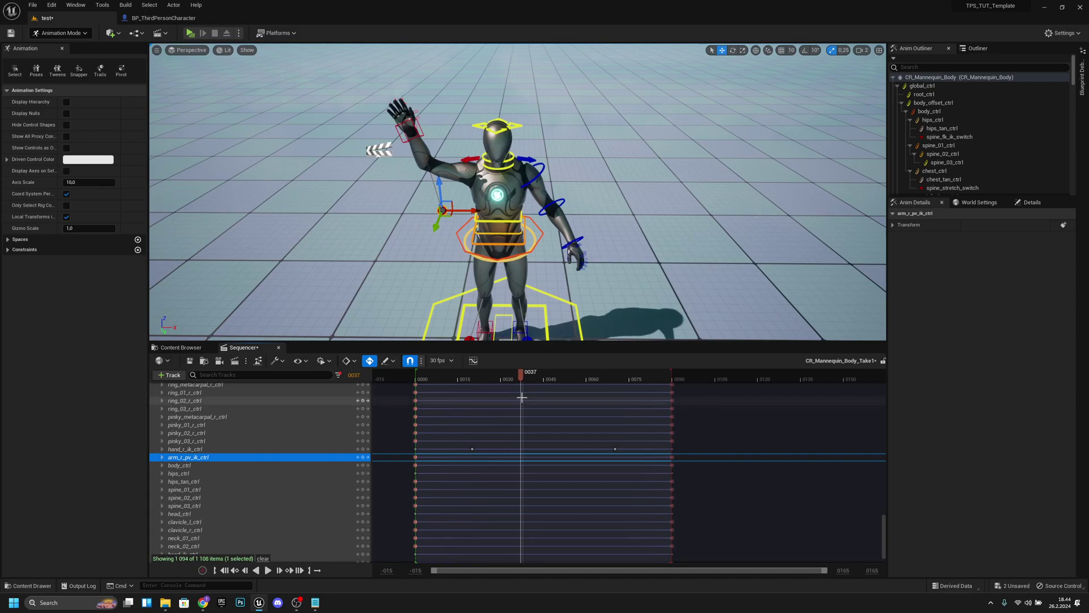
left_click(415, 129)
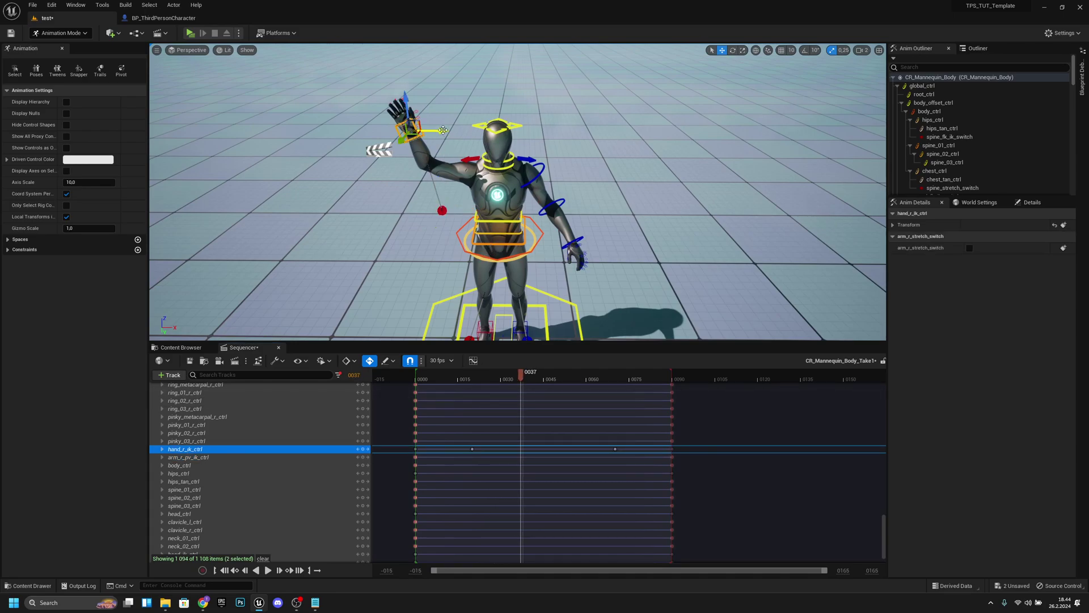
left_click_drag(440, 128, 471, 83)
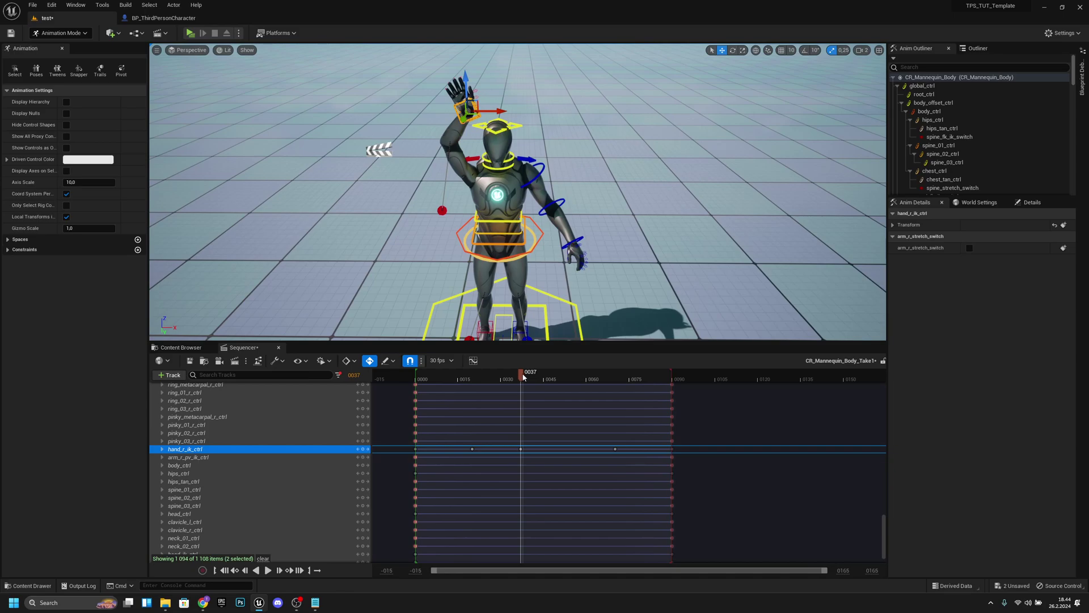
left_click_drag(527, 377, 575, 380)
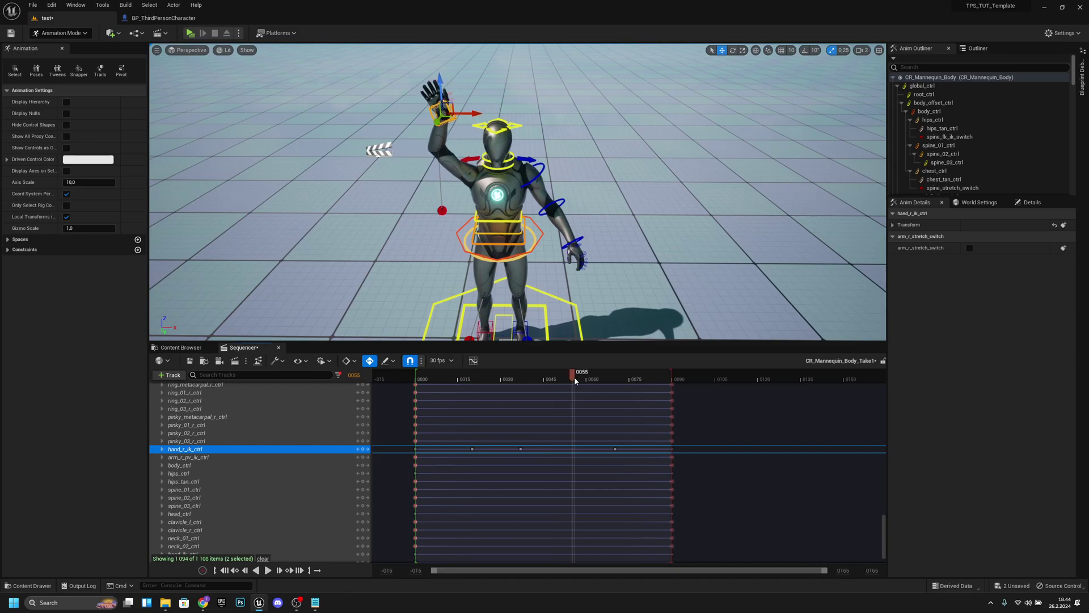
left_click_drag(439, 89, 448, 212)
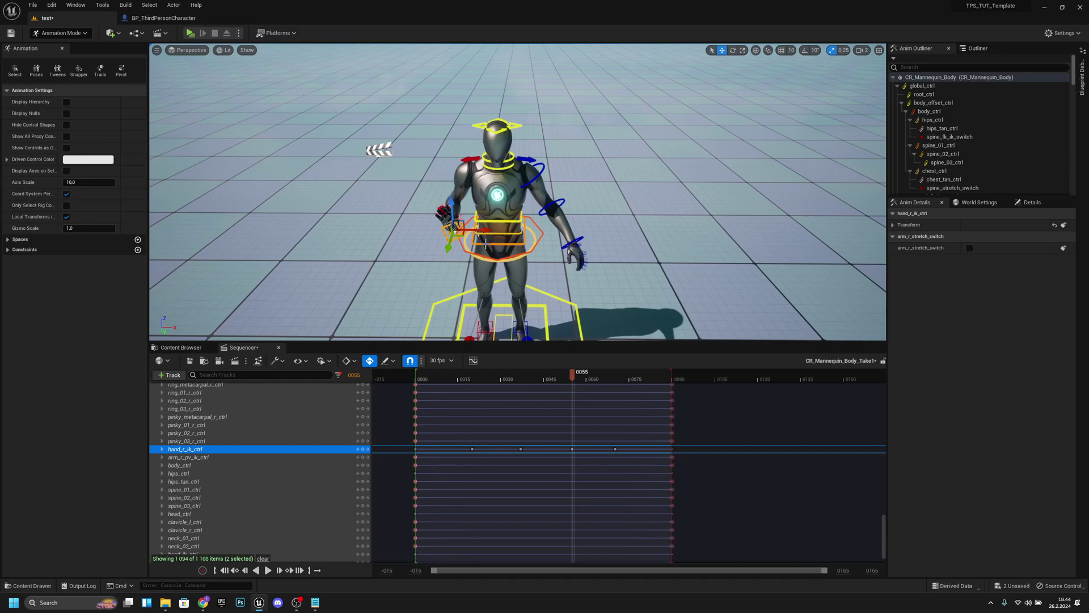
Play the hand animation from frame 0 and check the poses at the end frame and around frame 19.
left_click_drag(559, 379, 419, 382)
key("space")
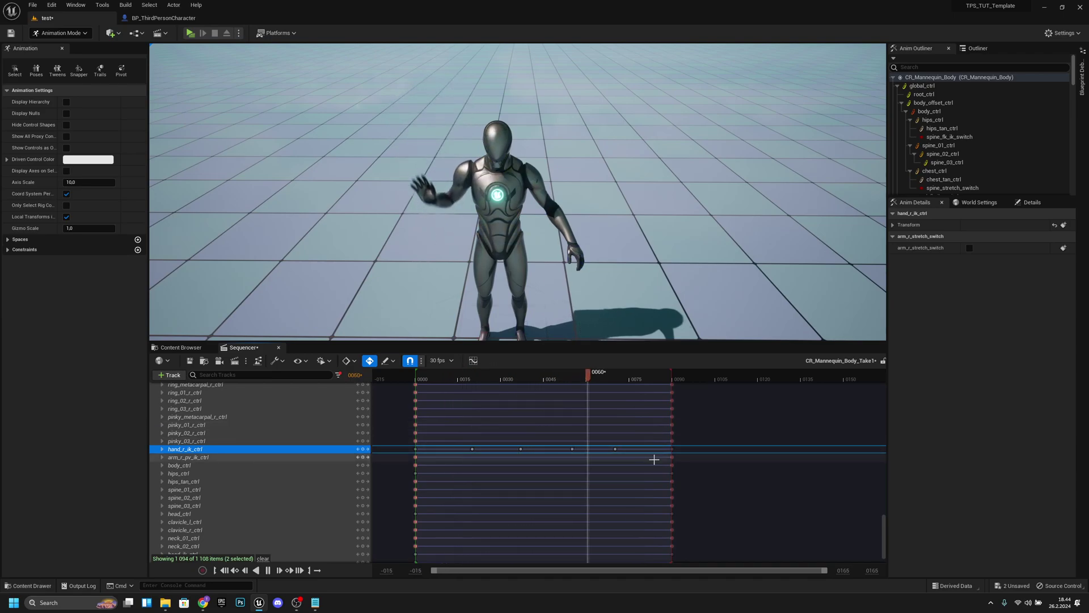
left_click_drag(488, 379, 416, 382)
left_click(672, 379)
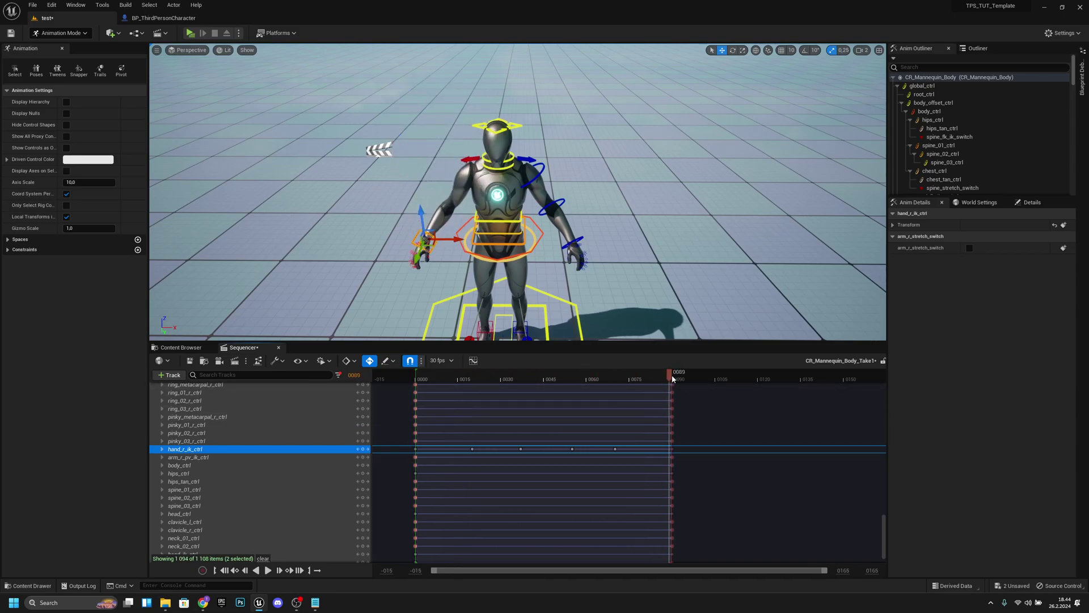
left_click(673, 379)
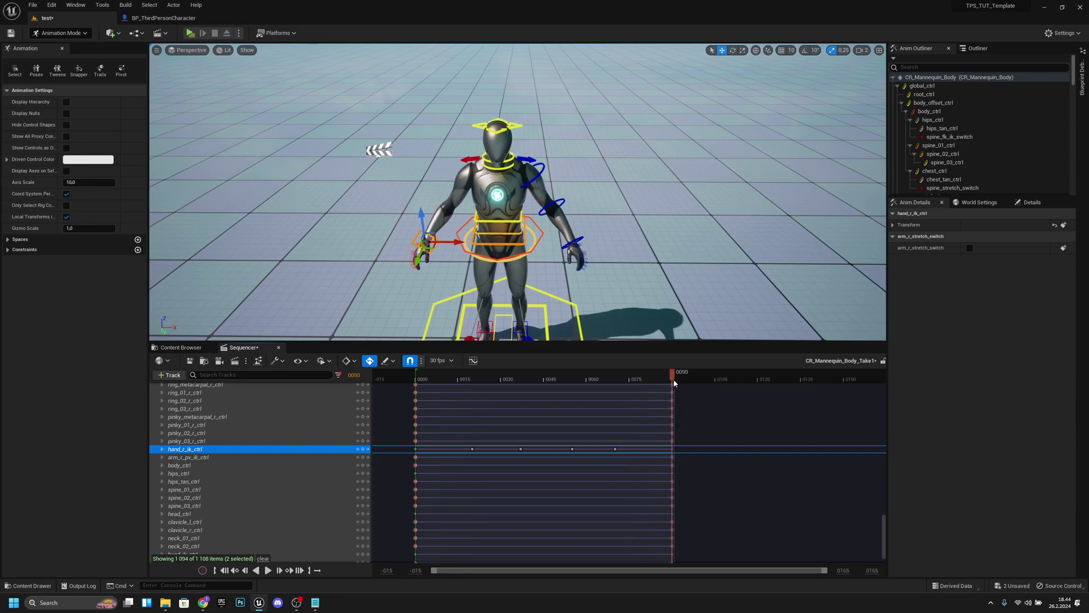
left_click_drag(666, 377, 473, 413)
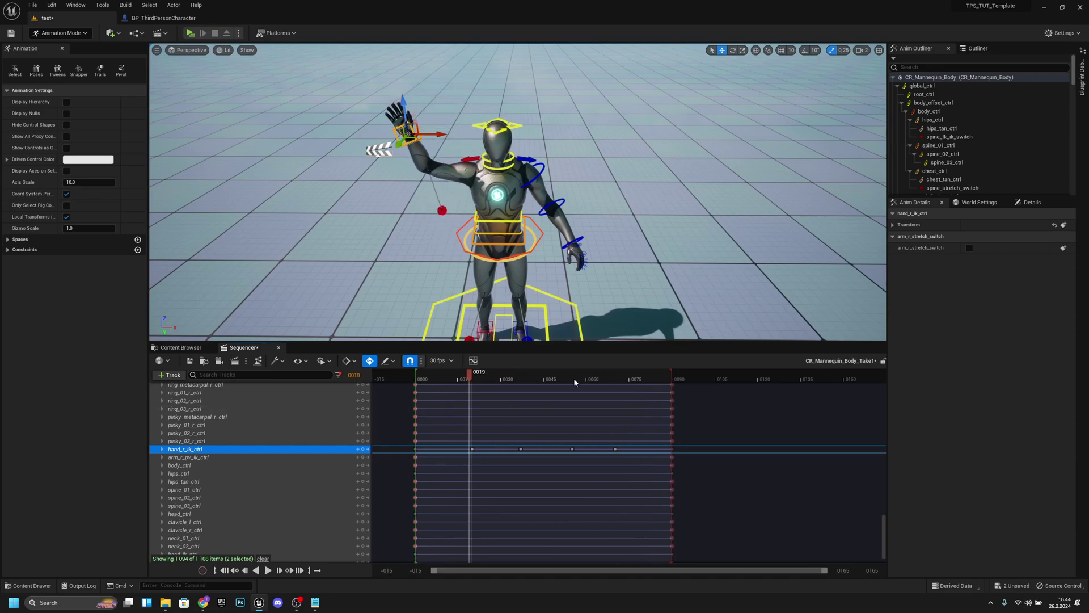
Bake the CR_Mannequin_Body track to an animation sequence named Weird_Wave in the ThirdPerson/Blueprints folder, keeping the default export options.
left_click_drag(883, 530, 893, 381)
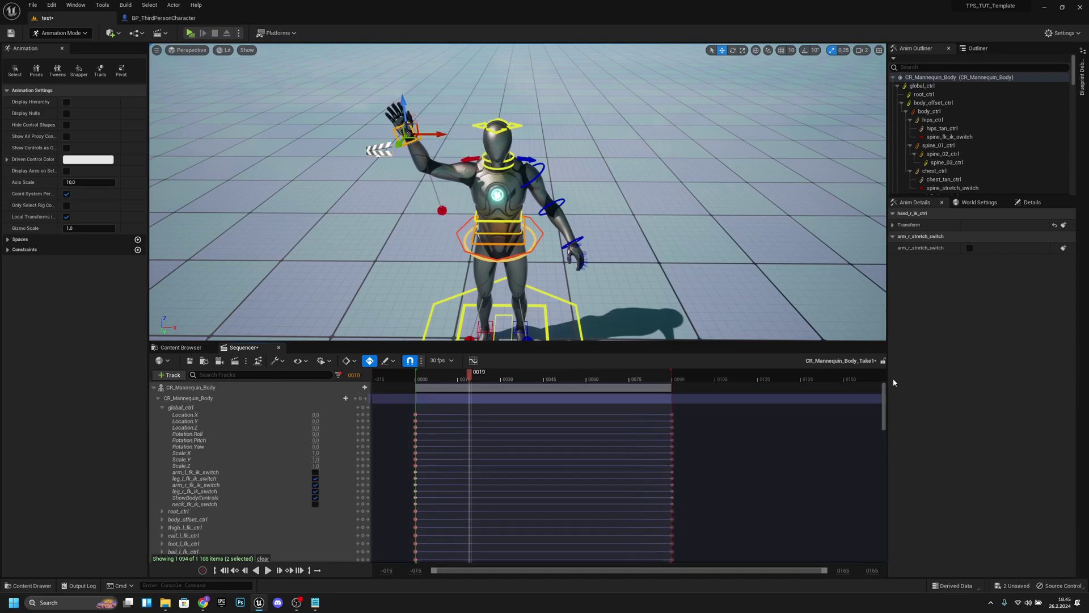
right_click(195, 391)
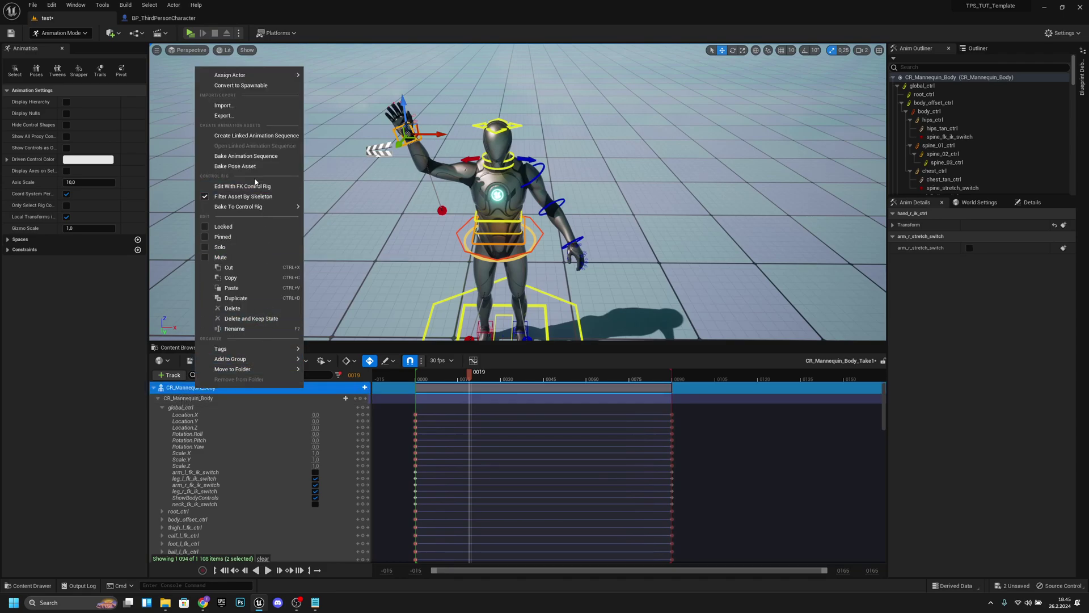
left_click(241, 158)
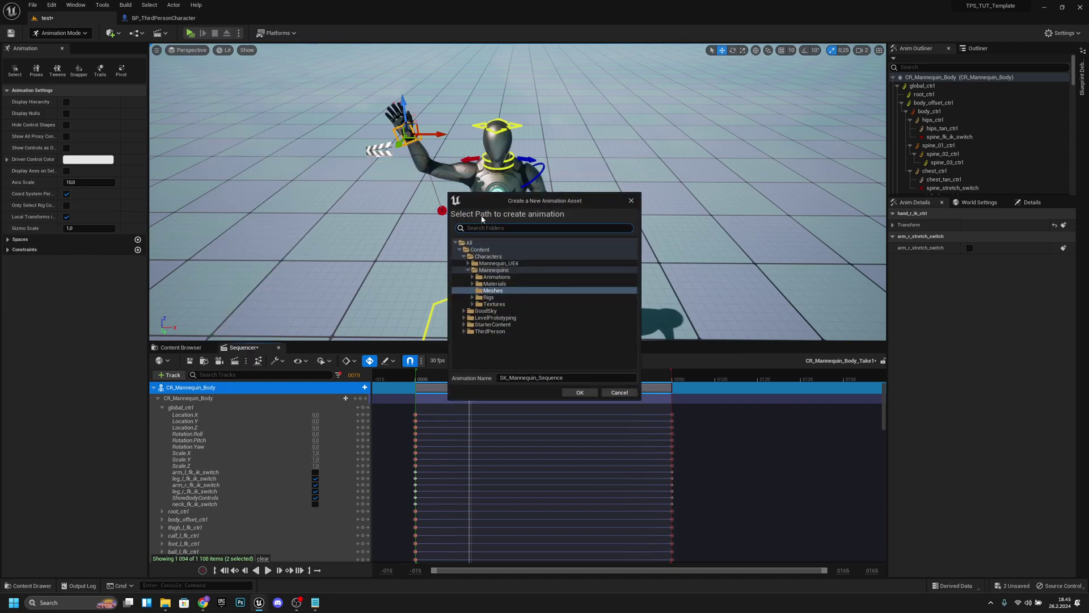
left_click(506, 332)
double_click(506, 332)
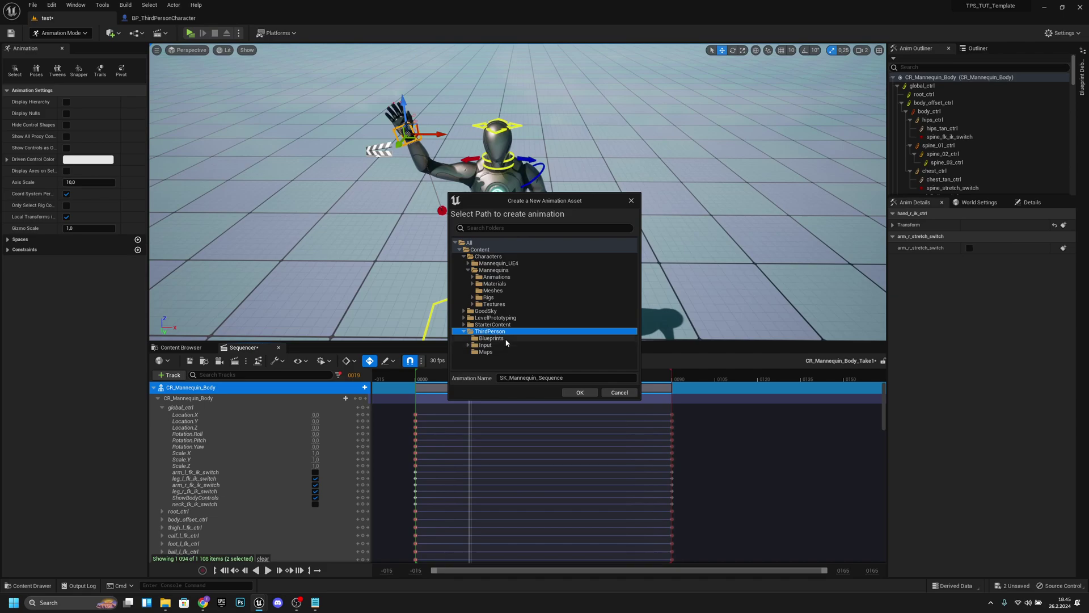
left_click(491, 339)
left_click_drag(584, 380, 471, 379)
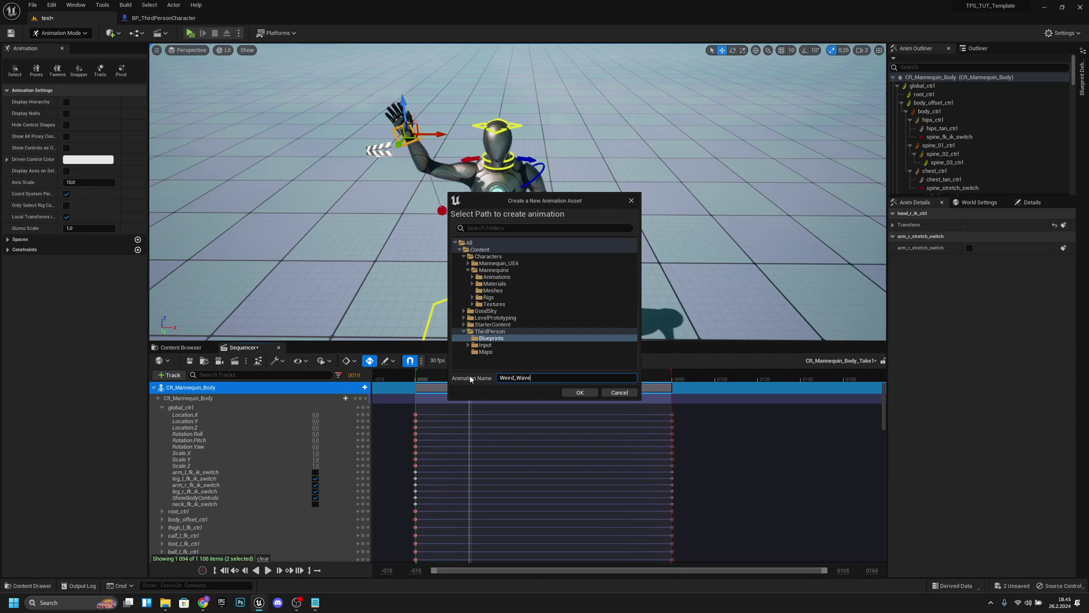
left_click(573, 393)
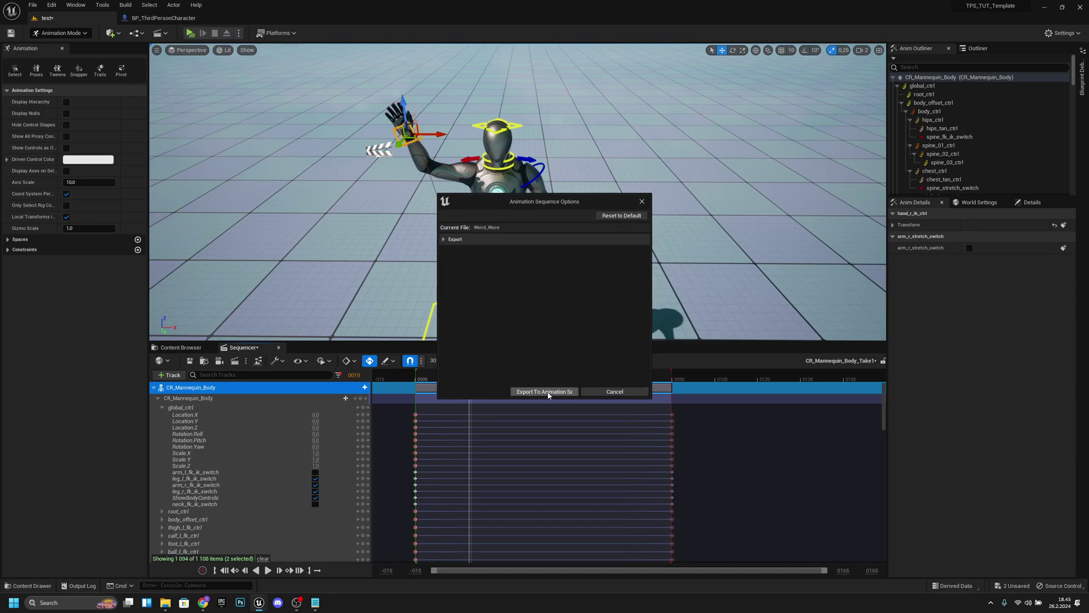
left_click(545, 392)
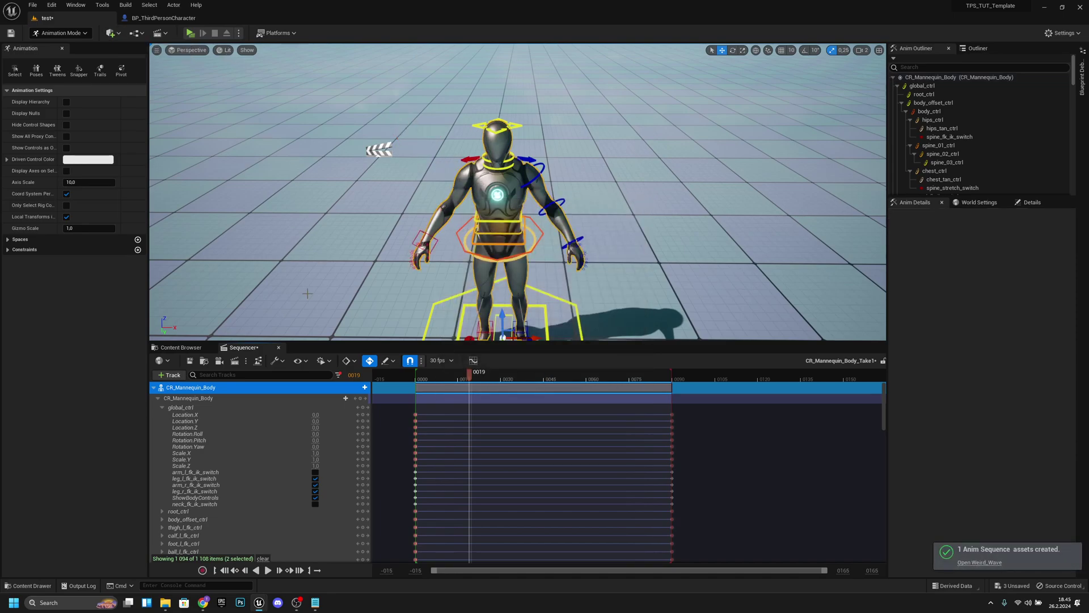
Close the Sequencer and preview the Weird_Wave animation from the ThirdPerson/Blueprints folder.
left_click(279, 348)
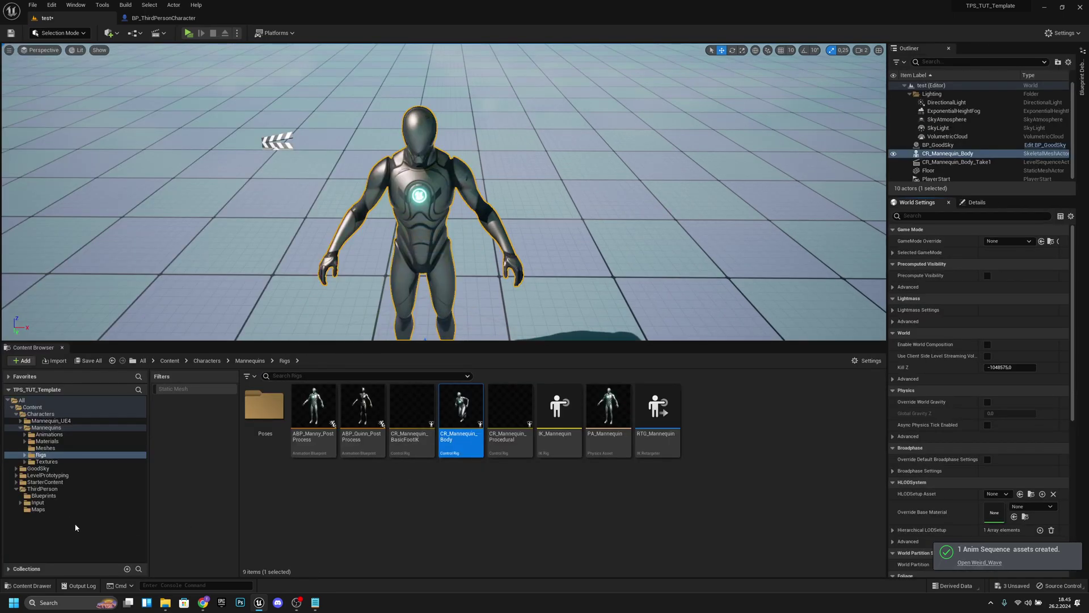
left_click(50, 496)
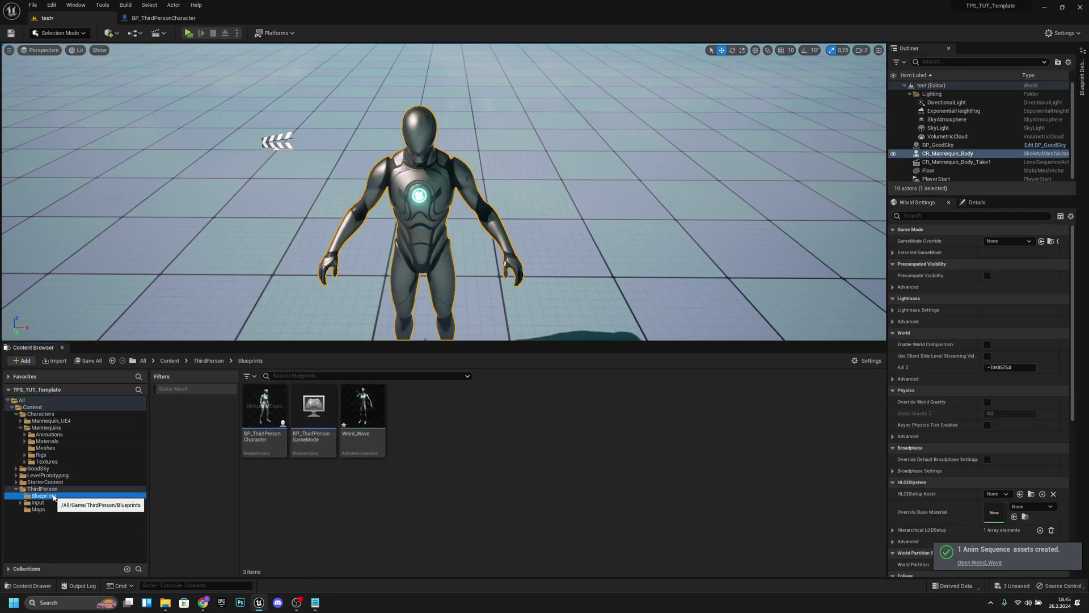
double_click(380, 414)
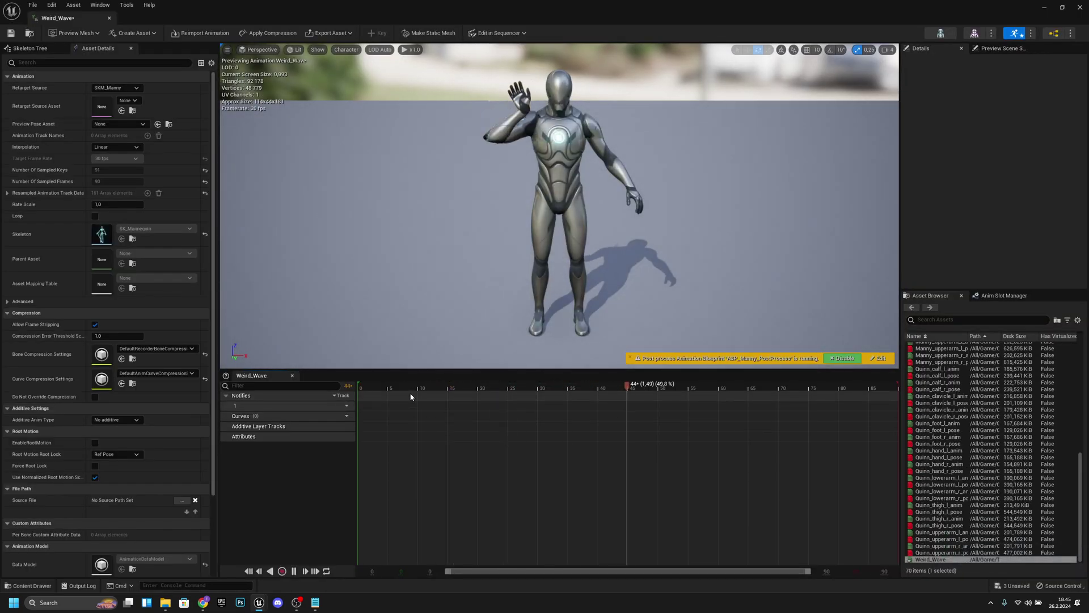
left_click(109, 18)
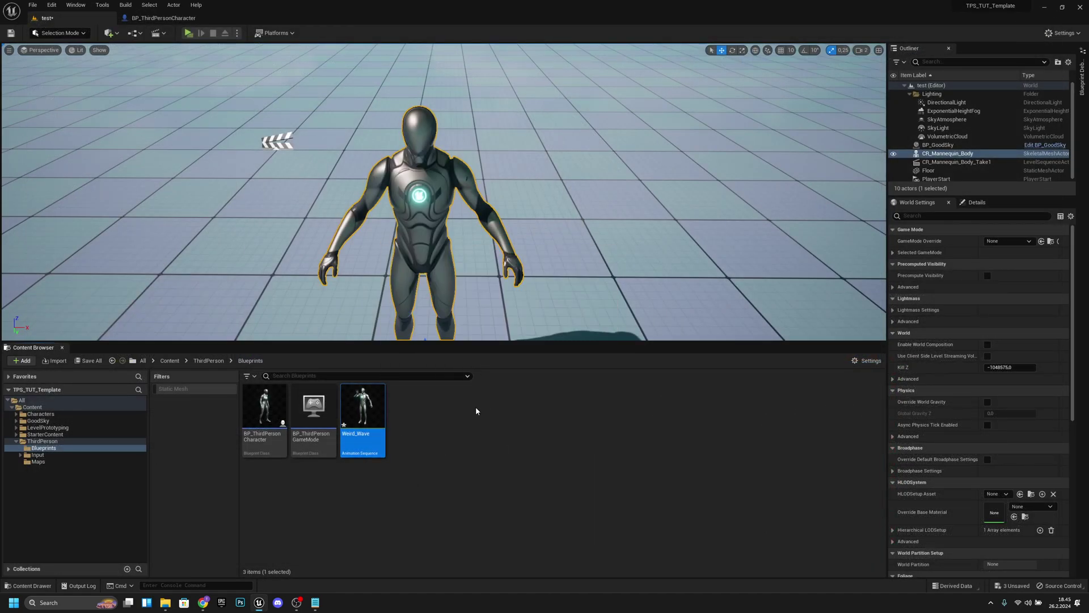
Create an AnimMontage from the Weird_Wave animation sequence.
right_click(374, 411)
mouse_move(450, 116)
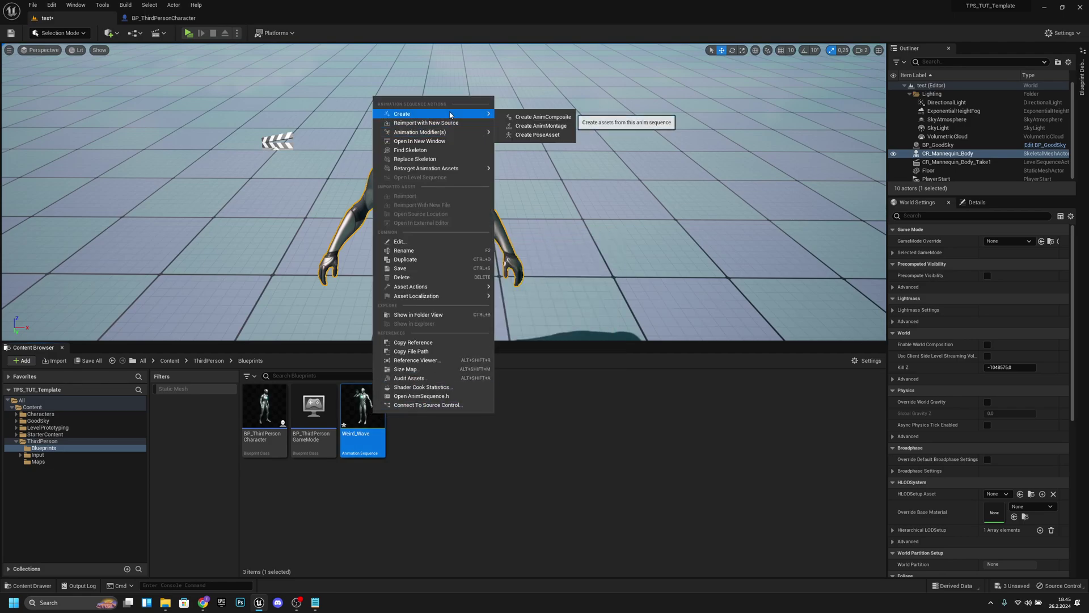
left_click(540, 126)
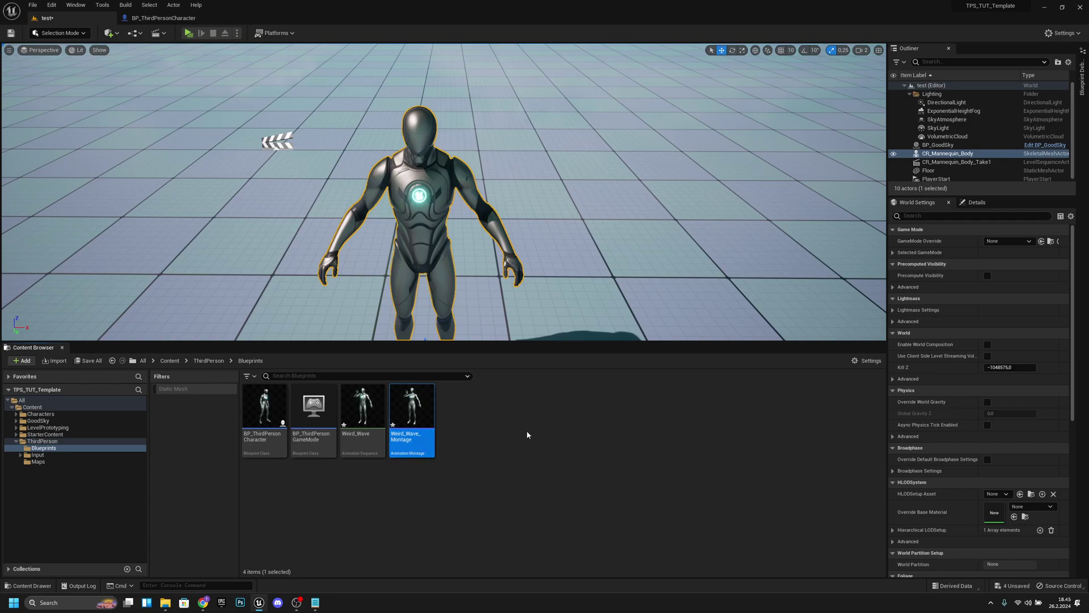
Add a keyboard event to an empty area of BP_ThirdPersonCharacter's event graph and set its input key to F.
double_click(275, 409)
right_click_drag(505, 255, 623, 239)
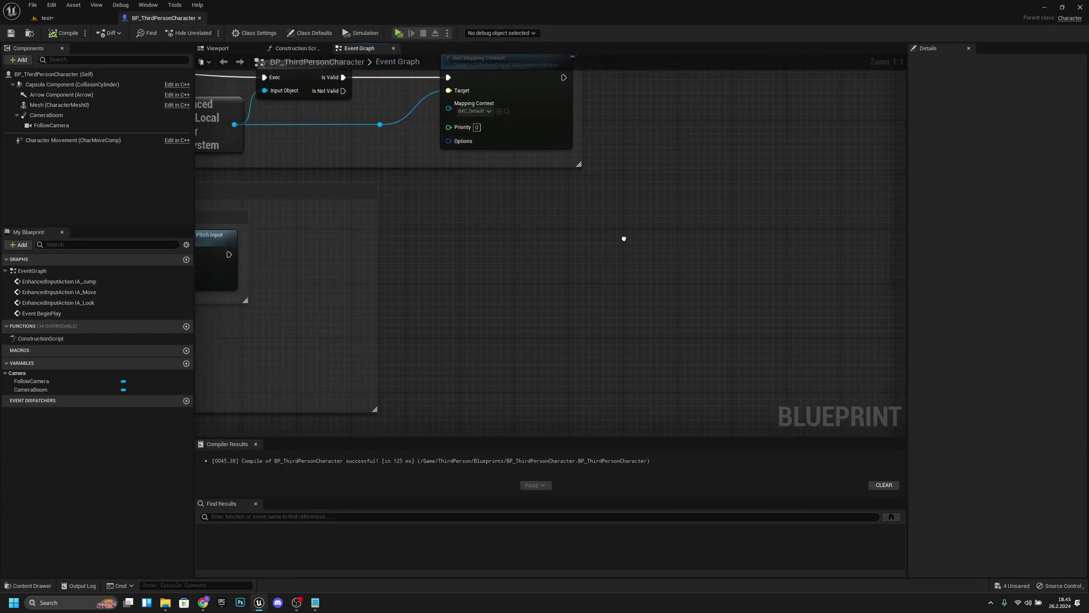
right_click(466, 234)
type("key")
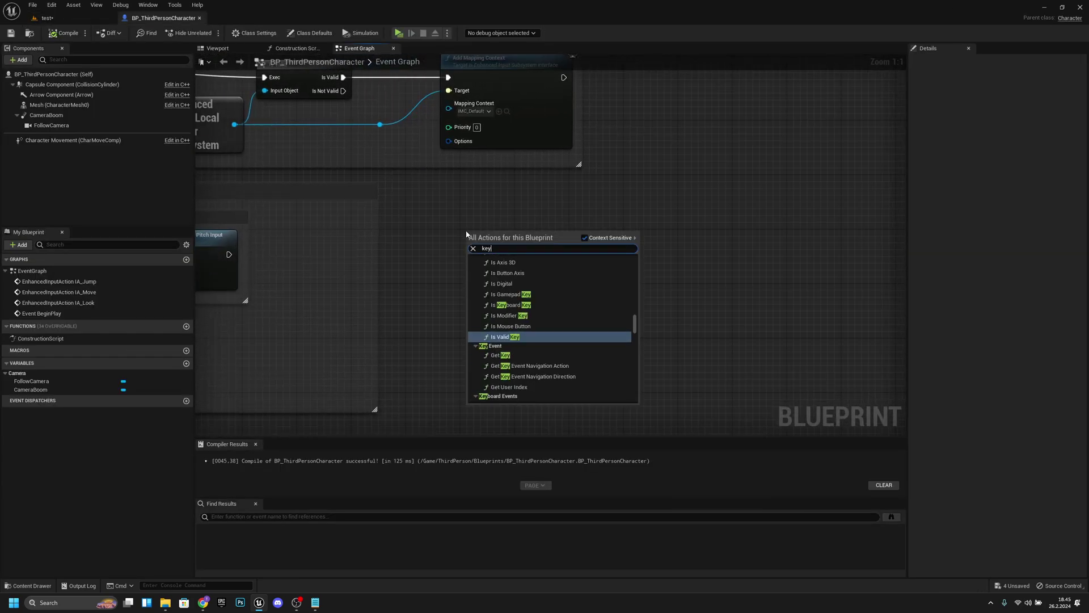
scroll(509, 308, "down", 10)
left_click(509, 309)
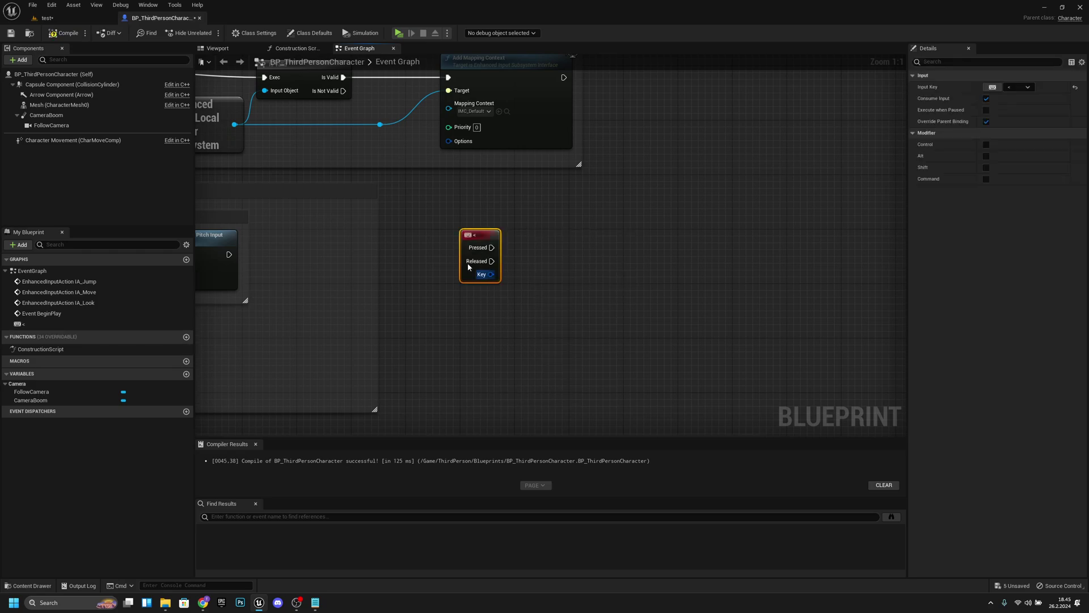
left_click_drag(486, 233, 479, 232)
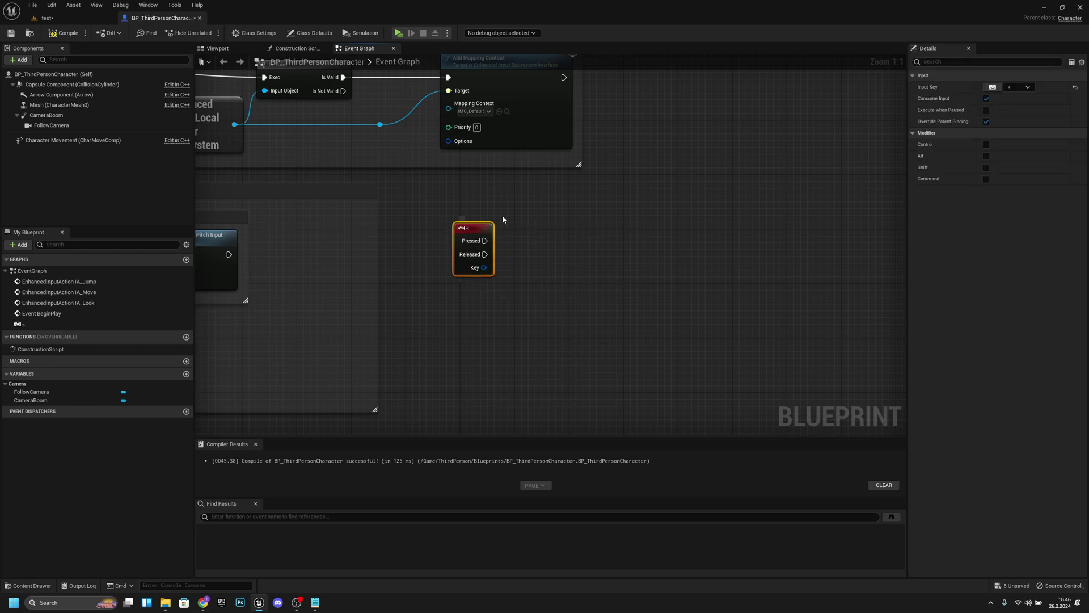
left_click(992, 90)
Place a reference to the character's Mesh component beside the F key event in the graph.
right_click_drag(534, 241, 462, 263)
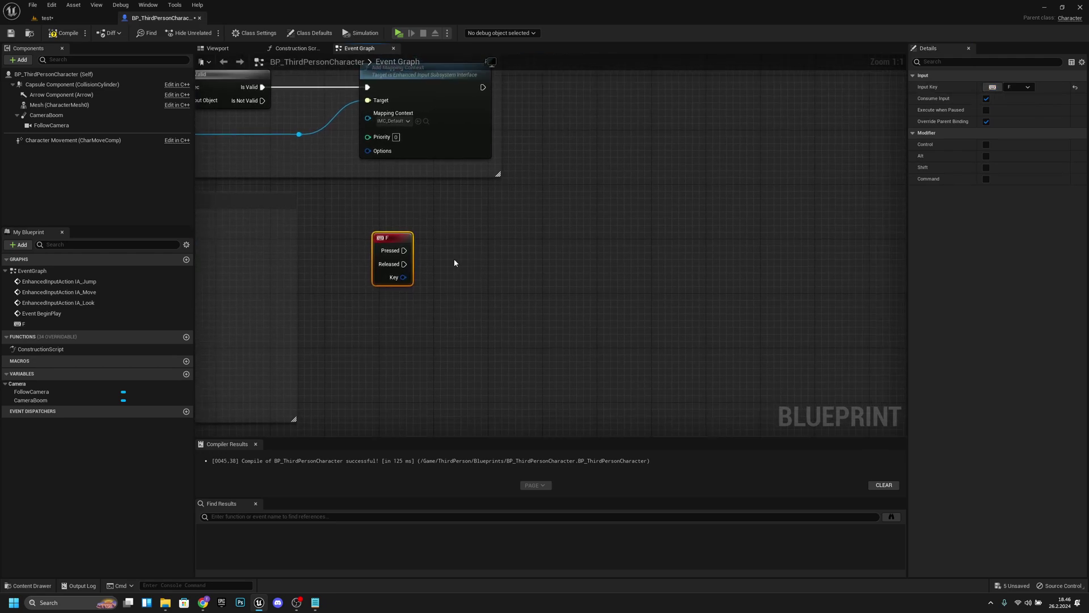
left_click_drag(401, 254, 510, 253)
left_click_drag(59, 105, 500, 272)
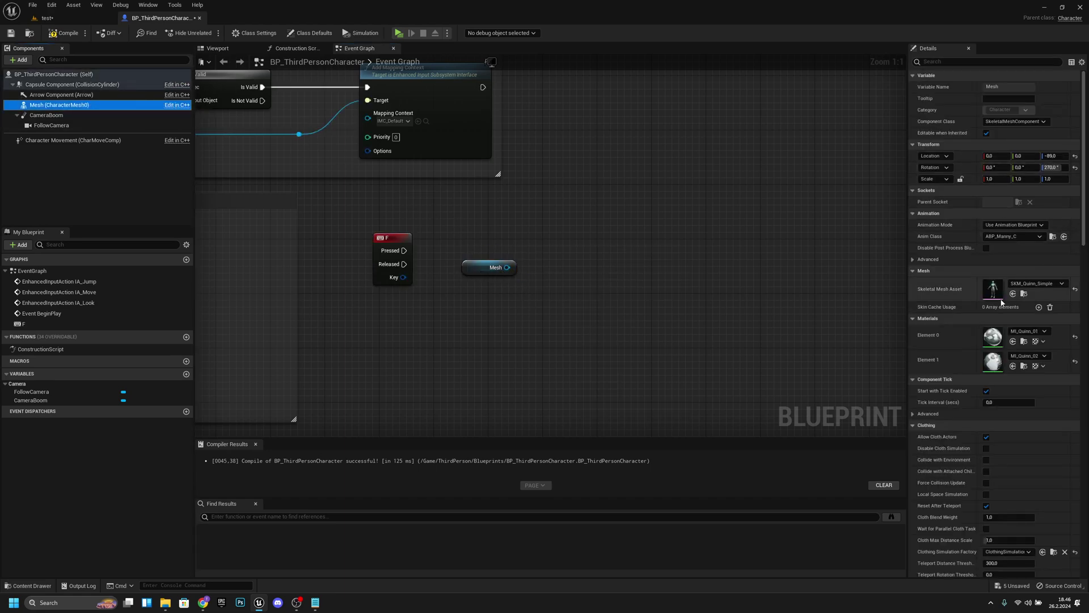
Add a Play Montage node driven by the Mesh reference and trigger it from the F key's Pressed output.
left_click_drag(507, 267, 582, 249)
type("play montag")
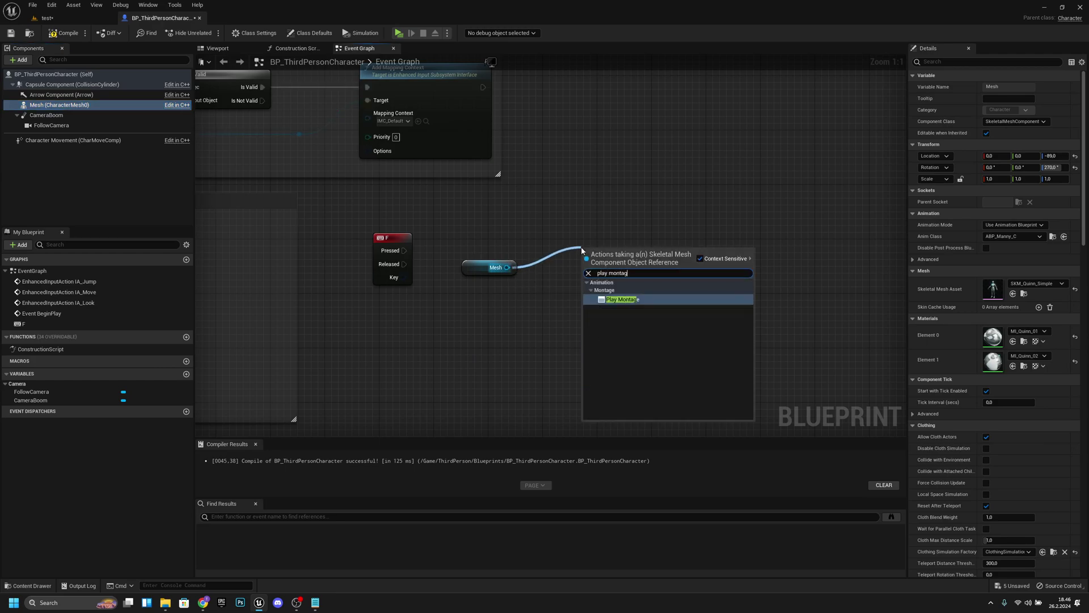
key("Return")
left_click_drag(610, 260, 582, 245)
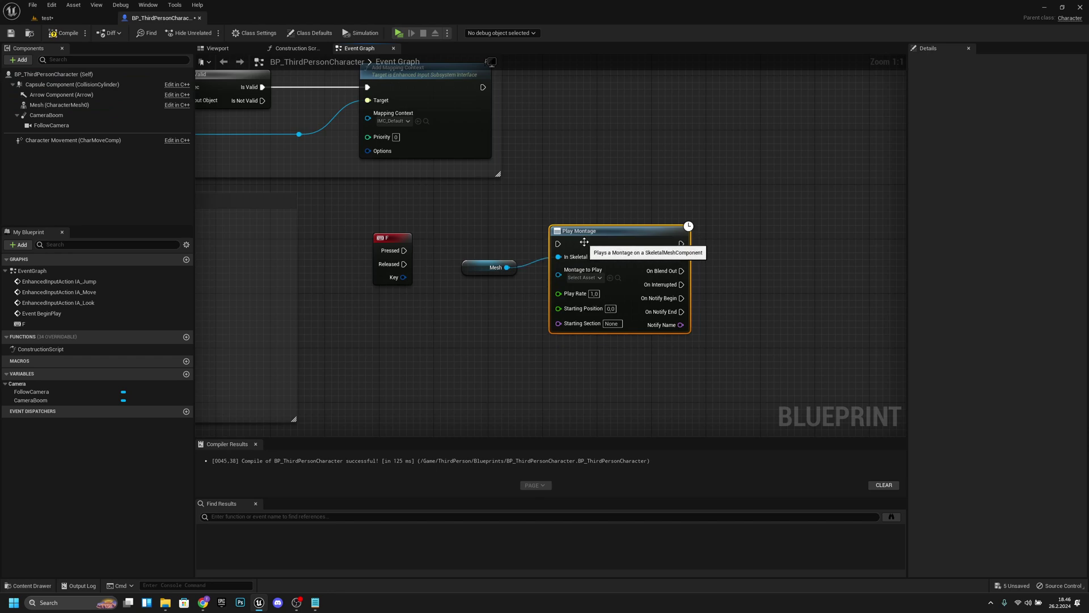
left_click_drag(402, 250, 605, 242)
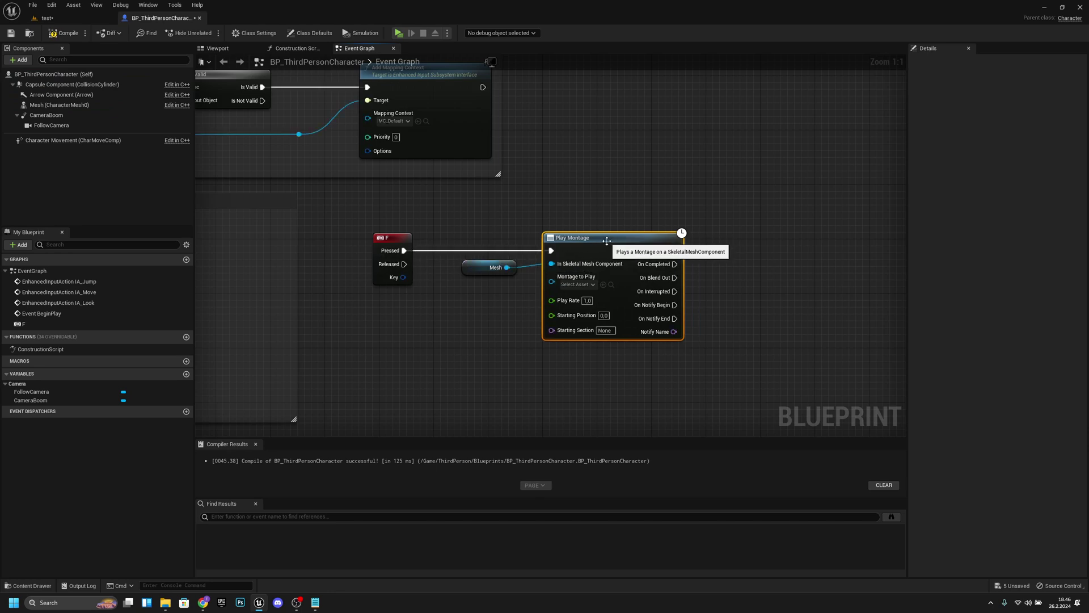
Assign Weird_Wave_Montage as the Play Montage node's montage and save all compiled changes.
left_click(583, 289)
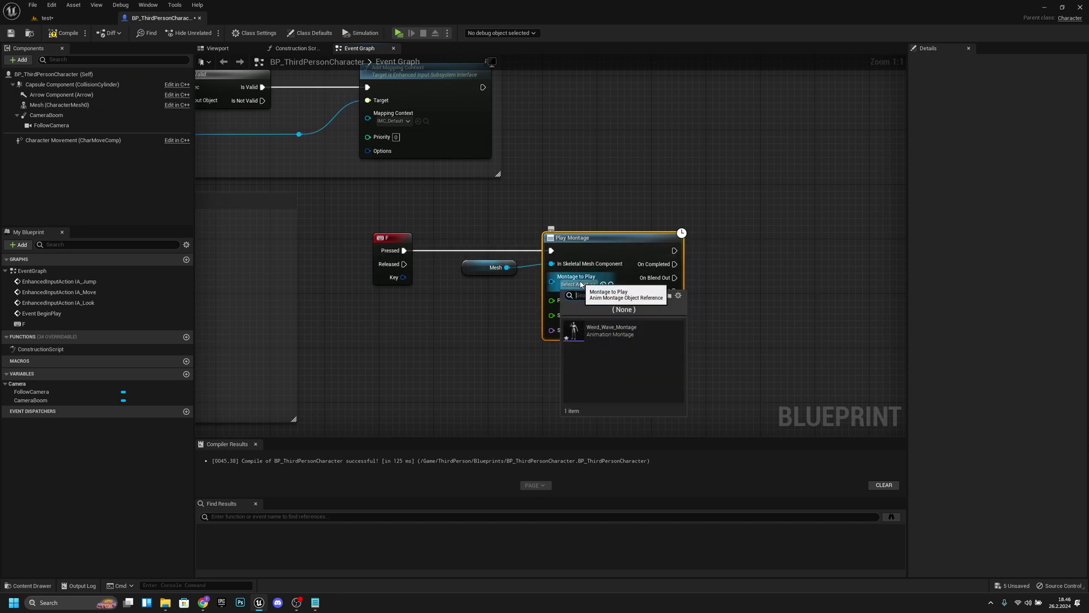
left_click(623, 333)
right_click_drag(689, 343, 591, 325)
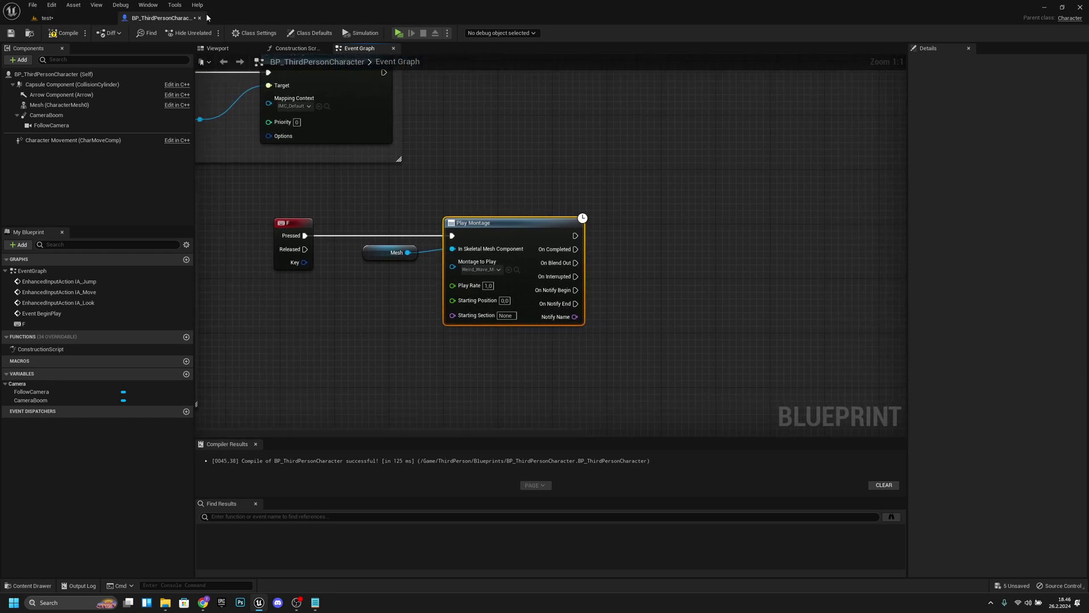
left_click(32, 4)
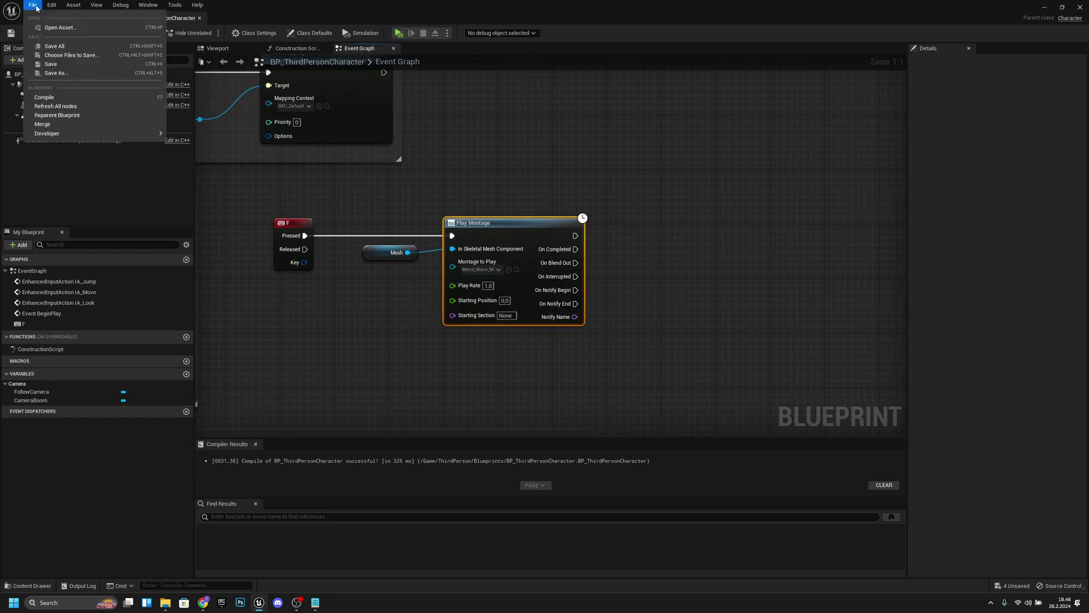
left_click(45, 48)
Play the test level, run the character around and trigger the wave with F while it stands still.
left_click(66, 19)
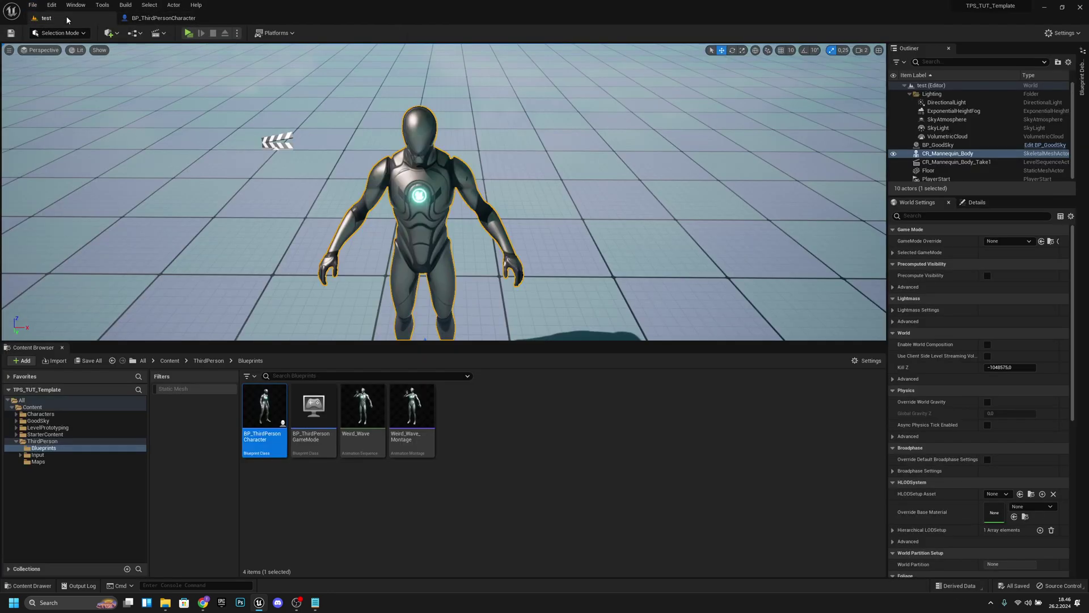
left_click(190, 33)
key("d")
key("s")
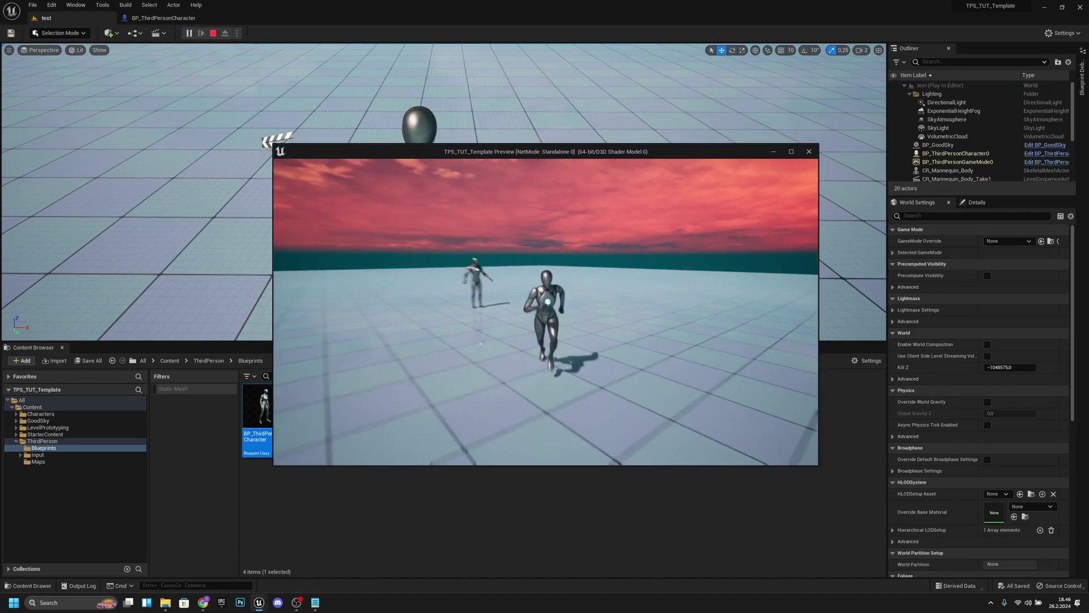
key("w")
key("d")
key("s")
key("a")
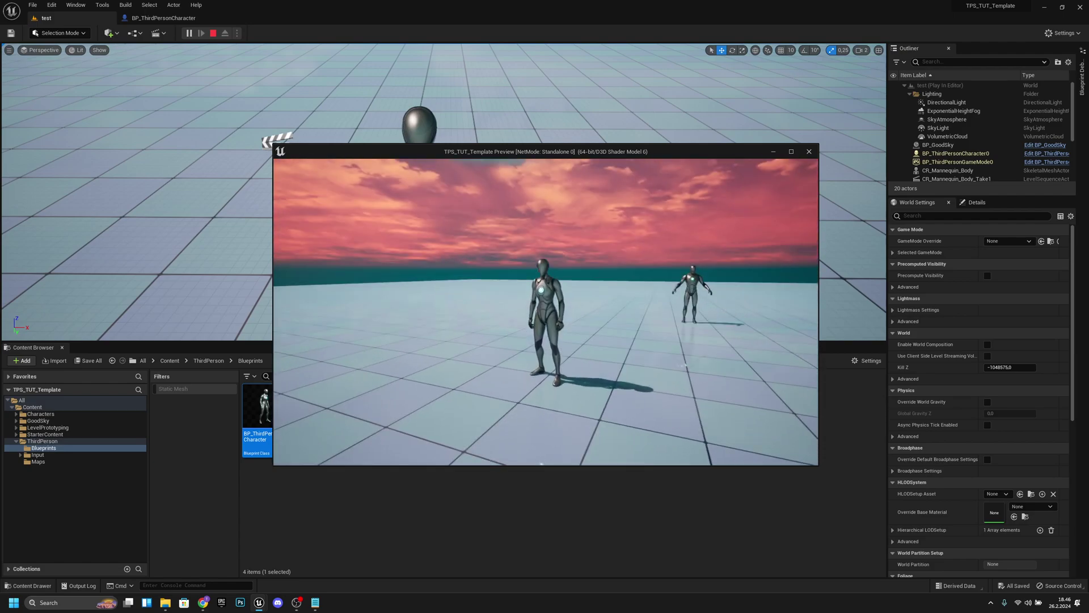
key("e")
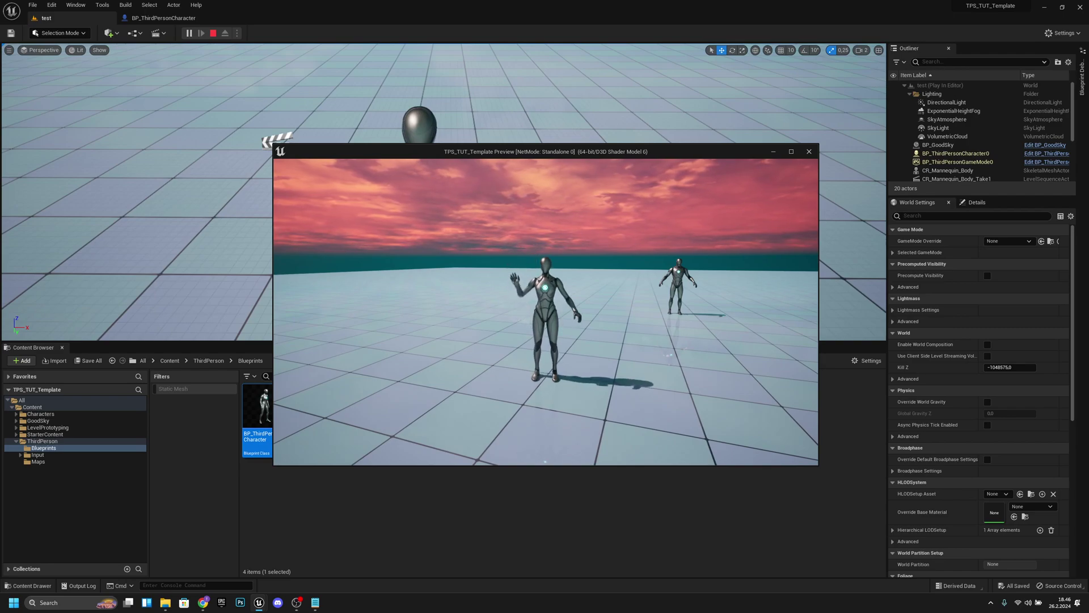
Check how the wave montage behaves while the character is running and end the play session.
key("s")
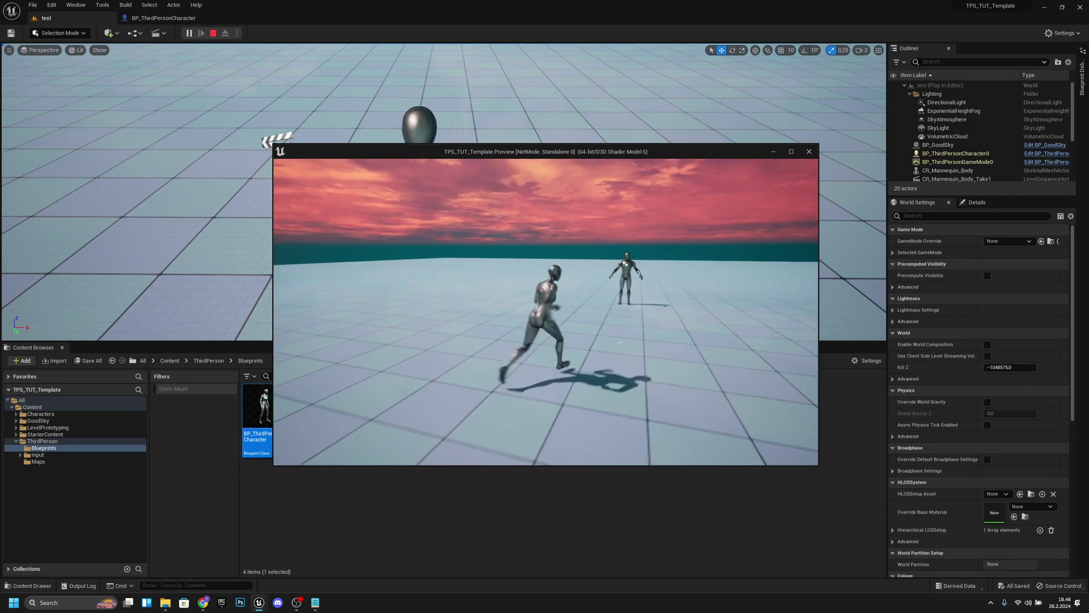
key("d")
key("a")
key("d")
key("a")
key("d")
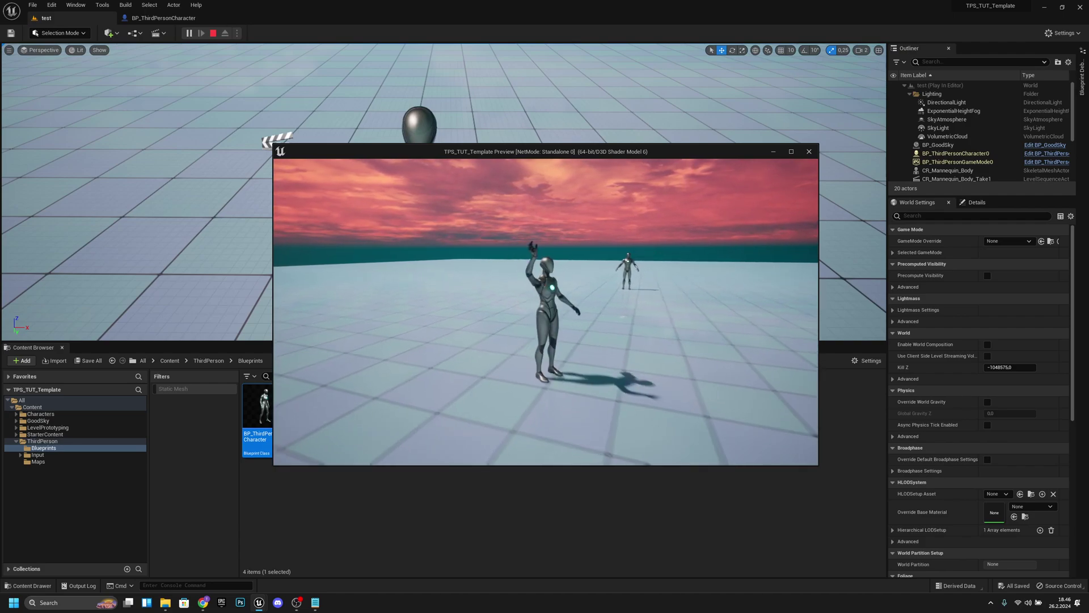
key("w")
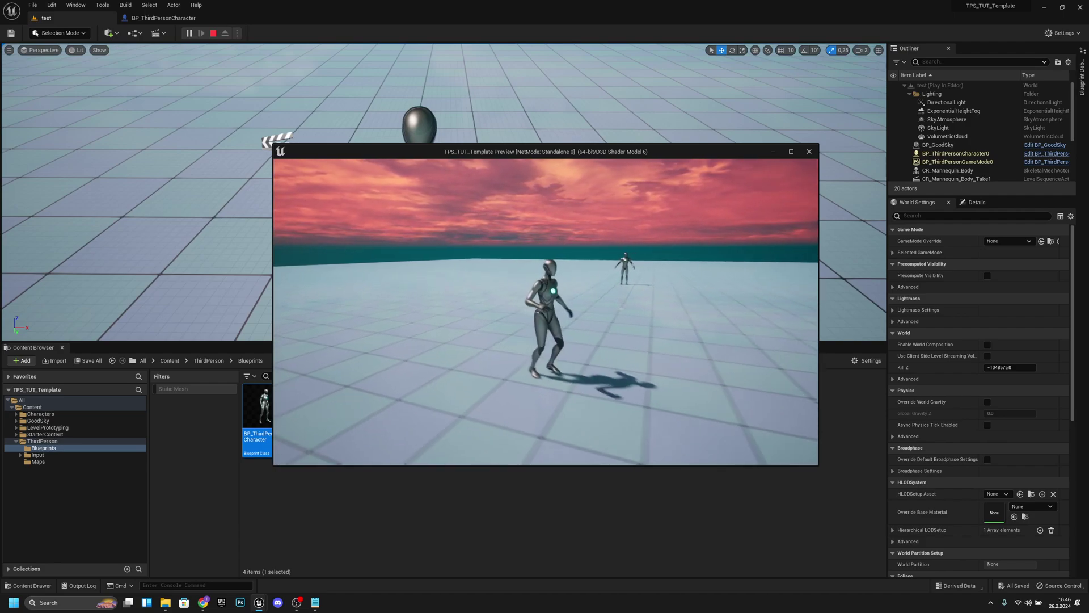
key("a")
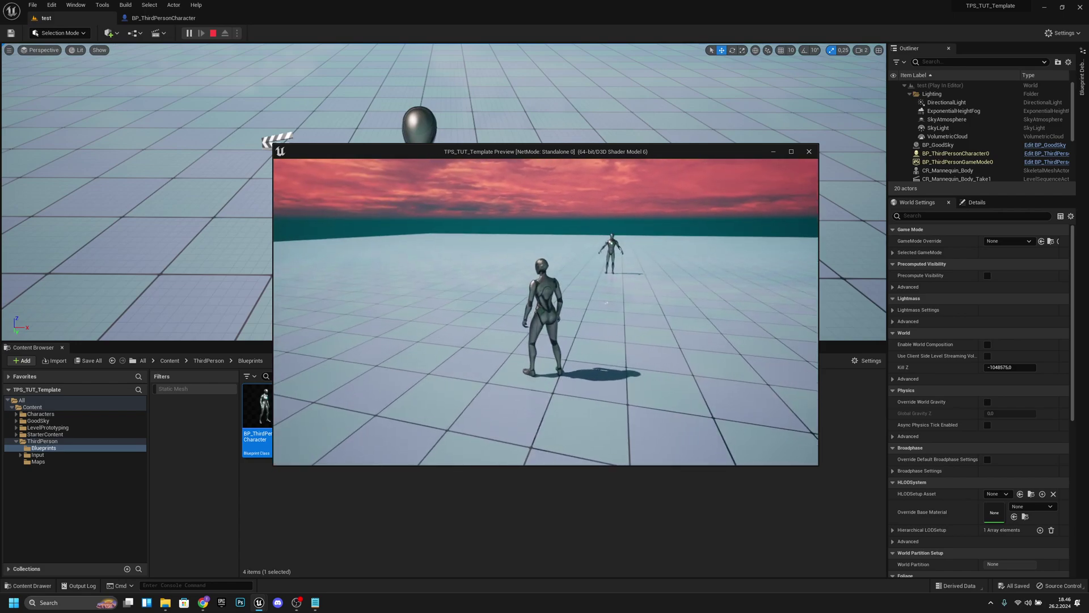
key("Escape")
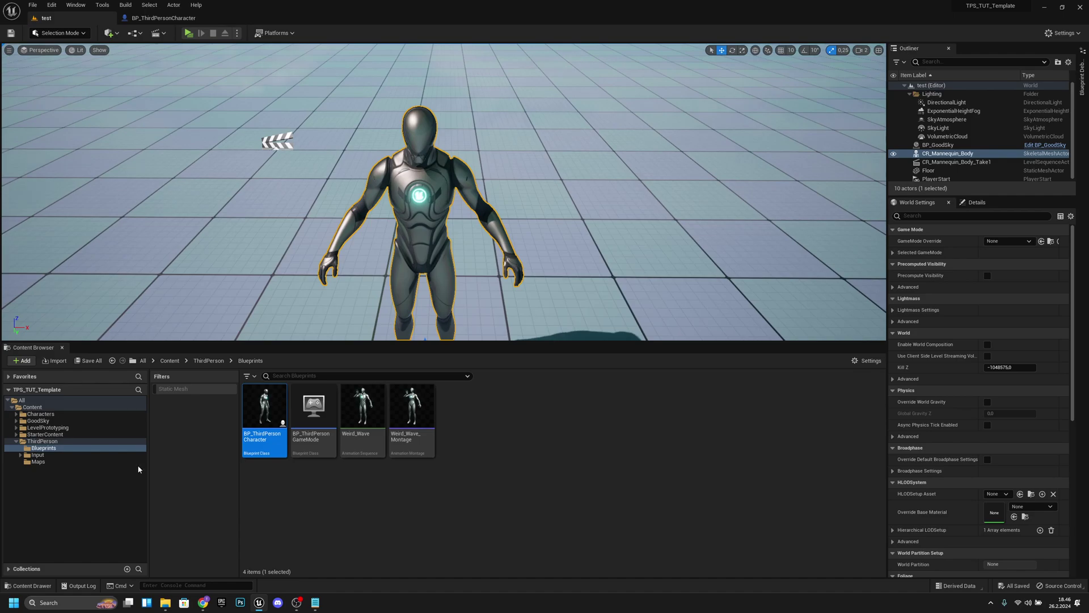
Open the ABP_Manny animation blueprint from the Characters/Mannequins/Animations folder.
left_click(55, 416)
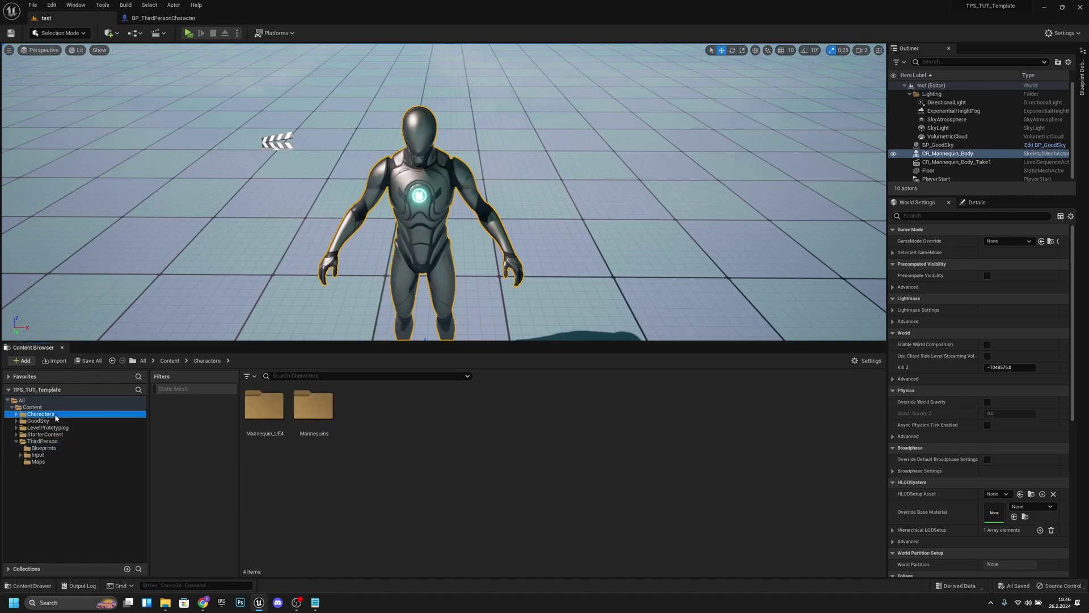
double_click(326, 410)
double_click(258, 420)
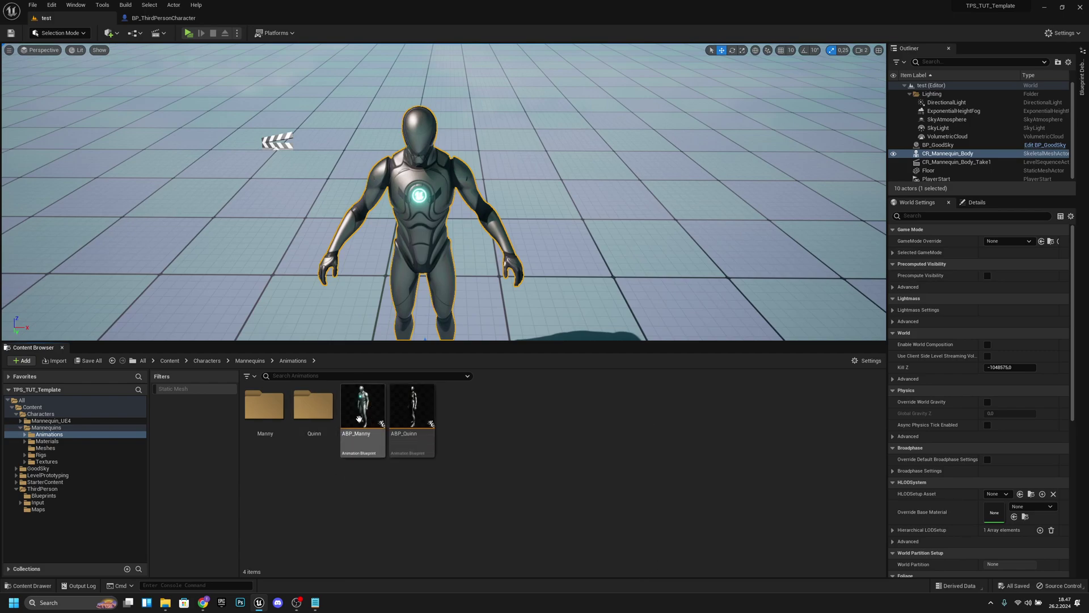
left_click(373, 406)
double_click(388, 405)
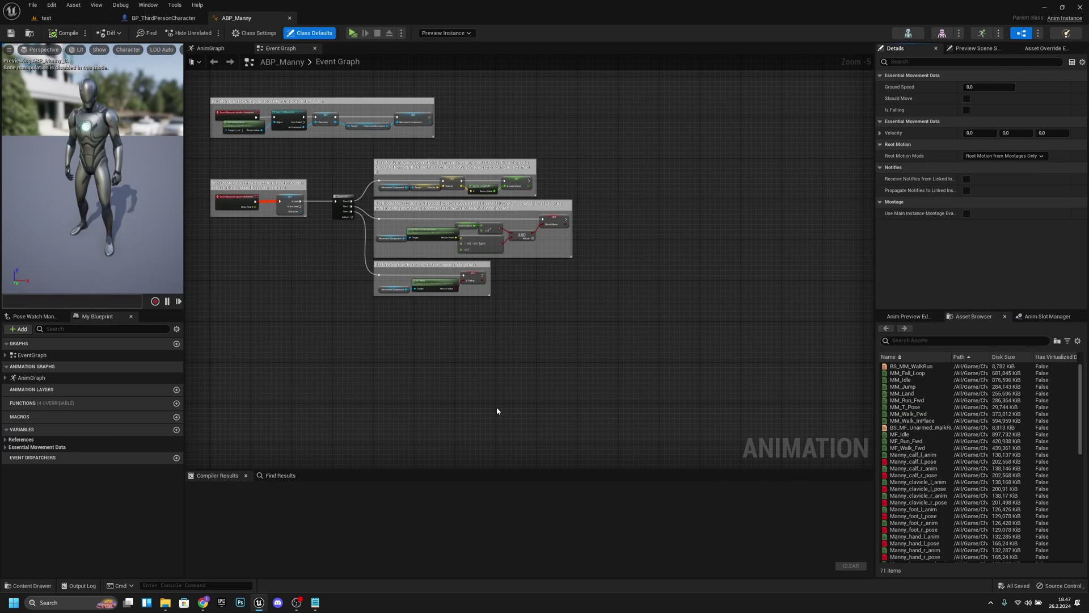
In ABP_Manny's AnimGraph, shift the Control Rig, its inputs and Output Pose away from DefaultSlot to make room for another node.
right_click_drag(413, 370, 426, 311)
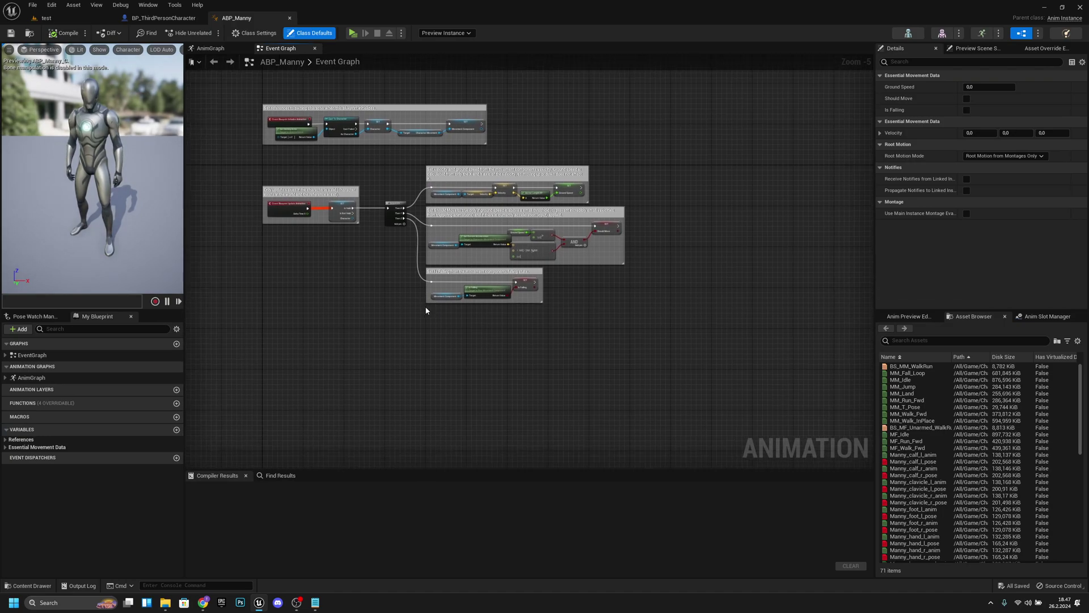
left_click(219, 50)
right_click_drag(533, 299, 614, 294)
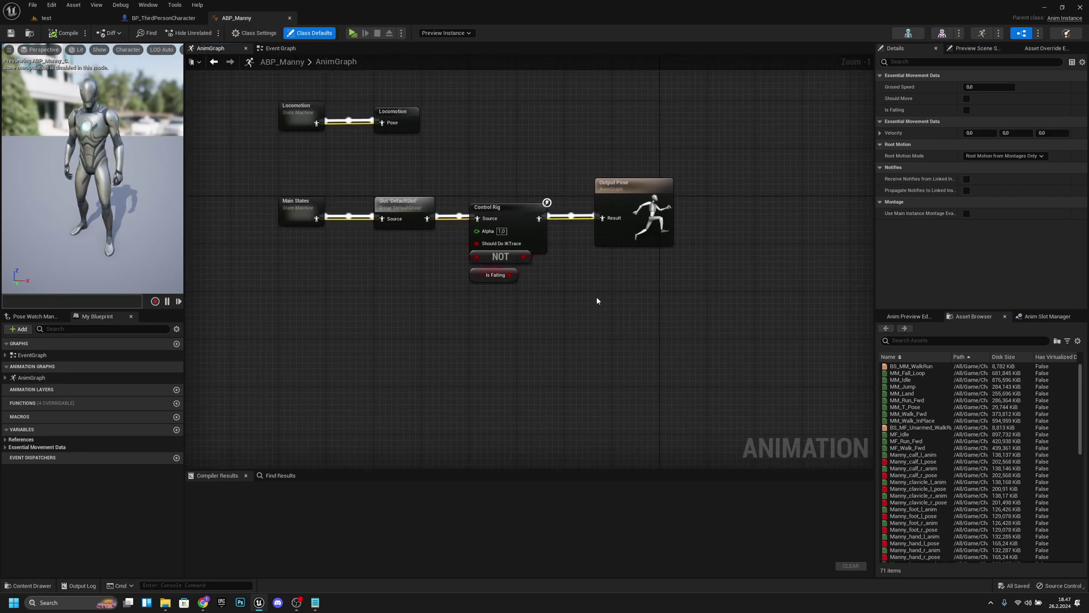
right_click_drag(406, 229, 488, 236)
left_click_drag(782, 350, 681, 335)
right_click_drag(687, 341, 527, 336)
left_click_drag(718, 355, 604, 214)
right_click_drag(474, 246, 526, 258)
scroll(573, 260, "up", 1)
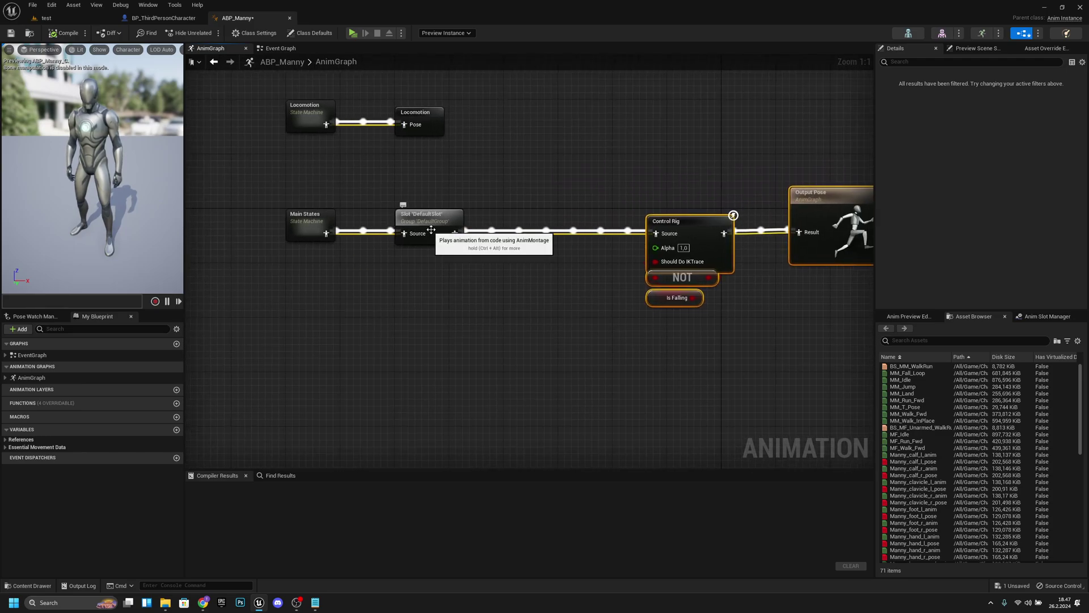
Disconnect DefaultSlot from Control Rig and place a Layered blend per bone node in the gap between them.
left_click(505, 232, "alt")
left_click(528, 252)
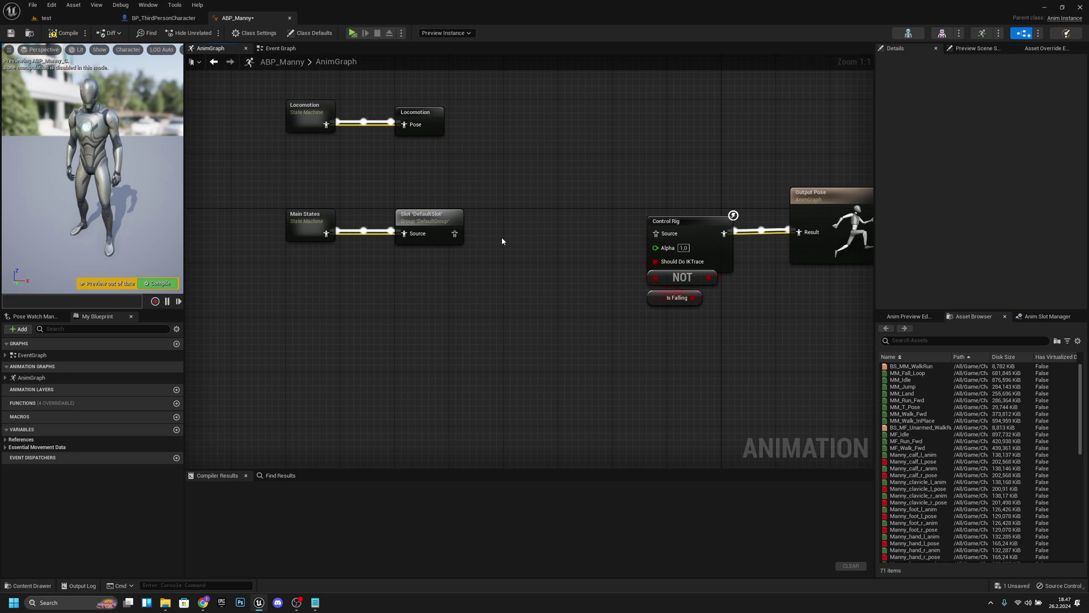
right_click(502, 240)
type("blend")
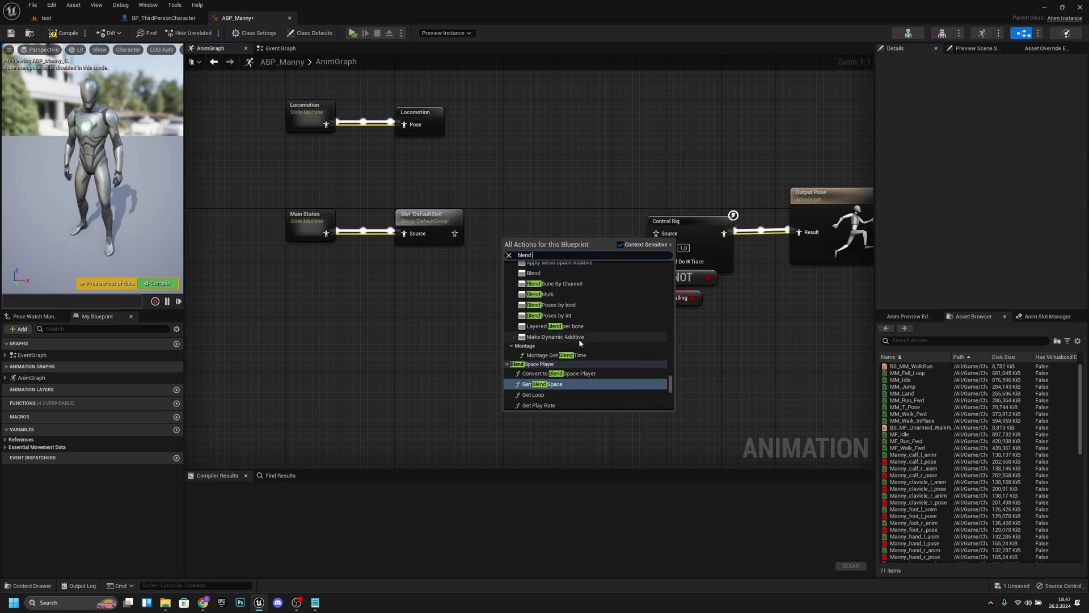
left_click(562, 285)
left_click_drag(553, 259, 549, 233)
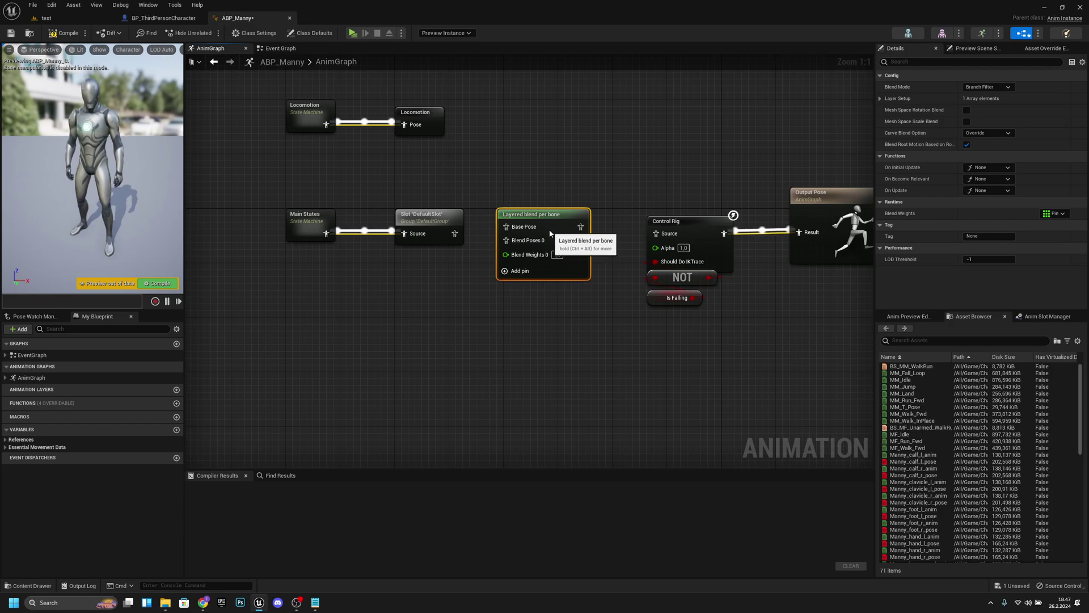
key("ctrl+z")
left_click_drag(426, 226, 419, 226)
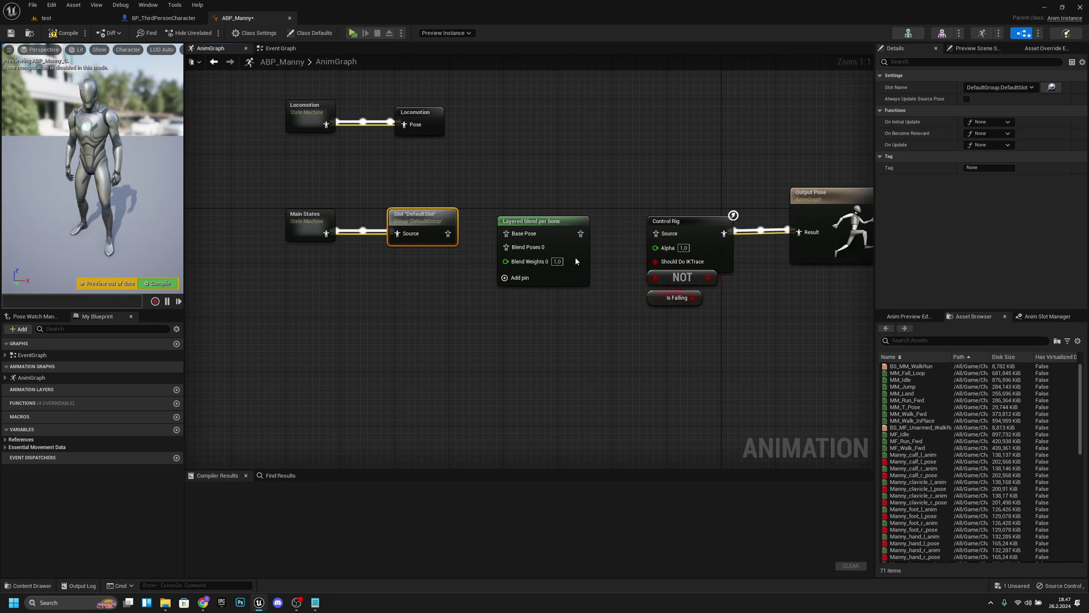
left_click_drag(446, 281, 302, 238)
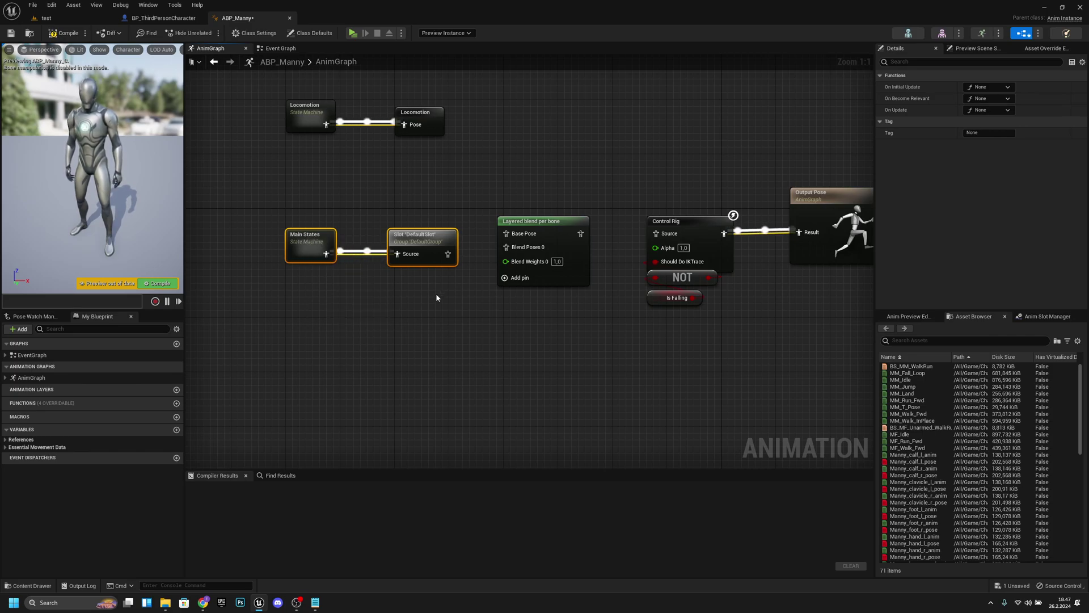
left_click_drag(316, 244, 317, 225)
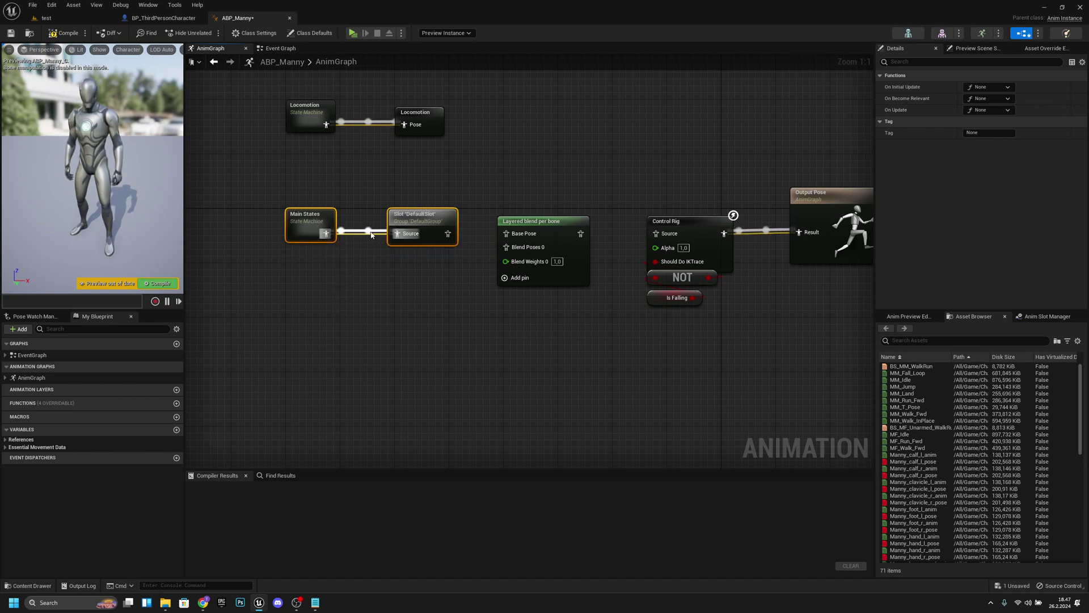
Wire Main States into the layered blend's Base Pose, DefaultSlot into Blend Poses 0, and the blend's output into Control Rig's Source.
left_click(429, 227)
left_click_drag(430, 227, 546, 251)
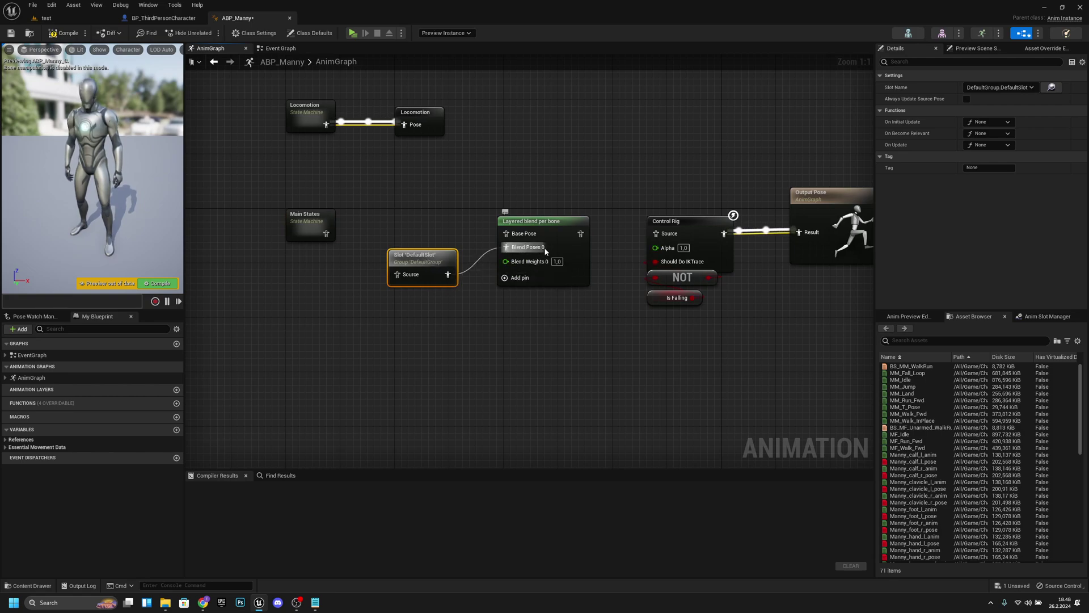
left_click_drag(324, 233, 506, 234)
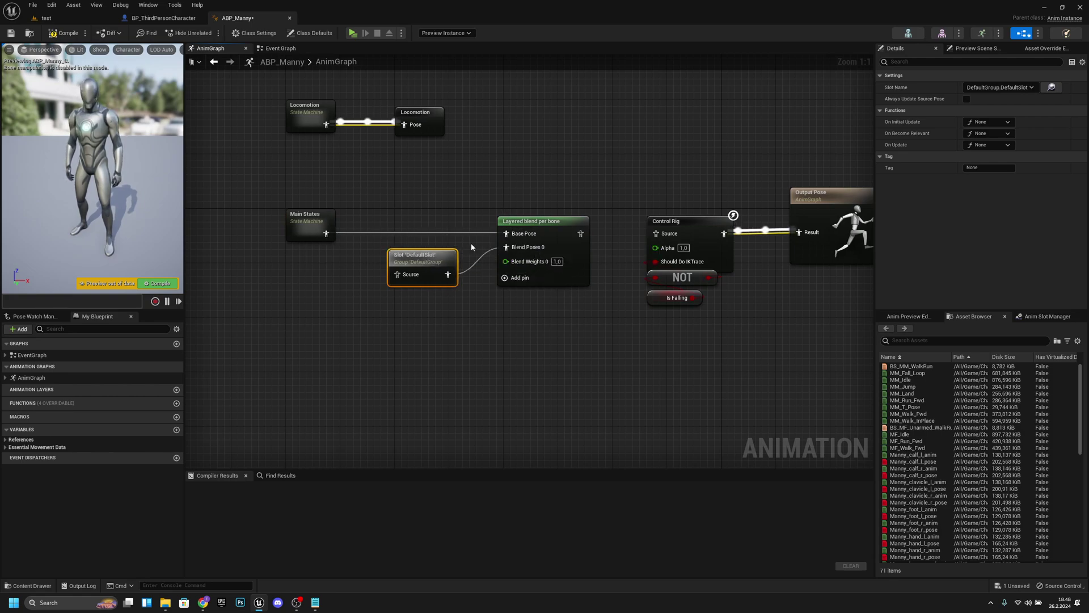
left_click_drag(427, 257, 427, 264)
left_click_drag(387, 318, 305, 224)
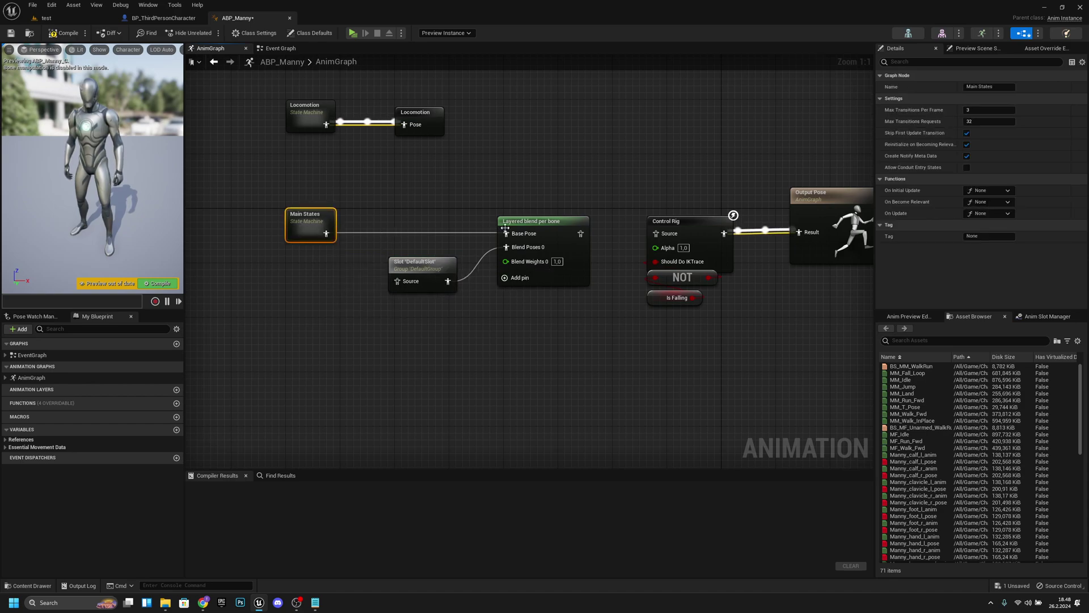
left_click_drag(581, 233, 661, 233)
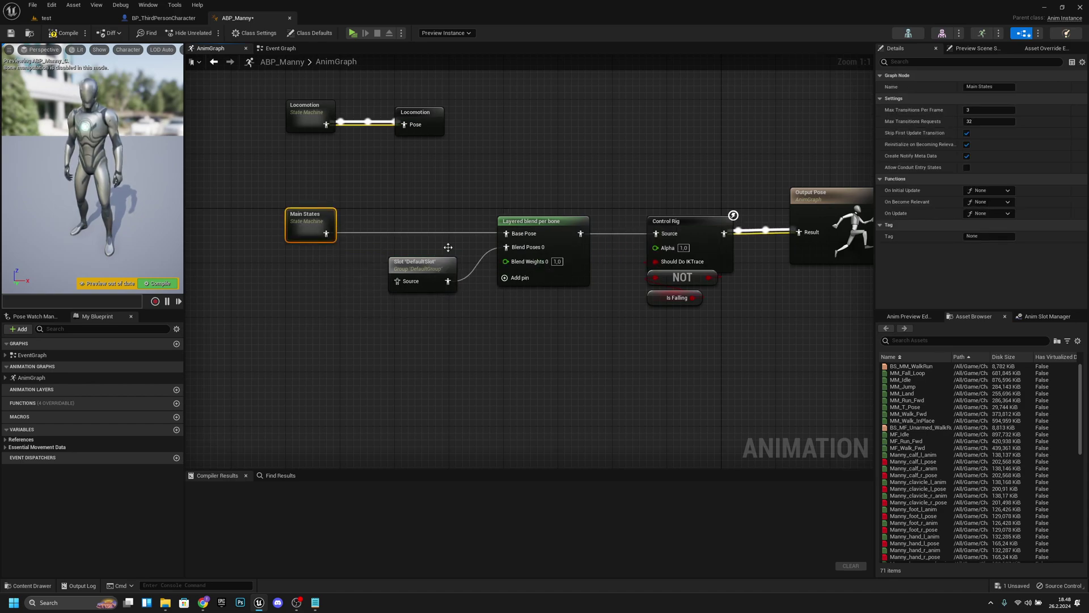
Add one branch filter to Layer Setup index 0 of the Layered blend per bone node and expand its bone settings.
left_click(548, 252)
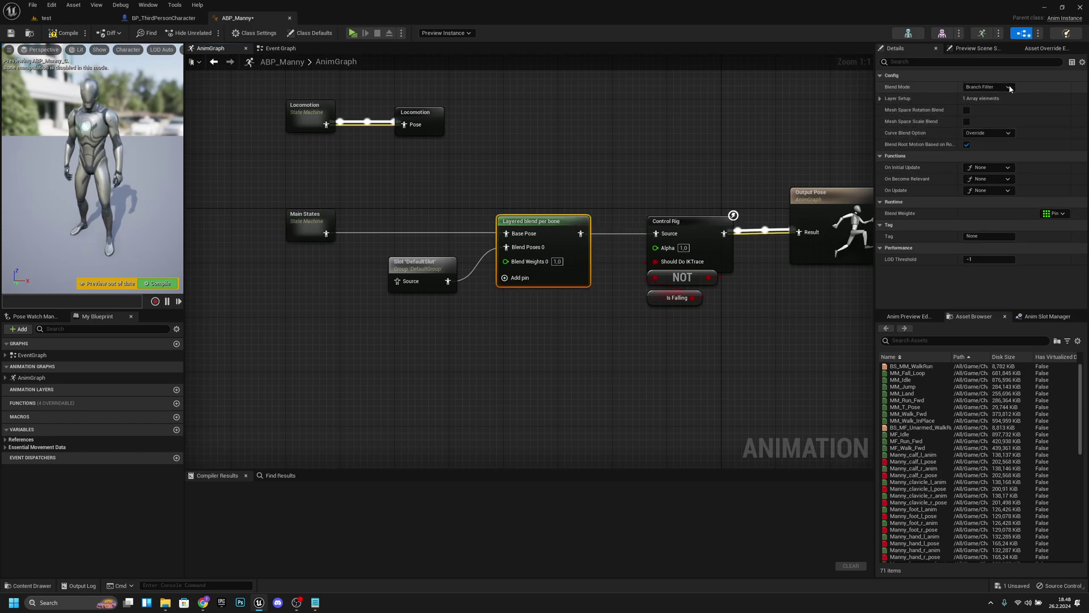
left_click(880, 99)
left_click(888, 110)
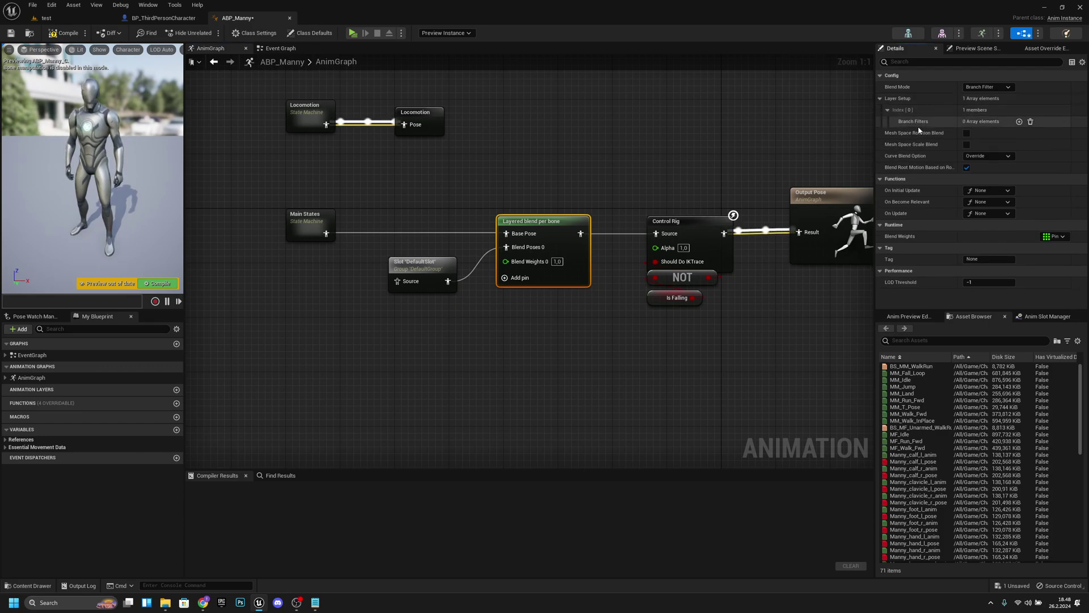
left_click(1020, 121)
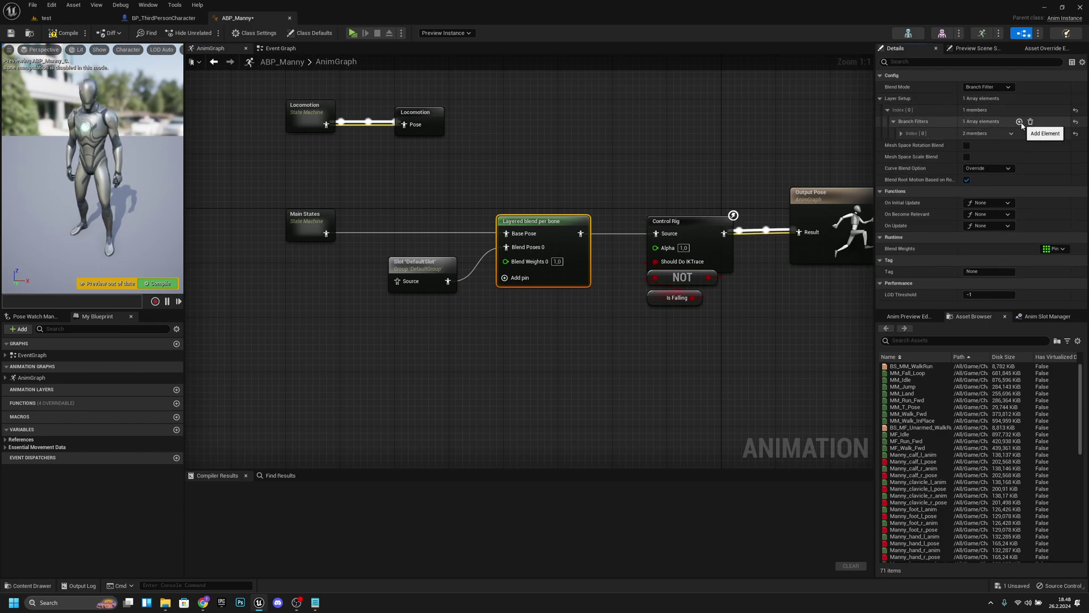
left_click(901, 133)
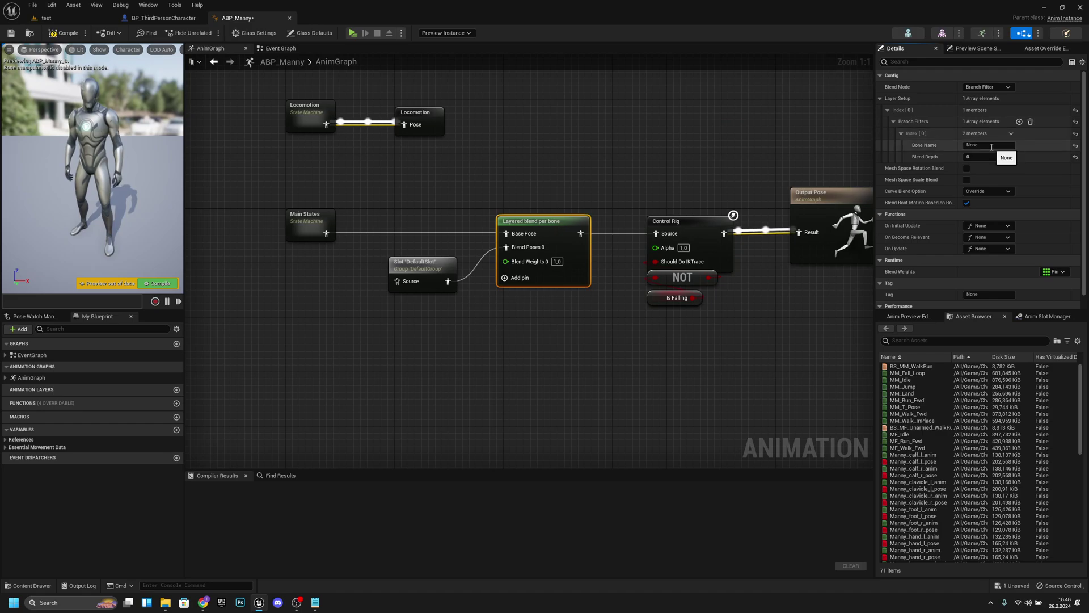
Inspect the spine_02 bone in the SK_Mannequin skeleton tree, then close the skeleton and return to ABP_Manny.
left_click(909, 34)
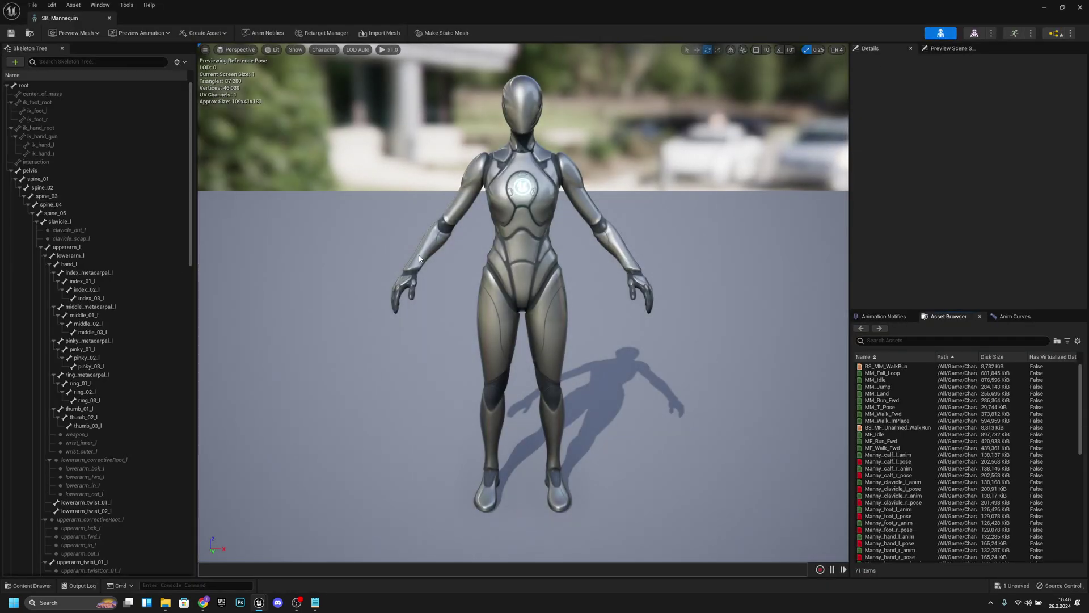
left_click(64, 189)
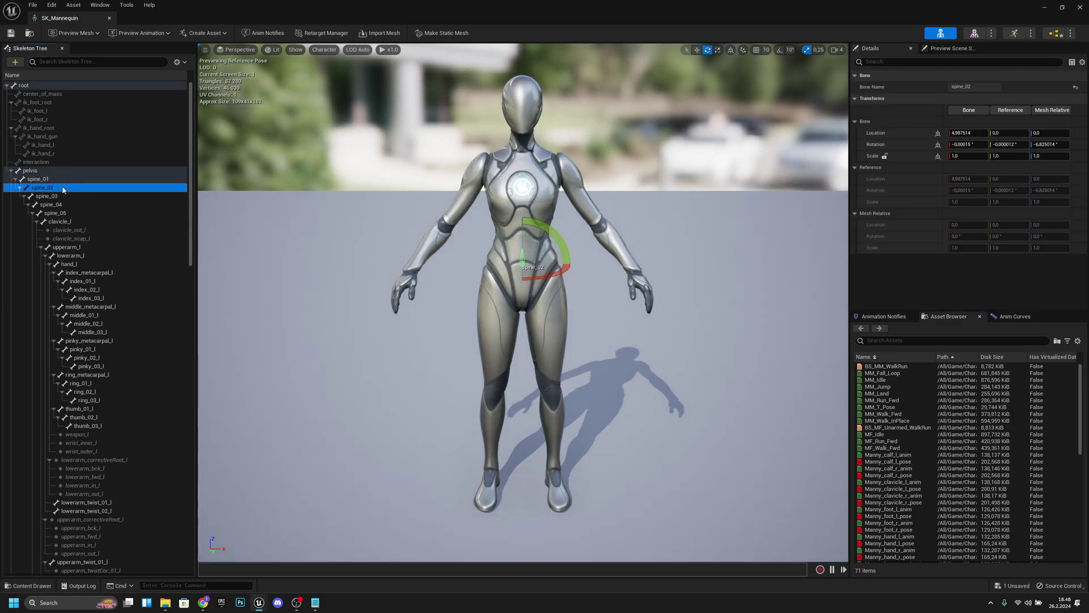
left_click(110, 18)
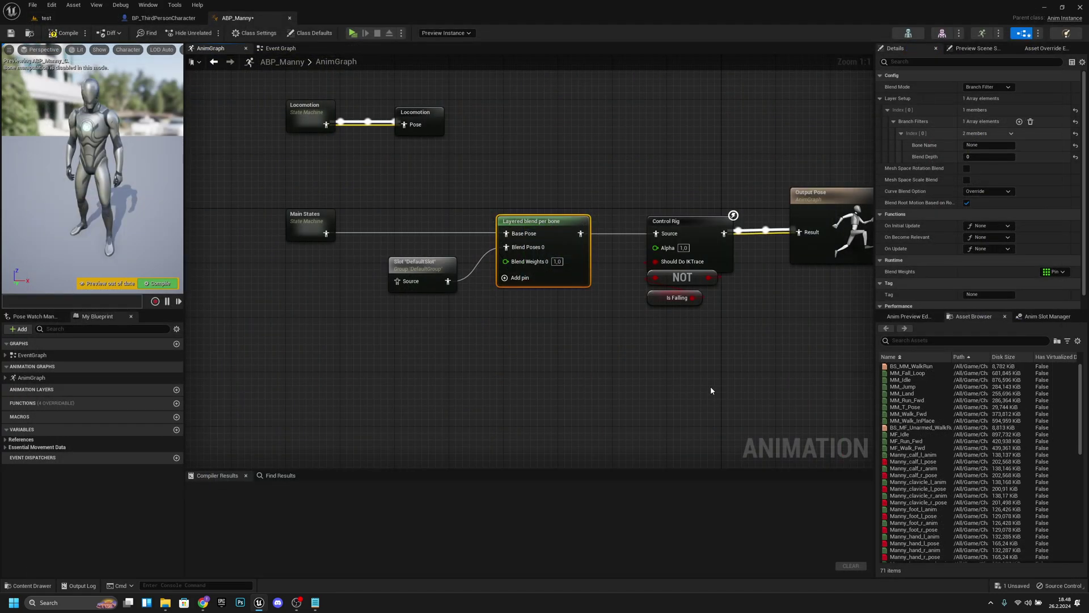
Set the layered blend's branch filter to bone spine_02 with blend depth 3 and compile ABP_Manny.
type("sdp")
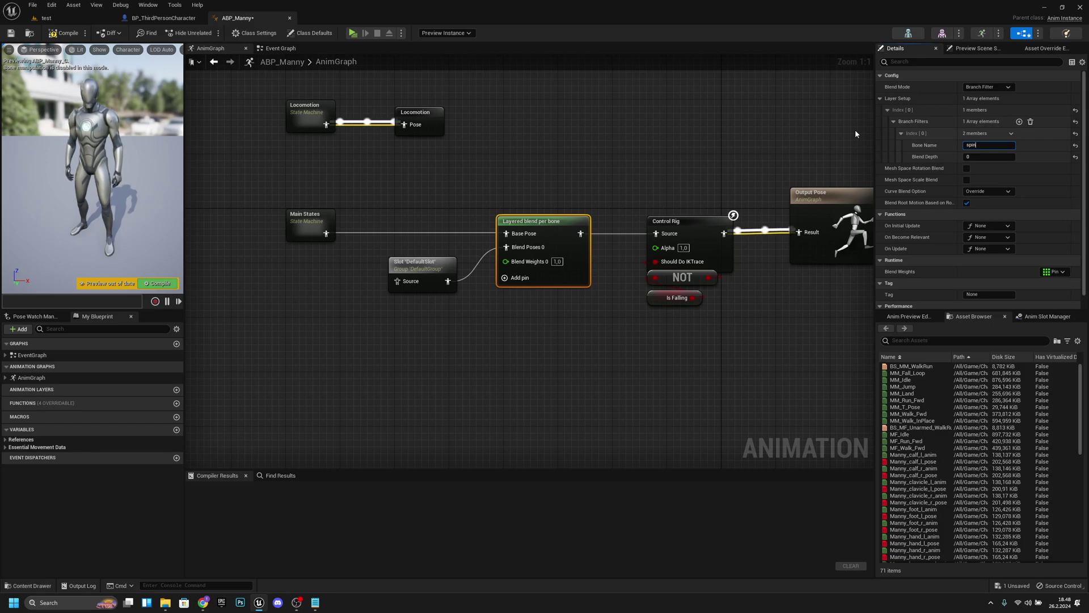
type("02")
key("Return")
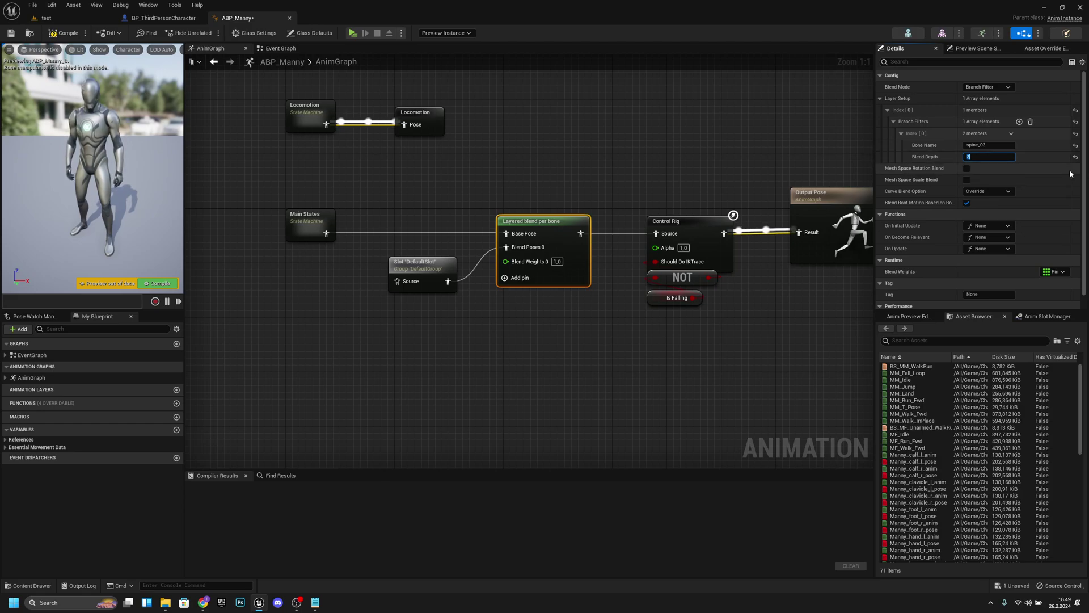
right_click_drag(586, 339, 566, 303)
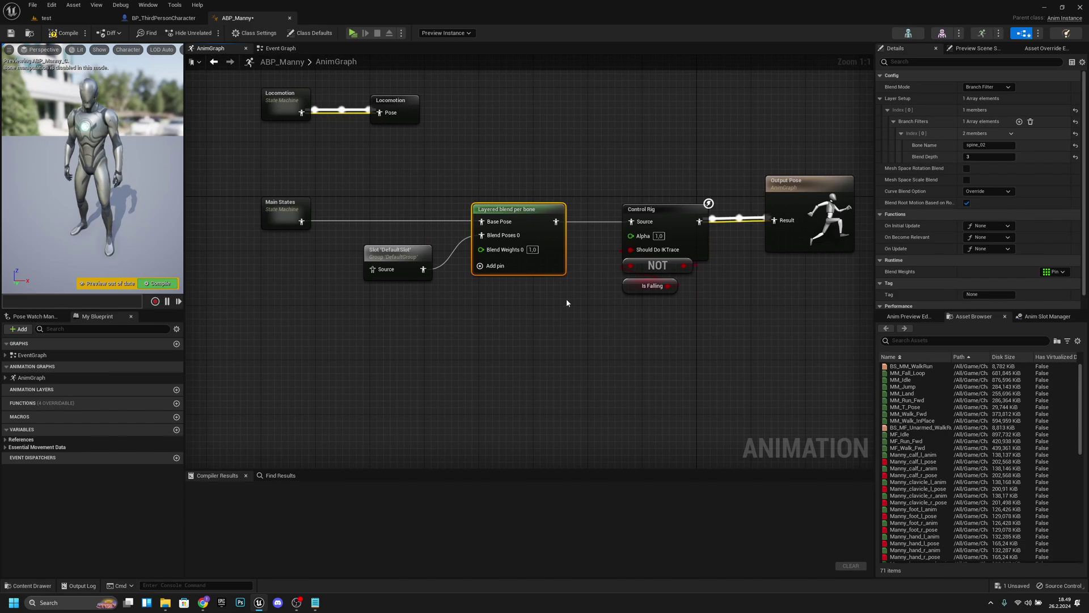
left_click(66, 33)
right_click_drag(543, 354, 515, 356)
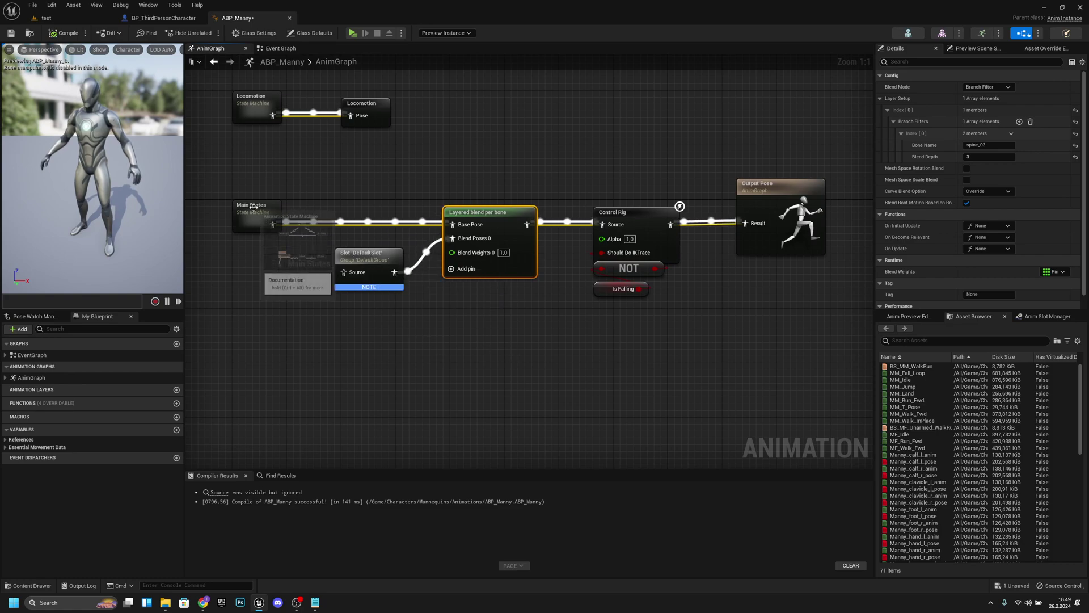
right_click_drag(417, 324, 402, 326)
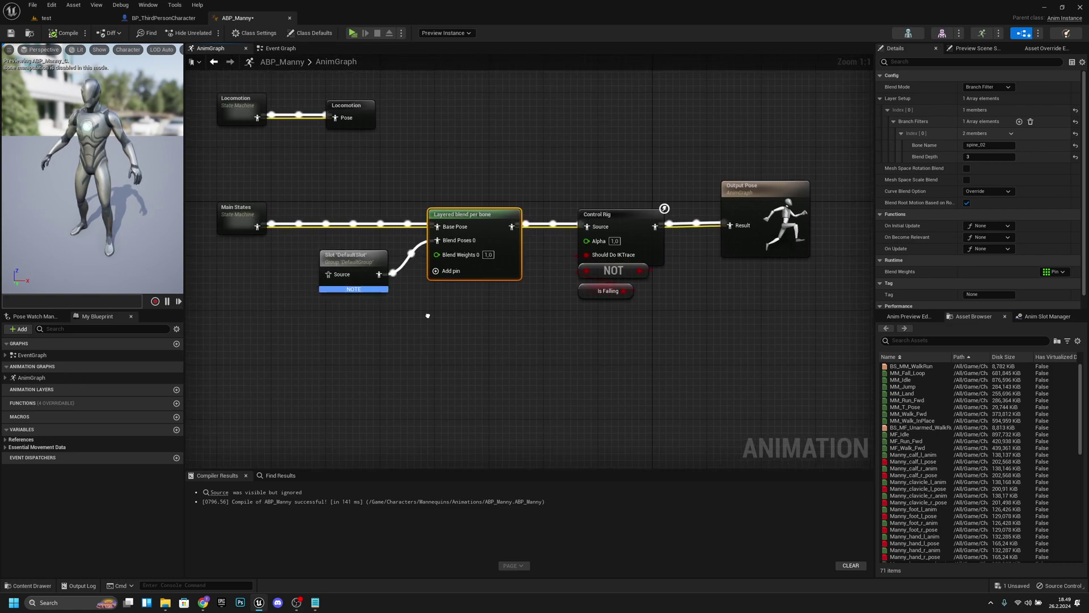
Disconnect DefaultSlot from the layered blend, feed the MM_Land animation into Blend Poses 0 instead, and compile.
left_click(369, 264)
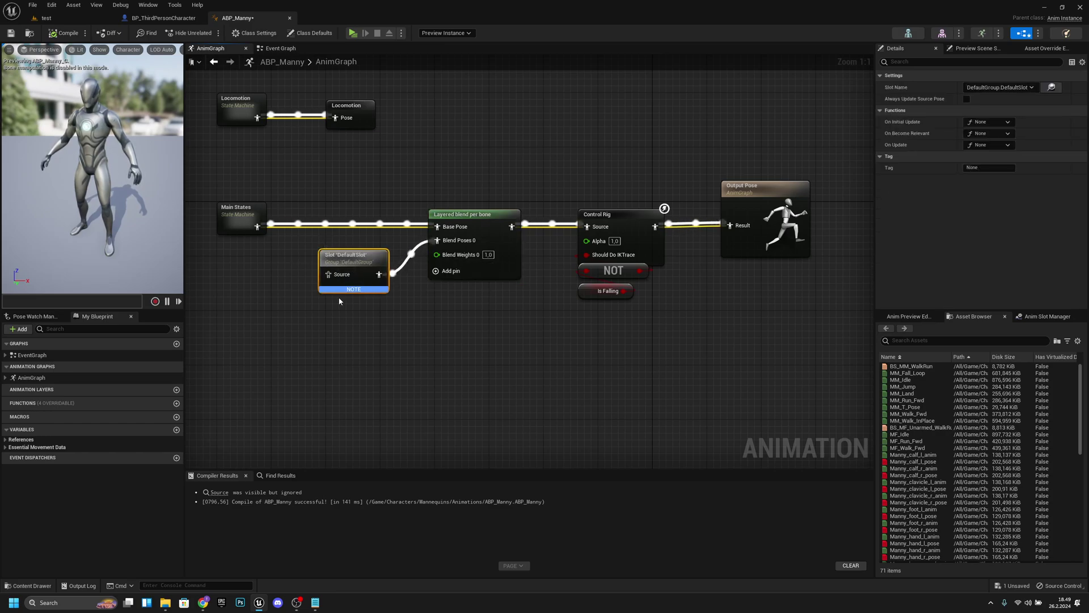
right_click_drag(402, 267, 427, 275)
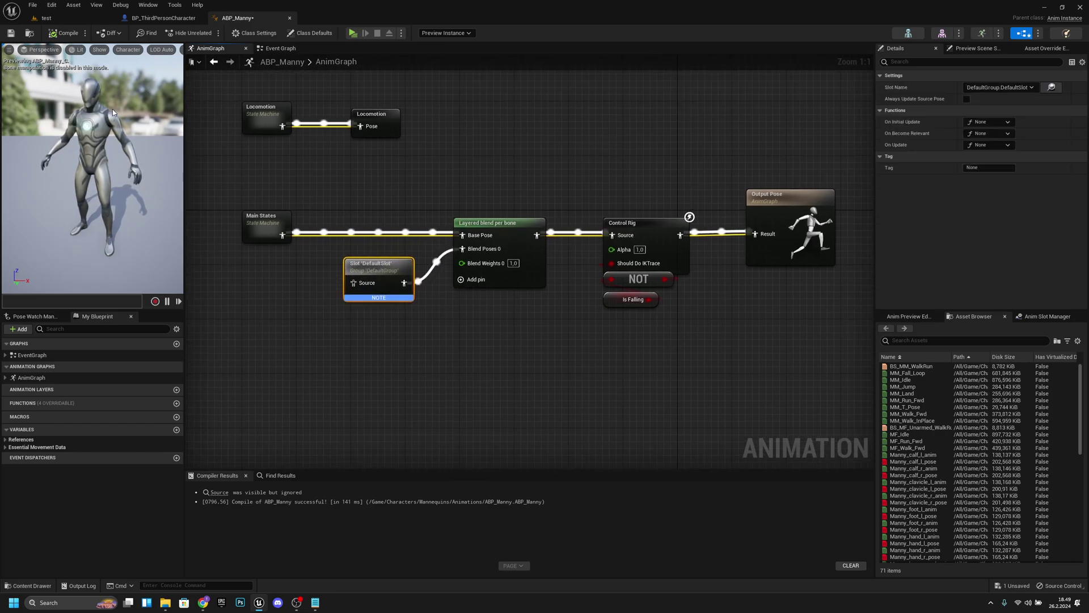
left_click_drag(369, 266, 239, 308)
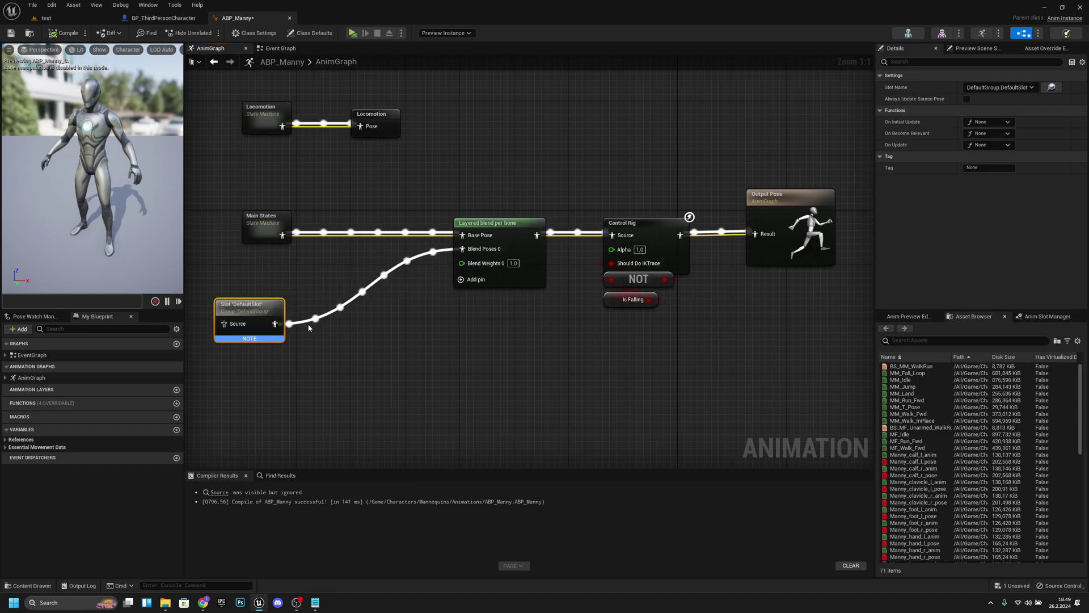
left_click(311, 320, "alt")
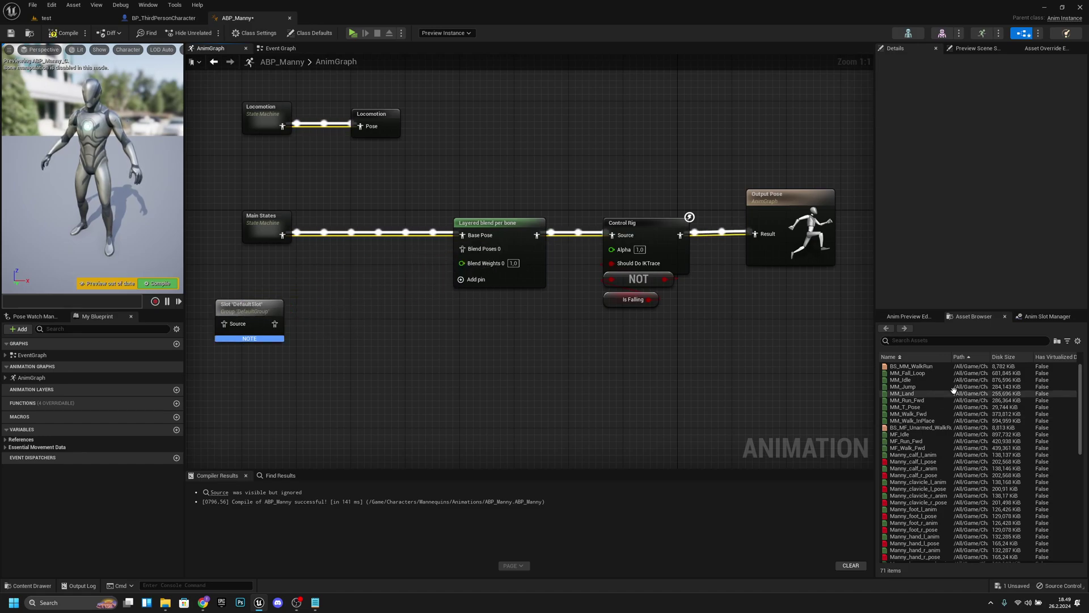
left_click_drag(908, 393, 462, 248)
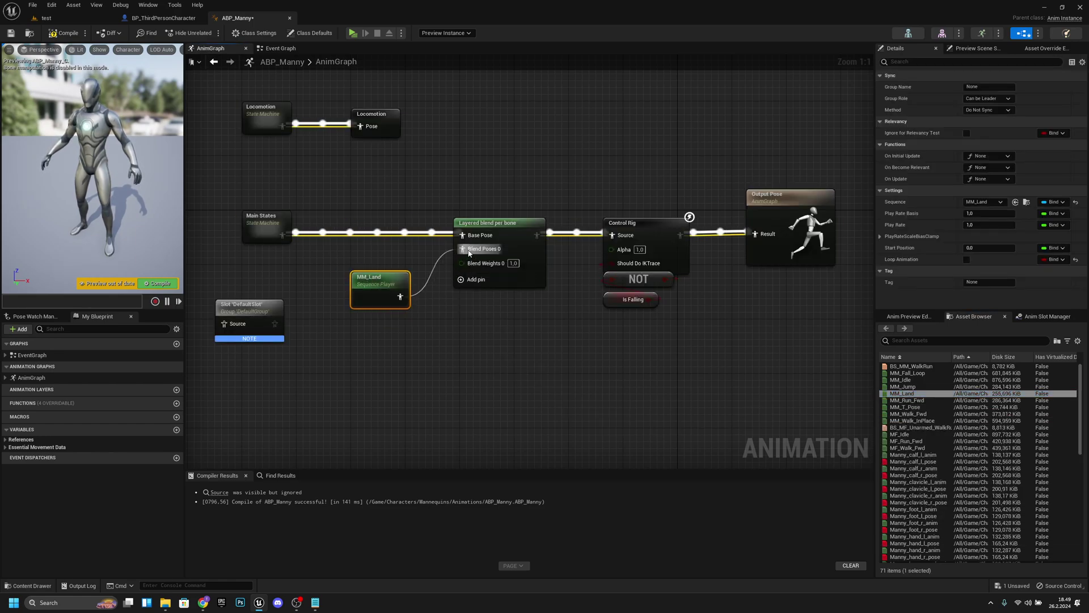
left_click(65, 35)
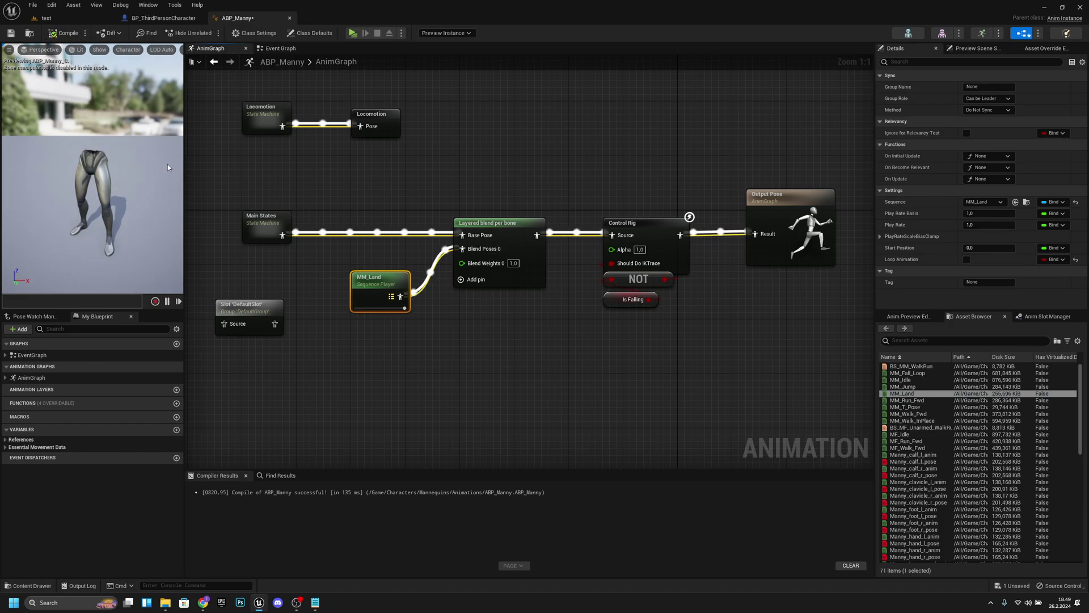
Replace MM_Land with MM_Fall_Loop in Blend Poses 0, compile, and examine the upper-body blend on the preview character.
left_click_drag(370, 291, 475, 311)
key("Delete")
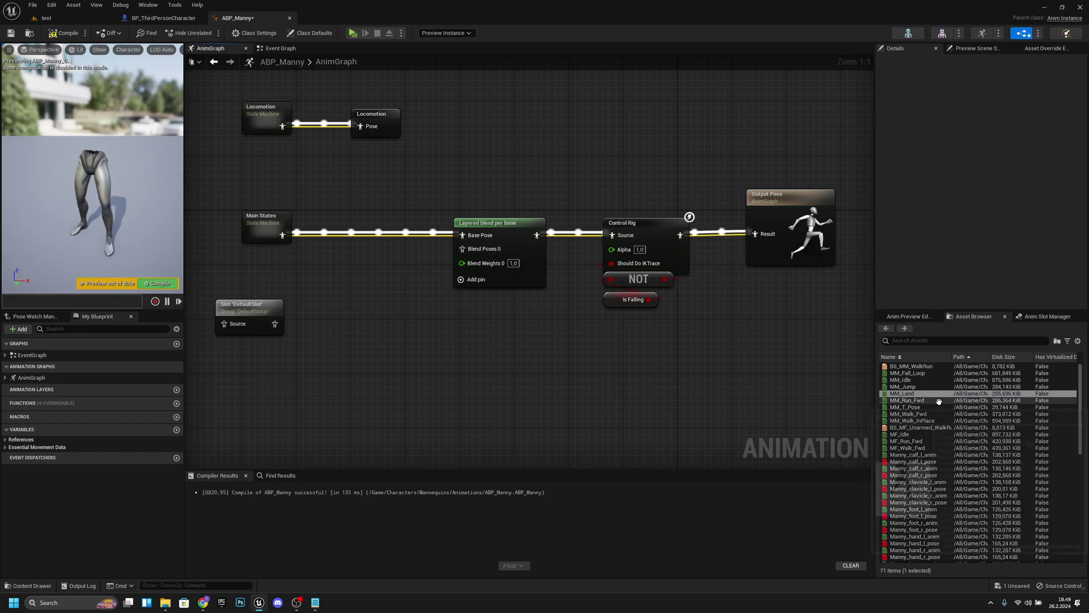
mouse_move(920, 387)
left_click_drag(908, 372, 472, 253)
left_click(64, 33)
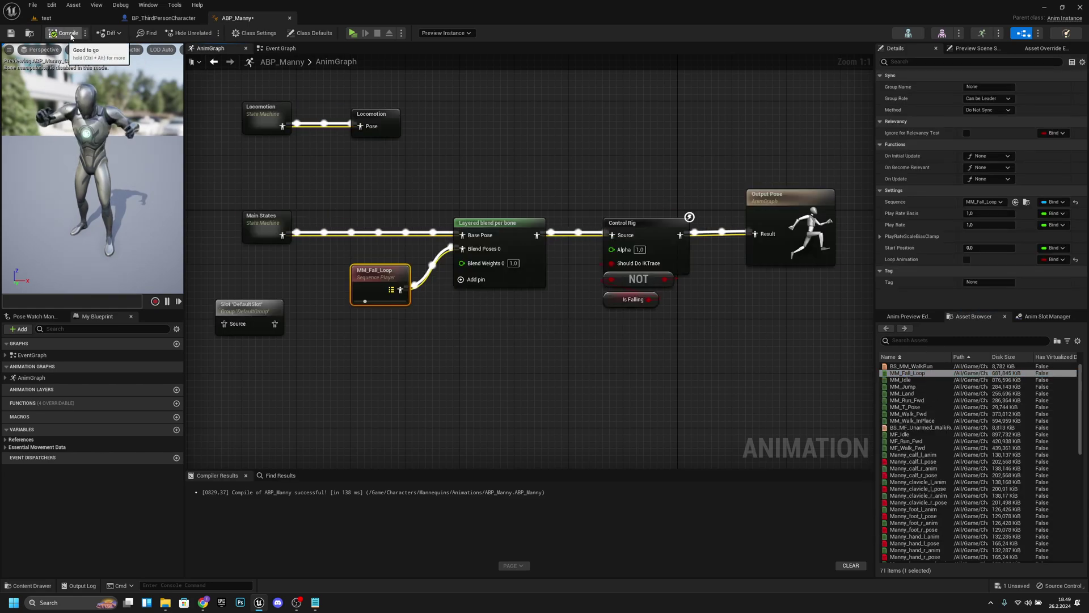
mouse_move(126, 147)
right_mouse_down()
mouse_move(68, 146)
mouse_move(147, 147)
mouse_move(108, 147)
right_mouse_up()
left_click_drag(96, 140, 88, 141)
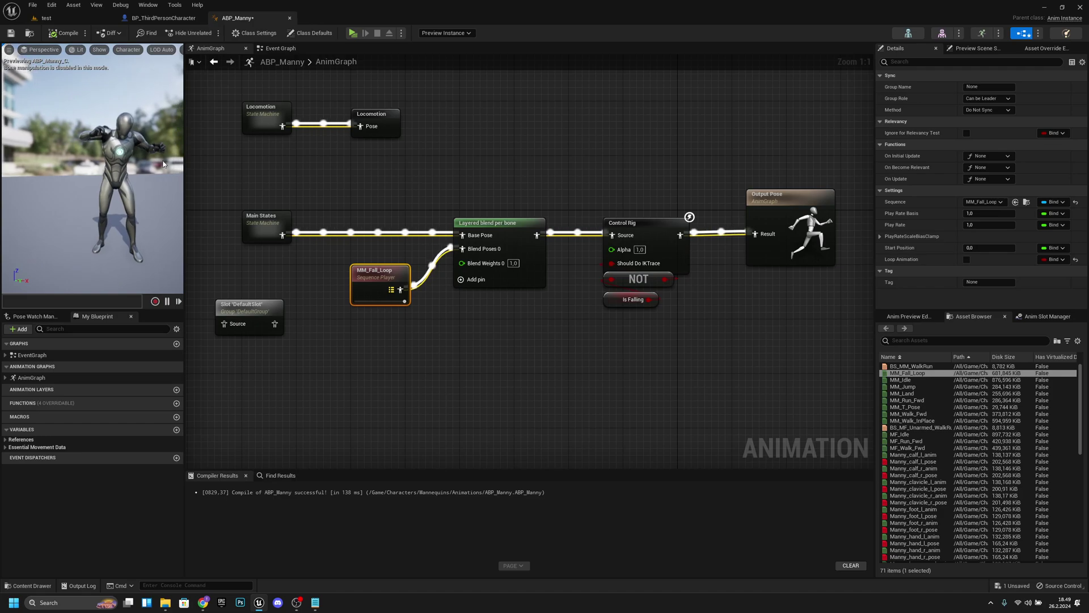
Delete the MM_Fall_Loop node and reconnect DefaultSlot to Blend Poses 0 of the layered blend.
left_click_drag(410, 337, 378, 288)
key("Delete")
left_click_drag(257, 316, 462, 249)
right_click_drag(341, 309, 443, 312)
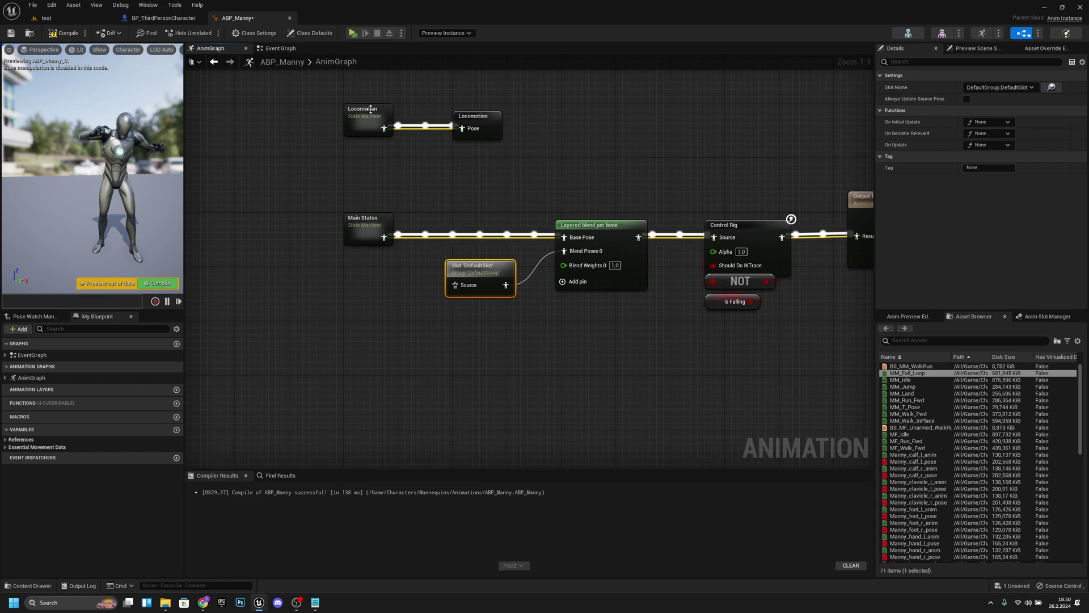
Add a Use cached pose 'Locomotion' node below Main States, beside the DefaultSlot node.
right_click_drag(535, 154, 516, 200)
left_click_drag(489, 200, 324, 143)
right_click_drag(510, 183, 505, 171)
right_click_drag(341, 274, 339, 261)
right_click(328, 298)
type("locomot")
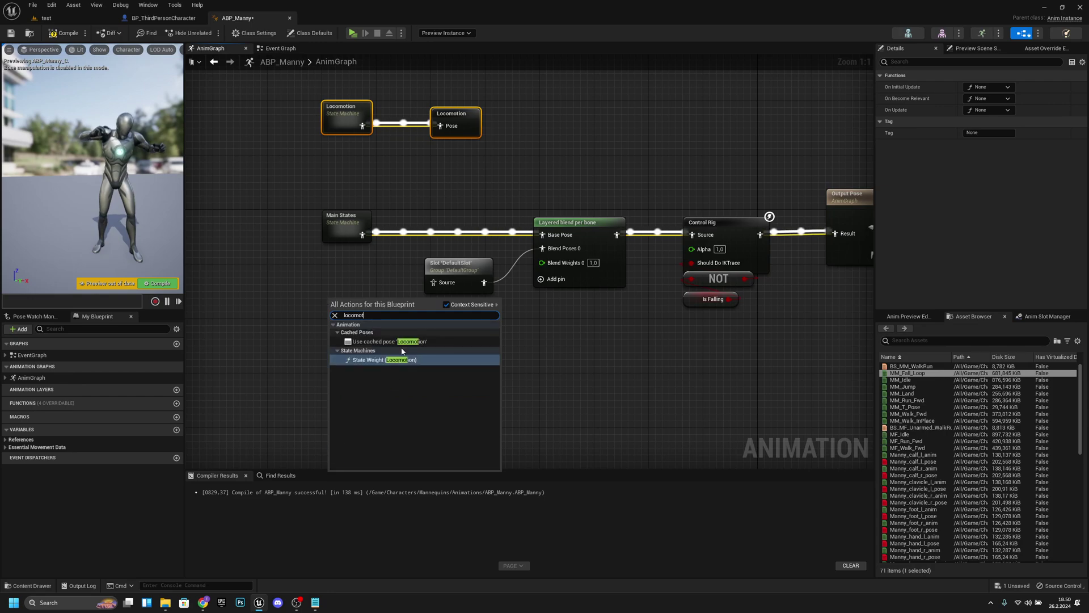
left_click(379, 341)
left_click_drag(366, 305, 339, 284)
right_click_drag(565, 309, 472, 308)
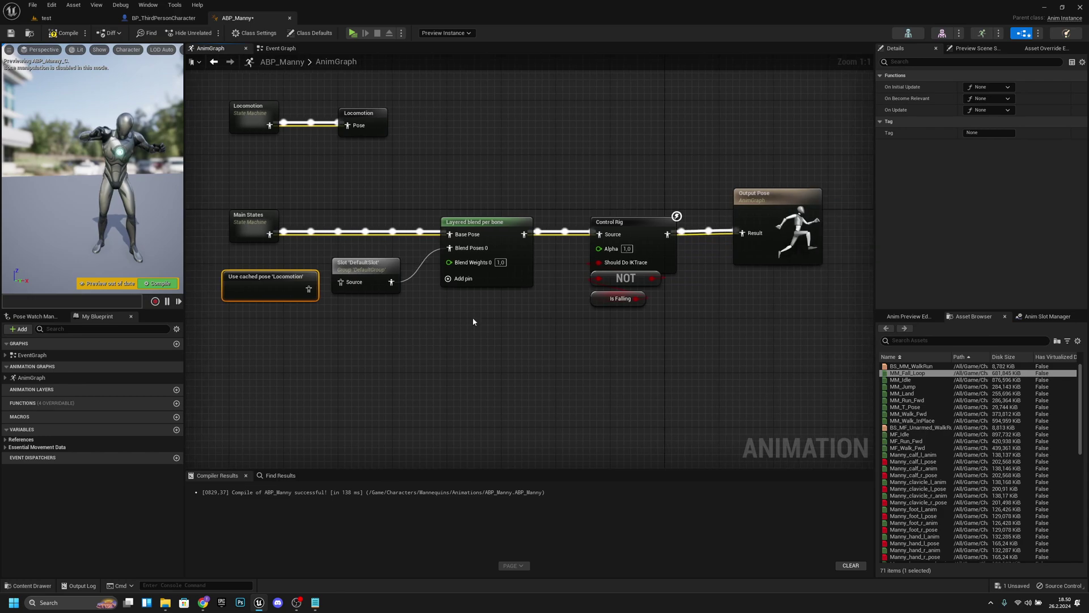
Shift the layered blend, Control Rig with its inputs, Output Pose and DefaultSlot away from the cached Locomotion pose to make room.
right_click_drag(633, 378, 556, 376)
left_click_drag(773, 390, 363, 187)
key("Right")
key("Right")
key("Right")
key("Right")
key("Right")
right_click_drag(355, 329, 527, 329)
left_click_drag(458, 260, 479, 274)
Wire the cached Locomotion pose into DefaultSlot's Source and compile ABP_Manny.
left_click_drag(401, 273, 485, 270)
left_click(377, 275)
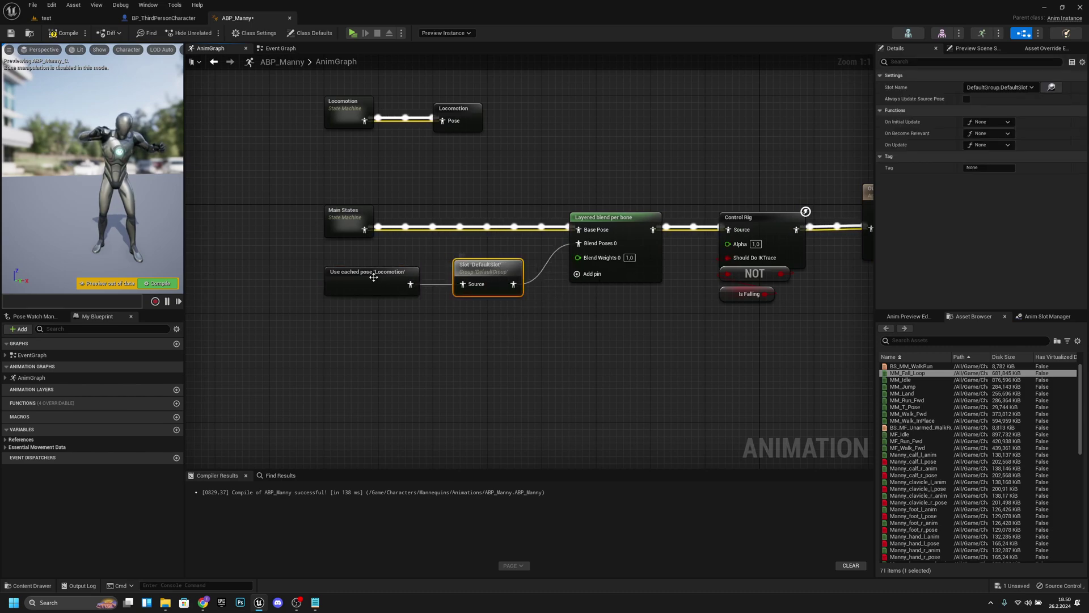
left_click(64, 33)
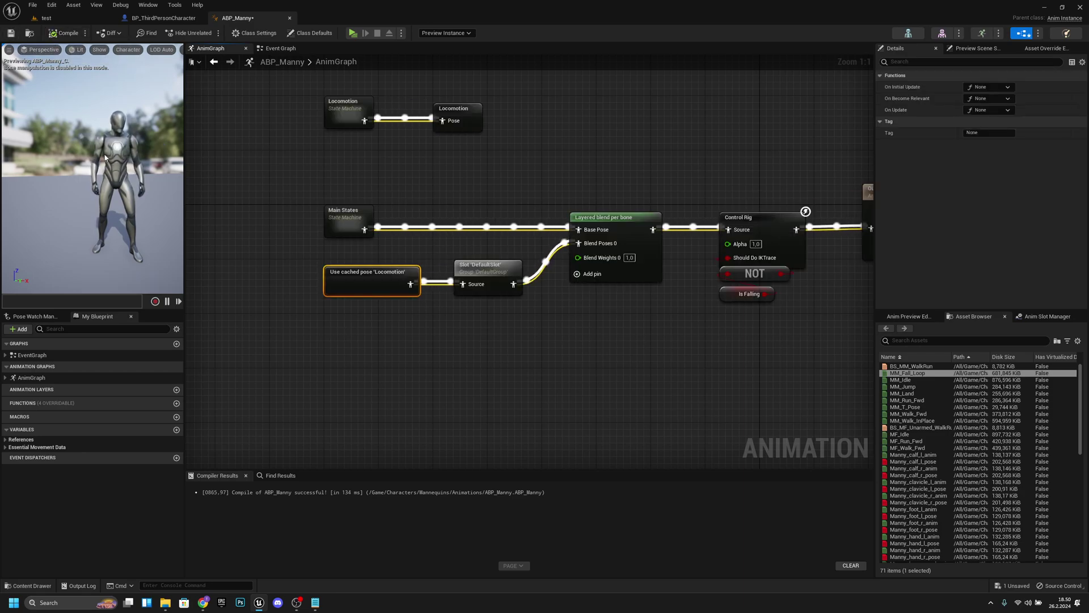
Play the test level and run the character in several directions, including a jump, to check its movement with the layered blend.
left_click(68, 18)
left_click(188, 33)
left_click(460, 242)
key("d")
key("s")
key("s")
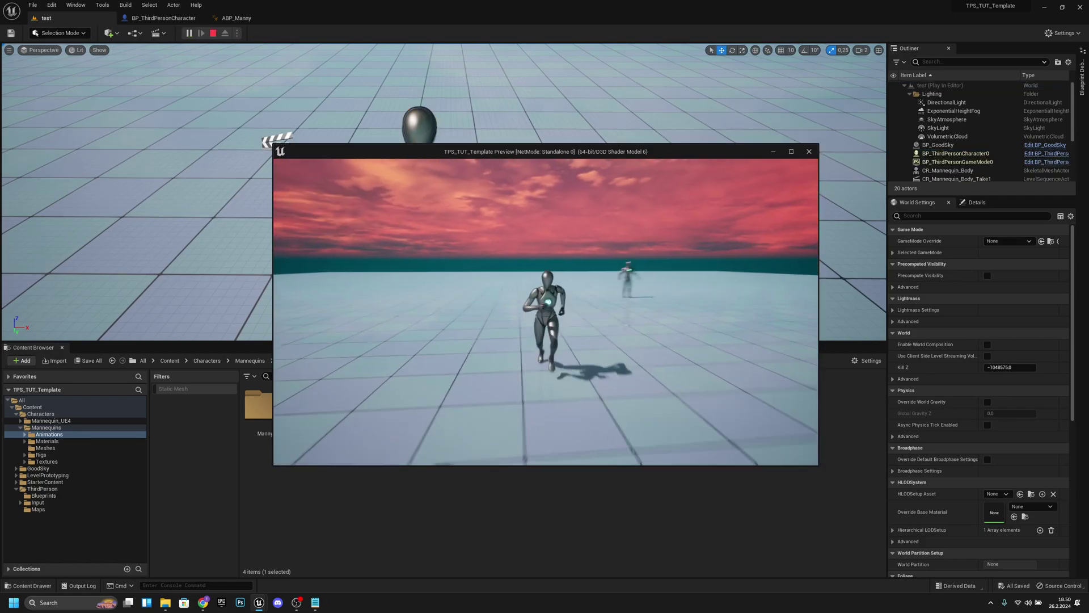
key("s")
key("s")
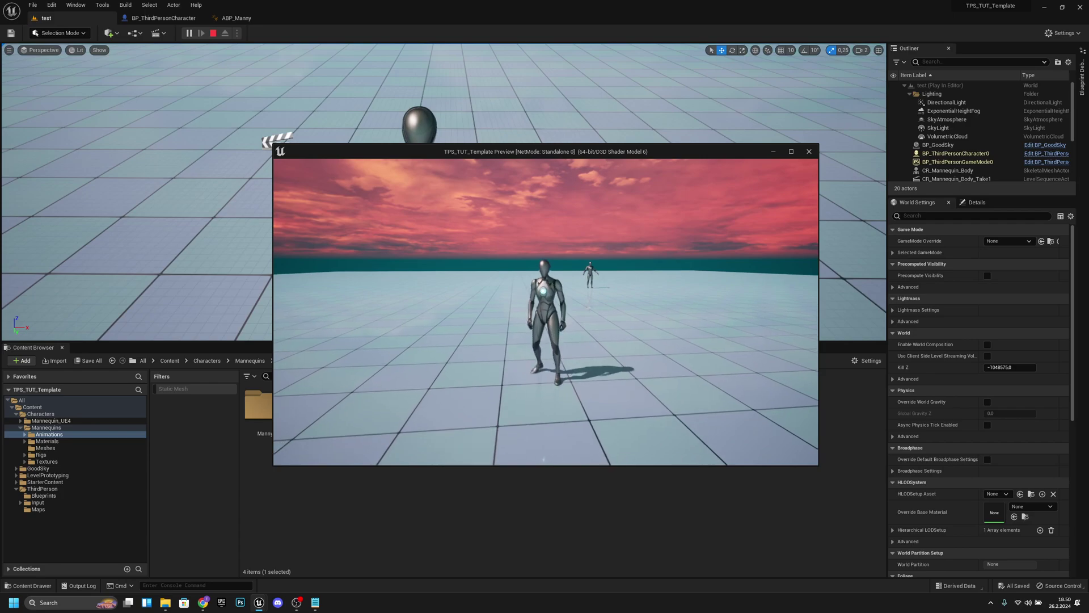
key("a")
key("s")
key("w")
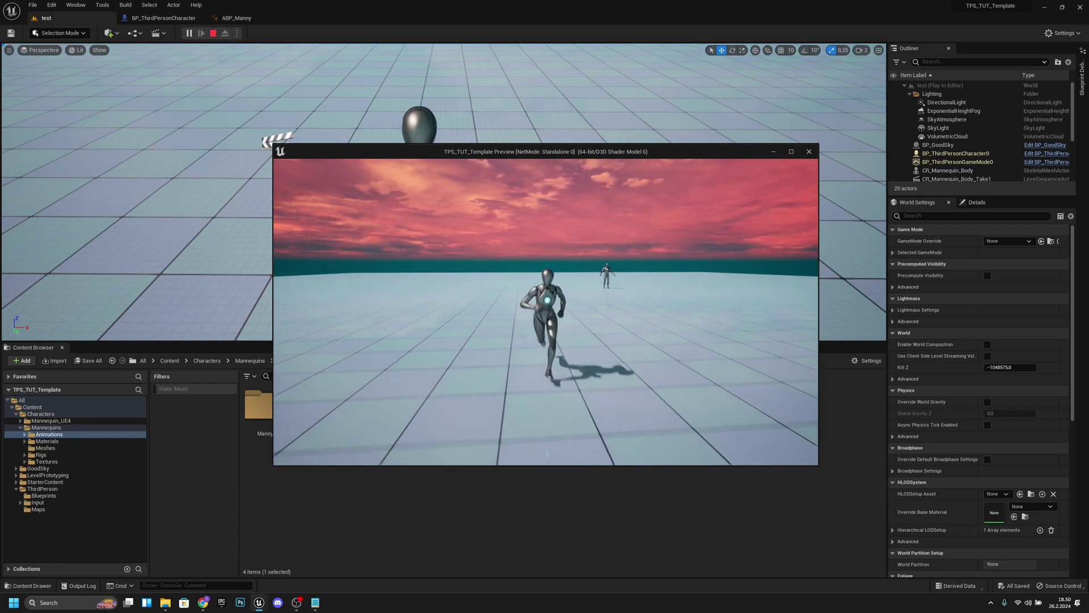
key("a")
key("w")
key("s")
key("d")
key("s")
key("d")
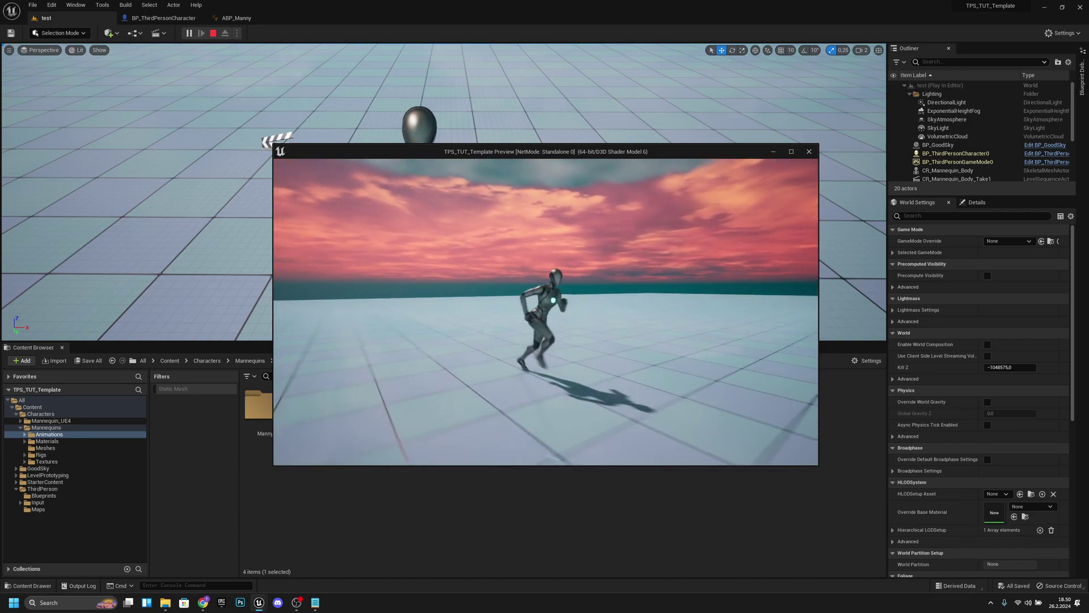
key("s")
key("d")
key("s")
key("space")
key("s")
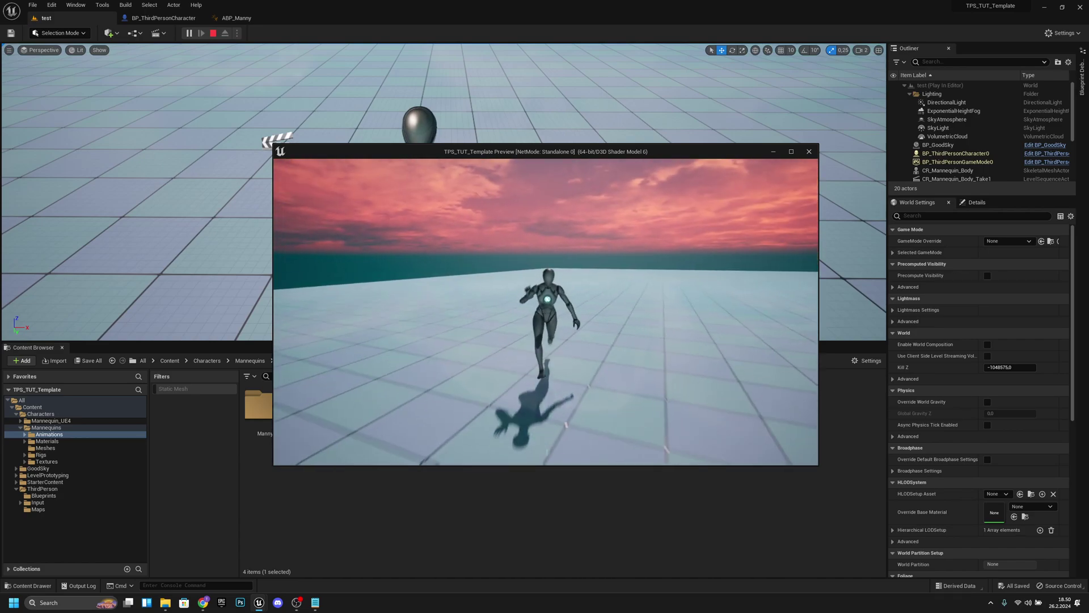